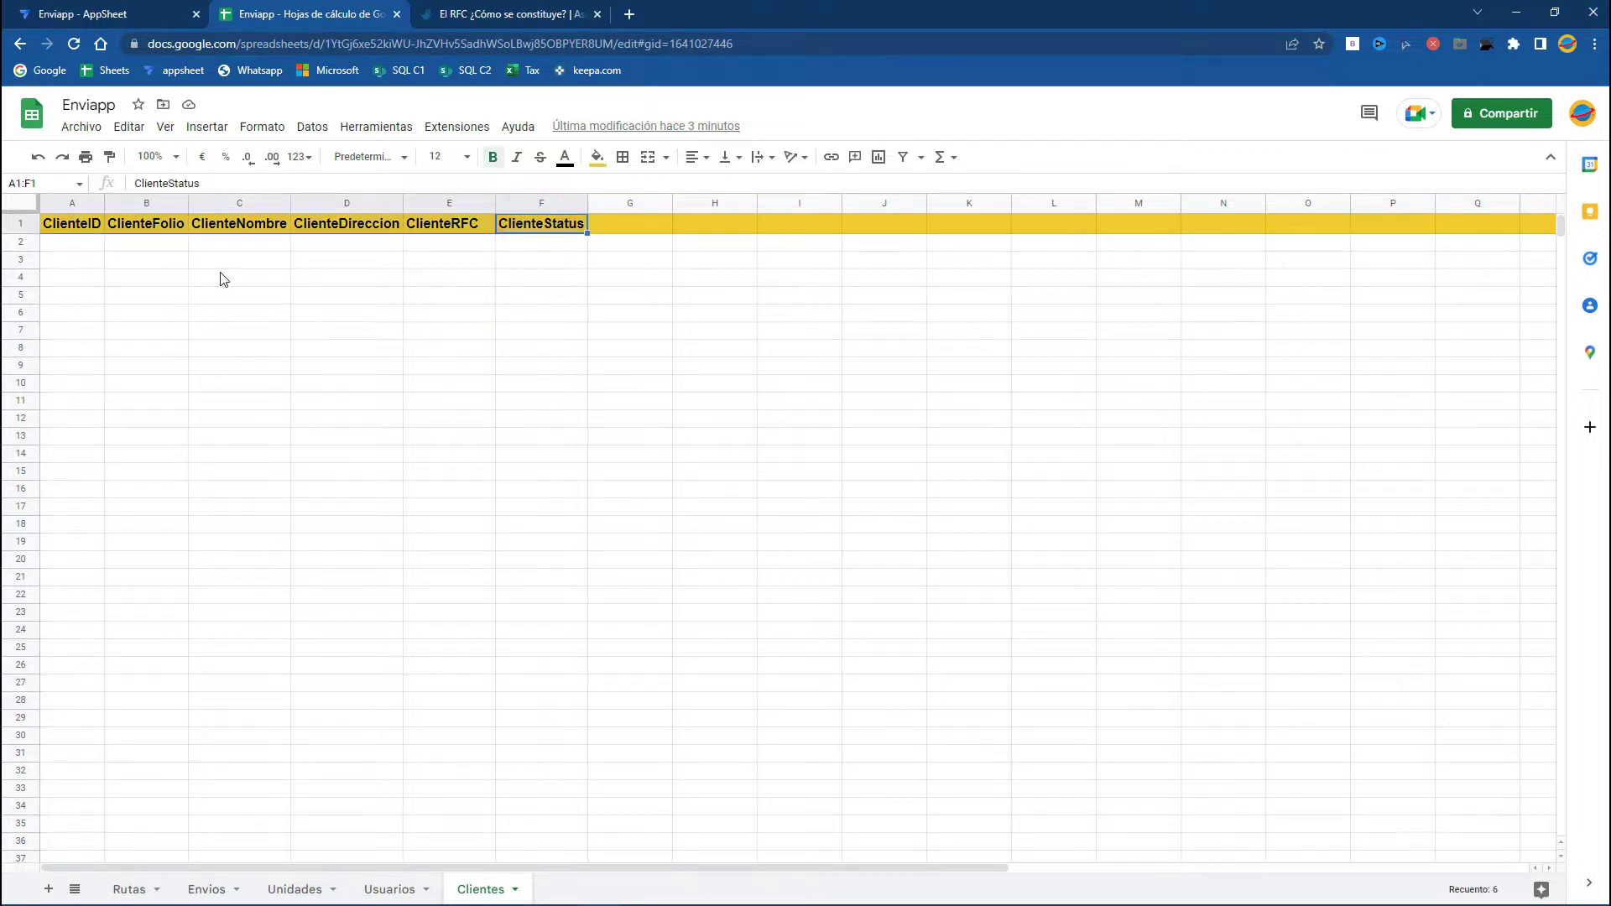
Step: Add the Clientes sheet as a table in the Enviapp app
click(88, 9)
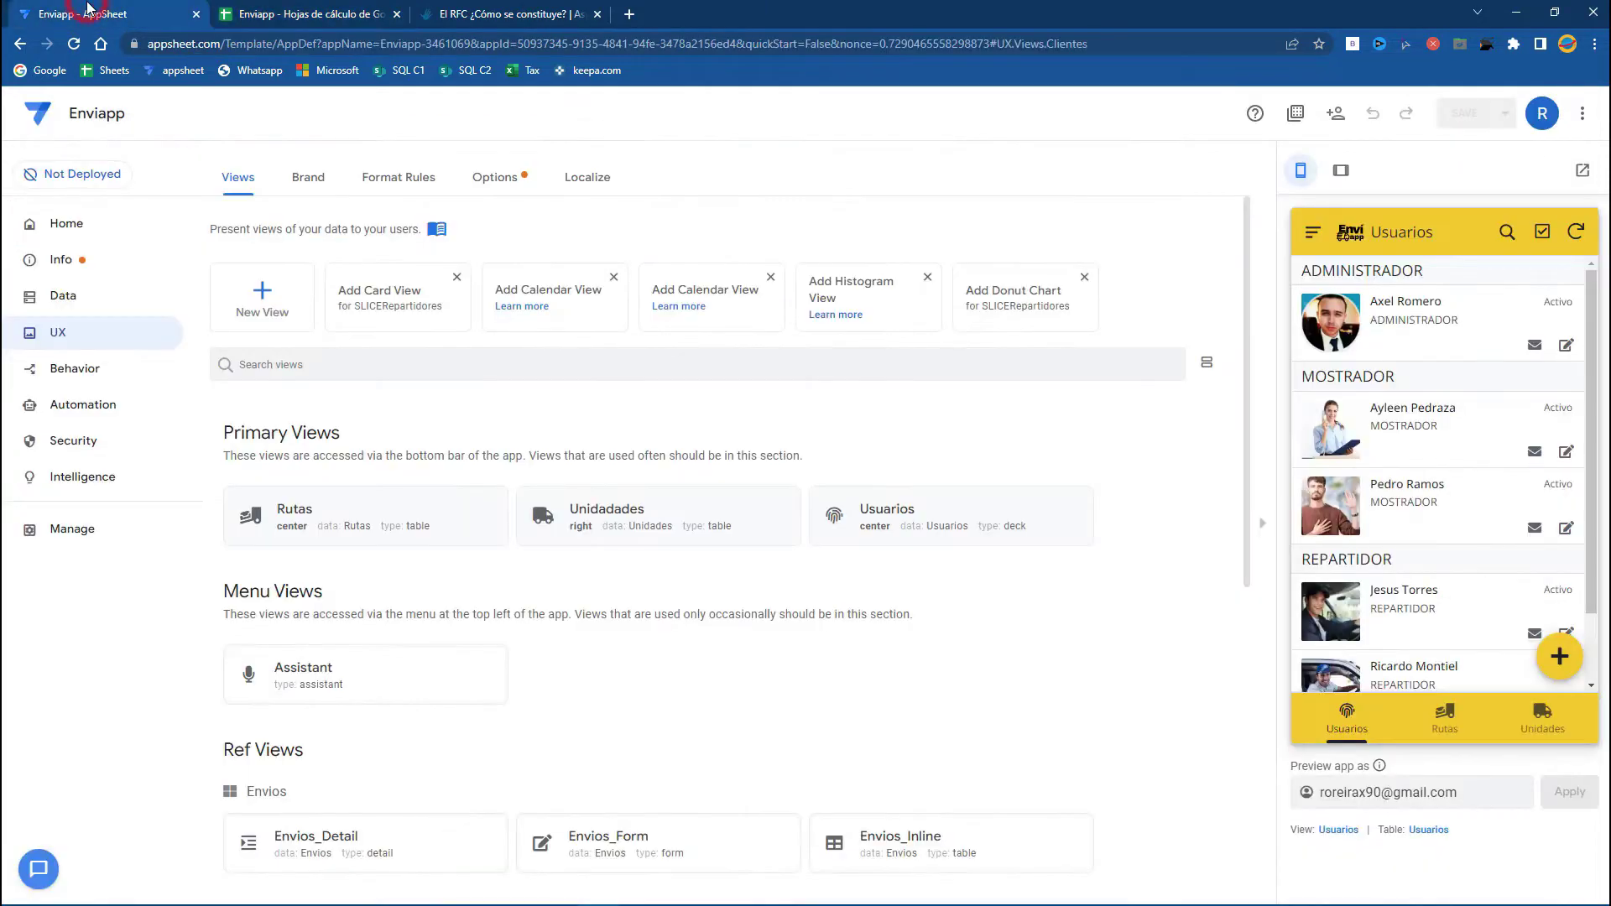
click(101, 301)
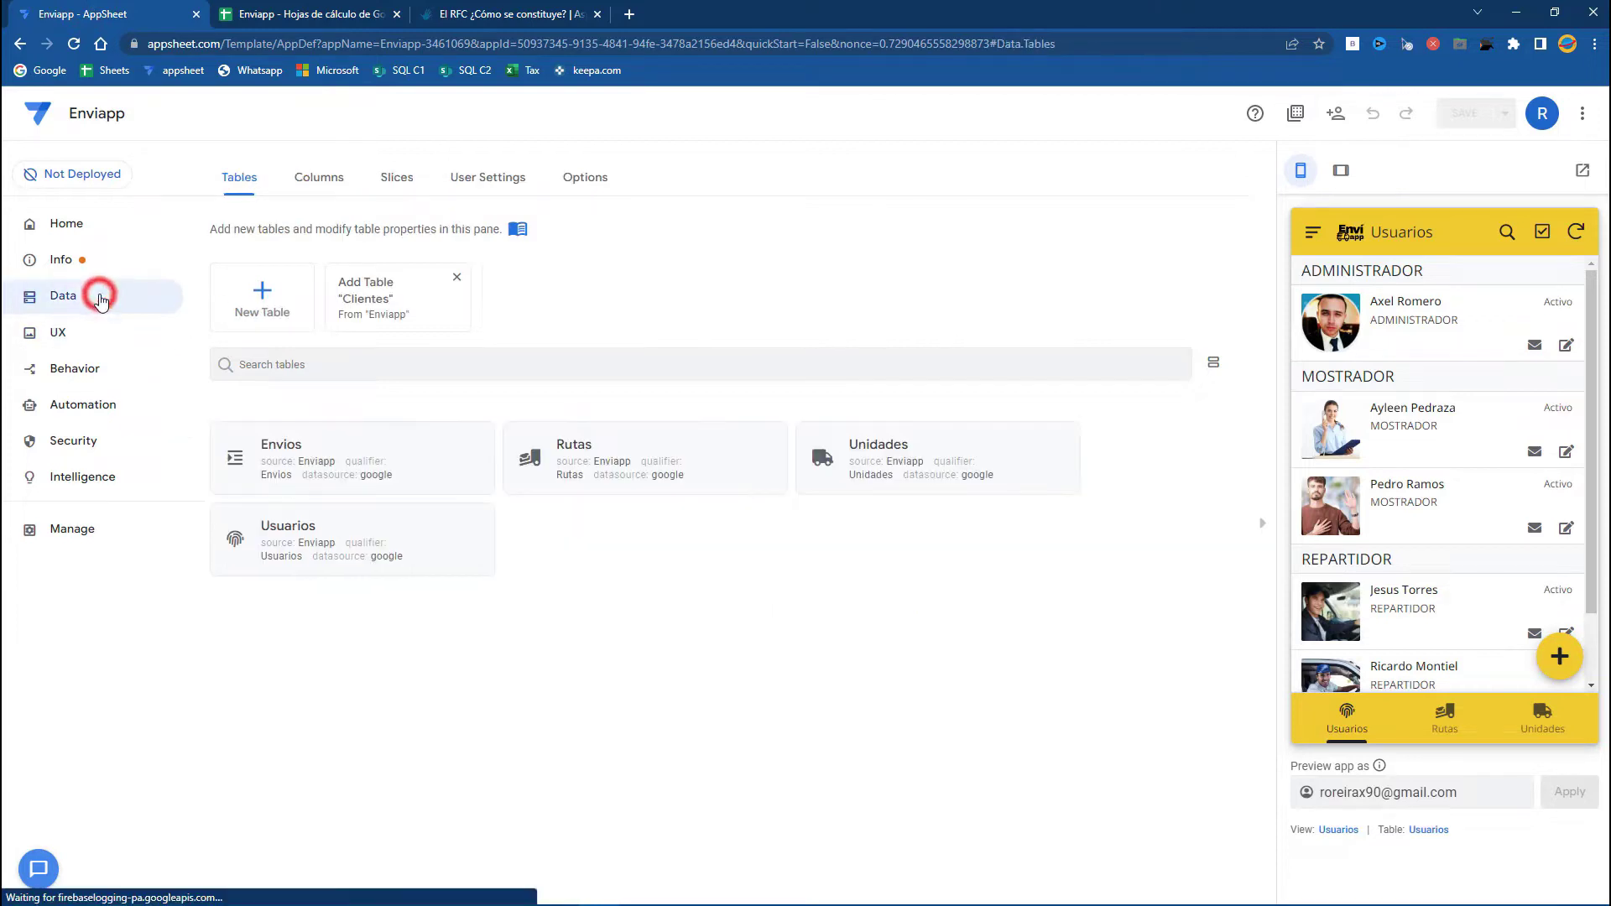
click(359, 296)
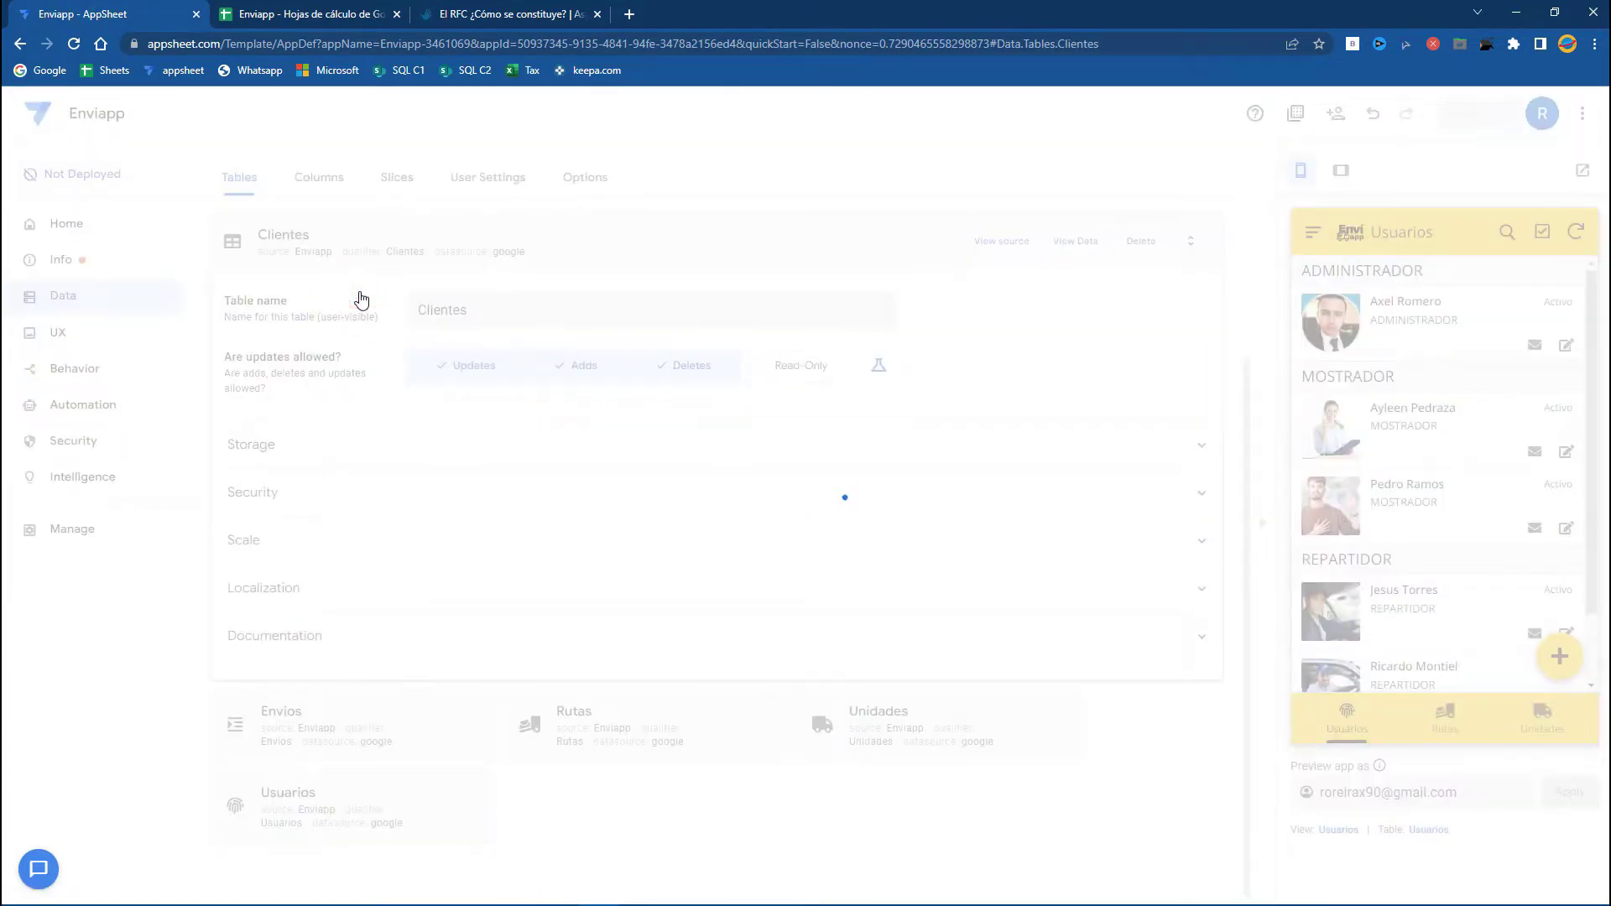
Step: Check the ClienteStatus and ClienteRFC columns in the spreadsheet, then list the Clientes table's columns
click(293, 14)
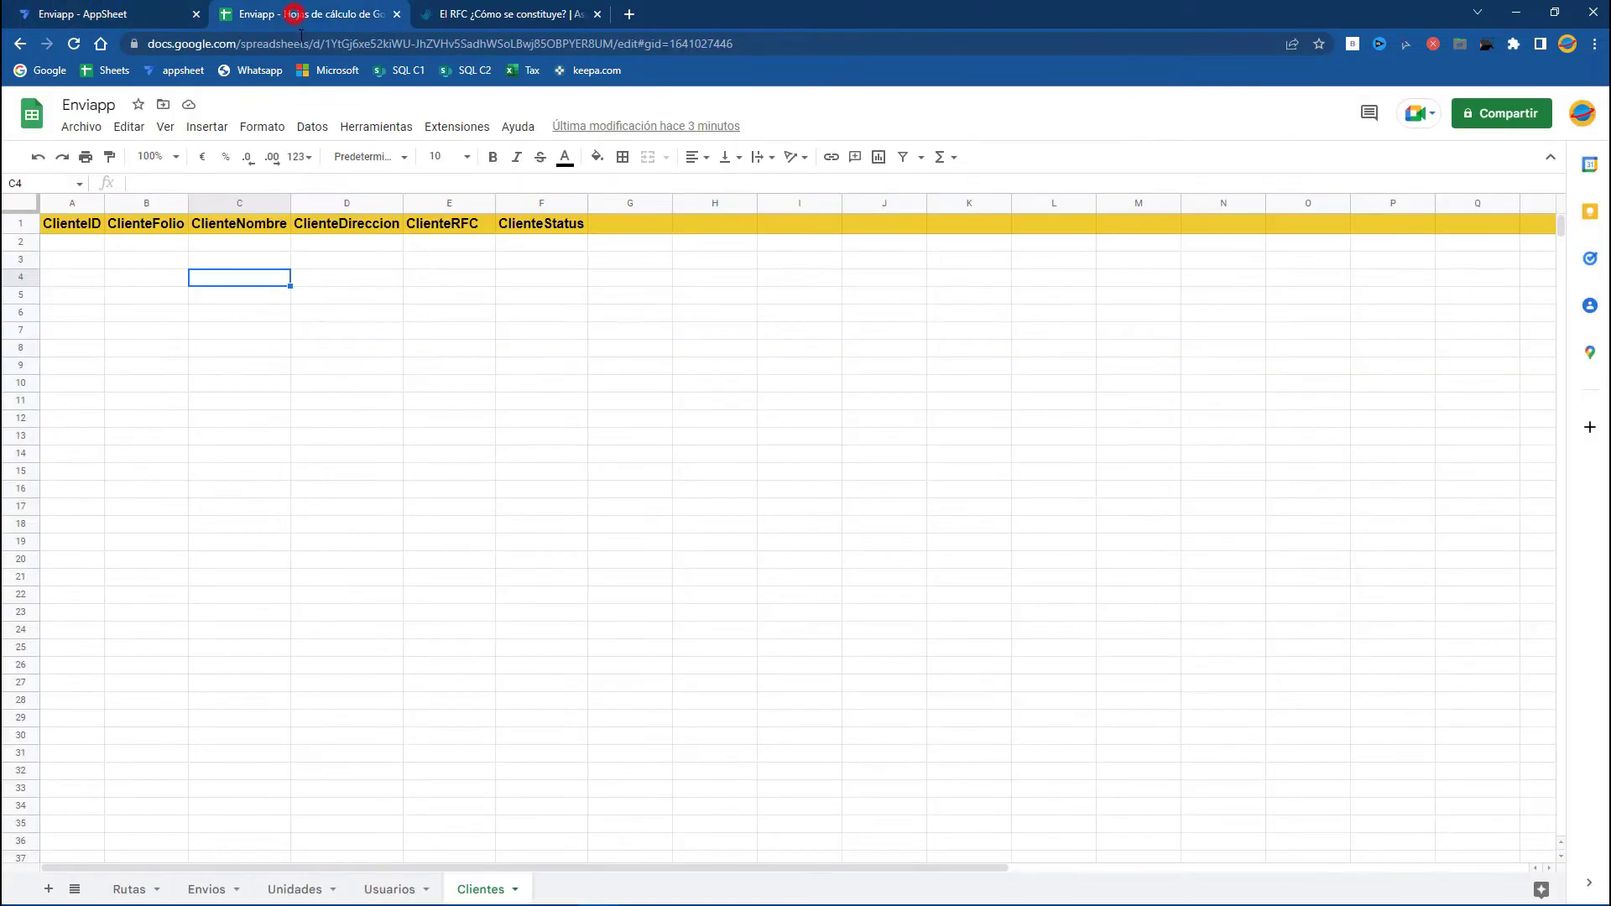
click(508, 222)
click(101, 14)
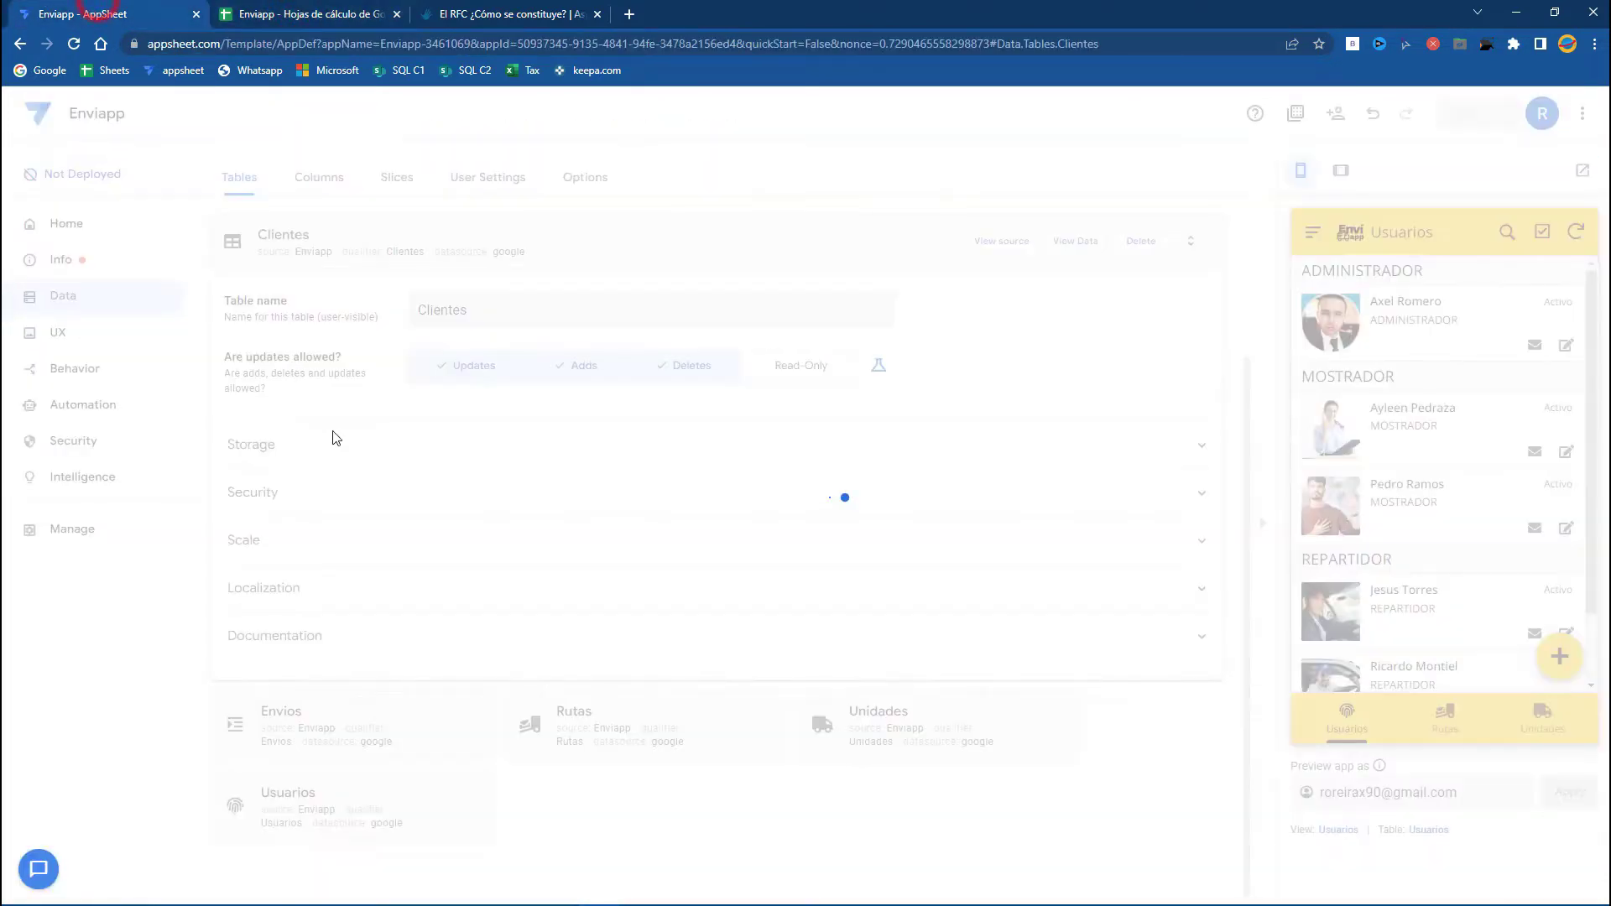
click(329, 13)
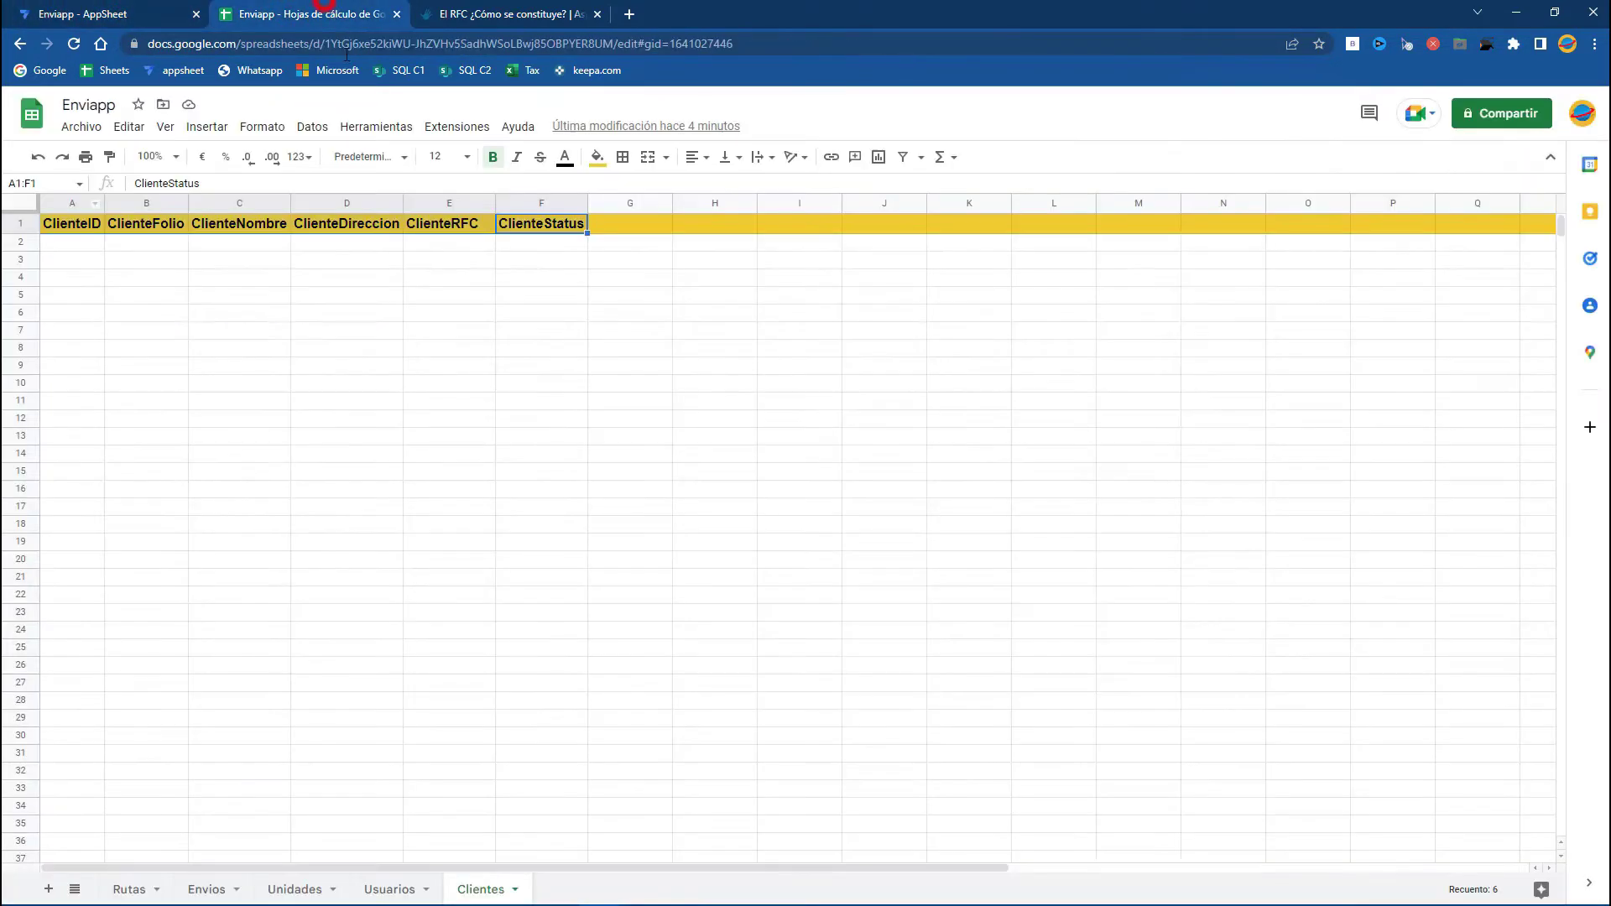
click(438, 204)
click(94, 14)
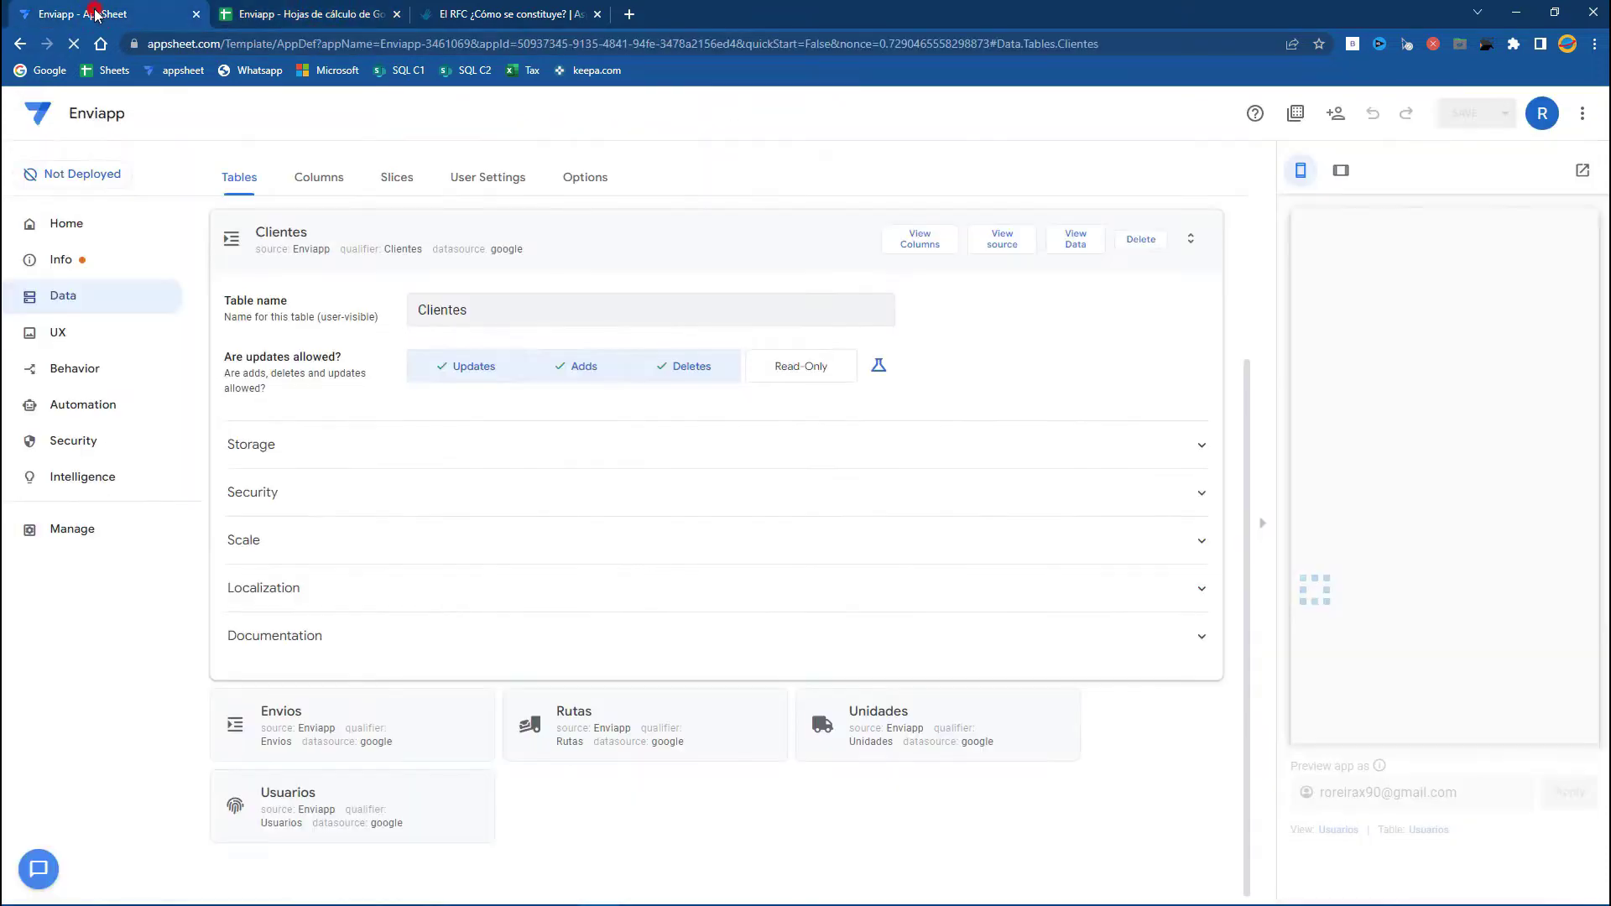
click(921, 240)
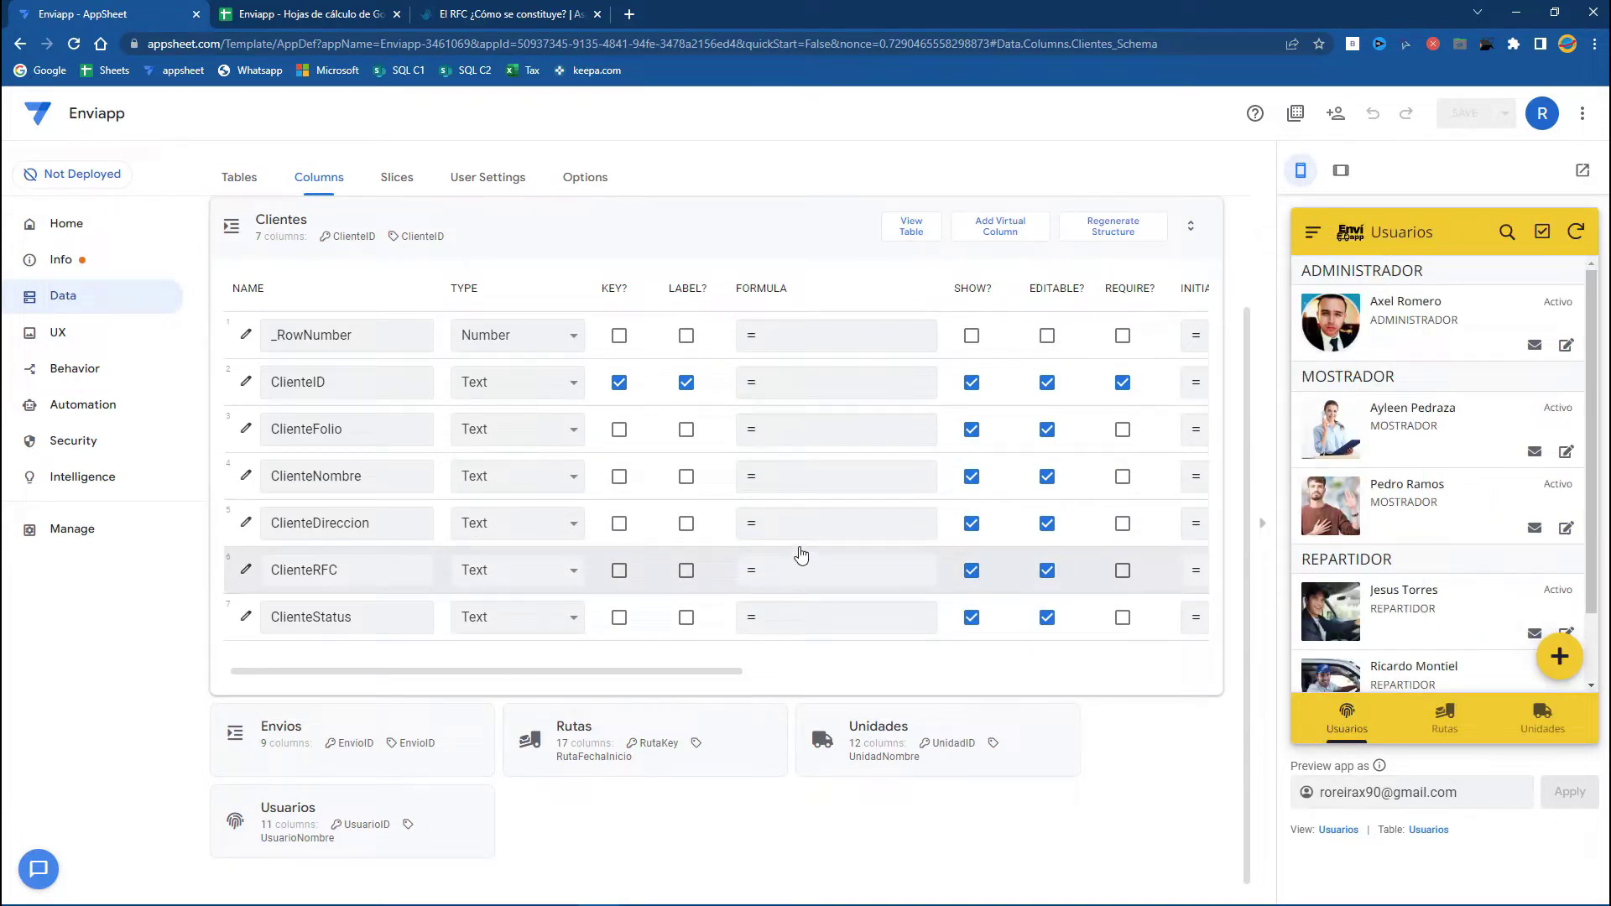
Step: Create and save a new view named Clientes based on the Clientes table
click(99, 335)
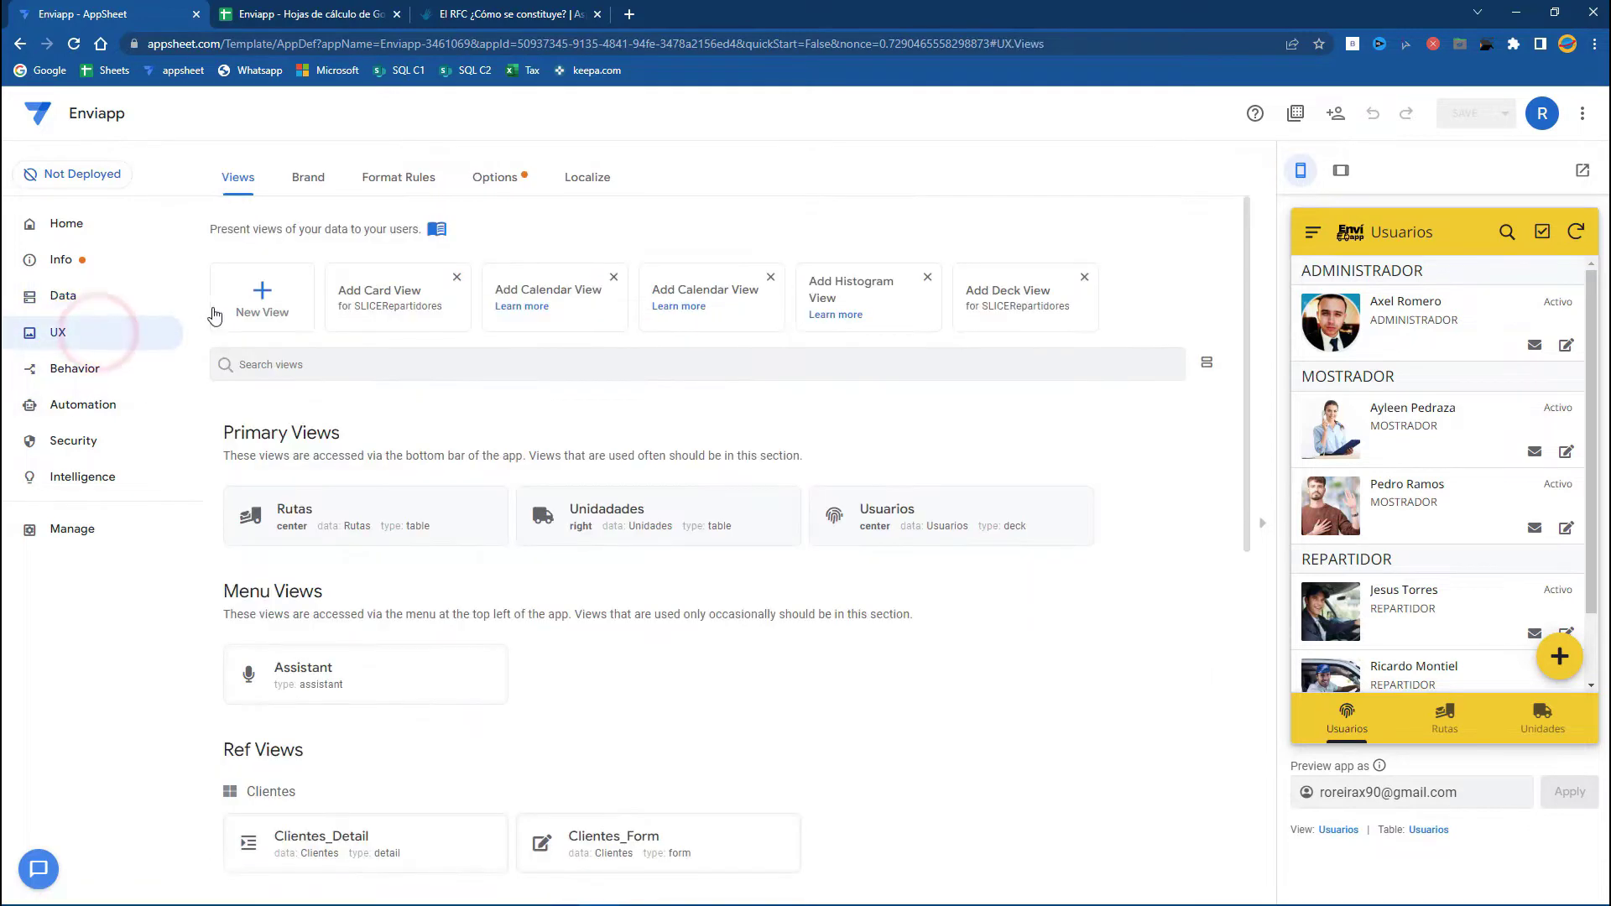
click(258, 294)
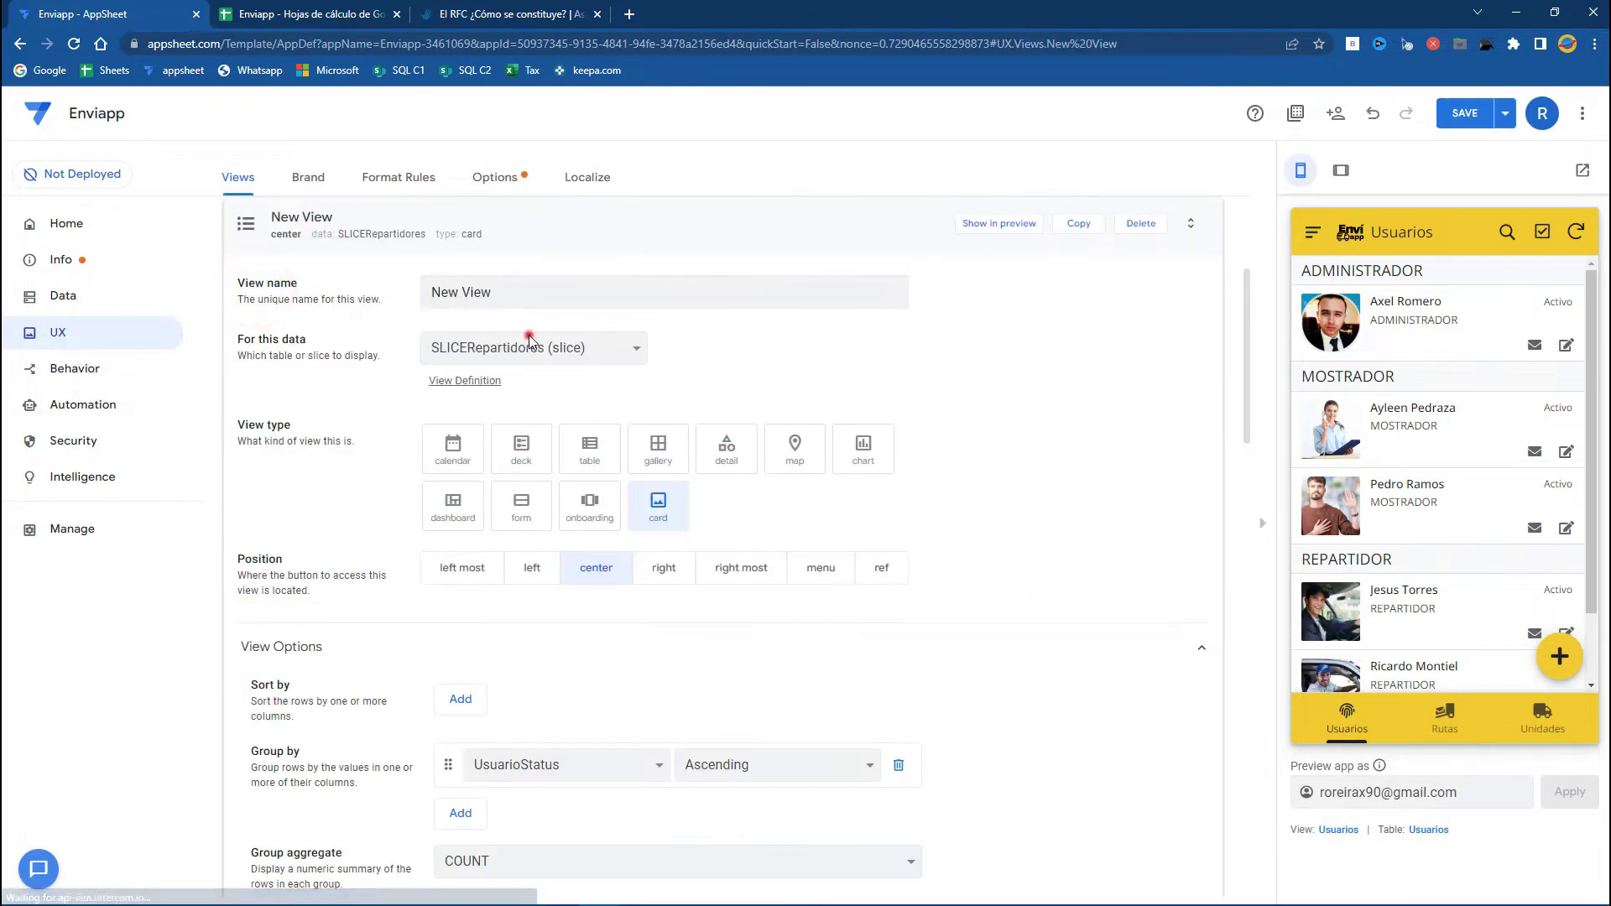
click(529, 343)
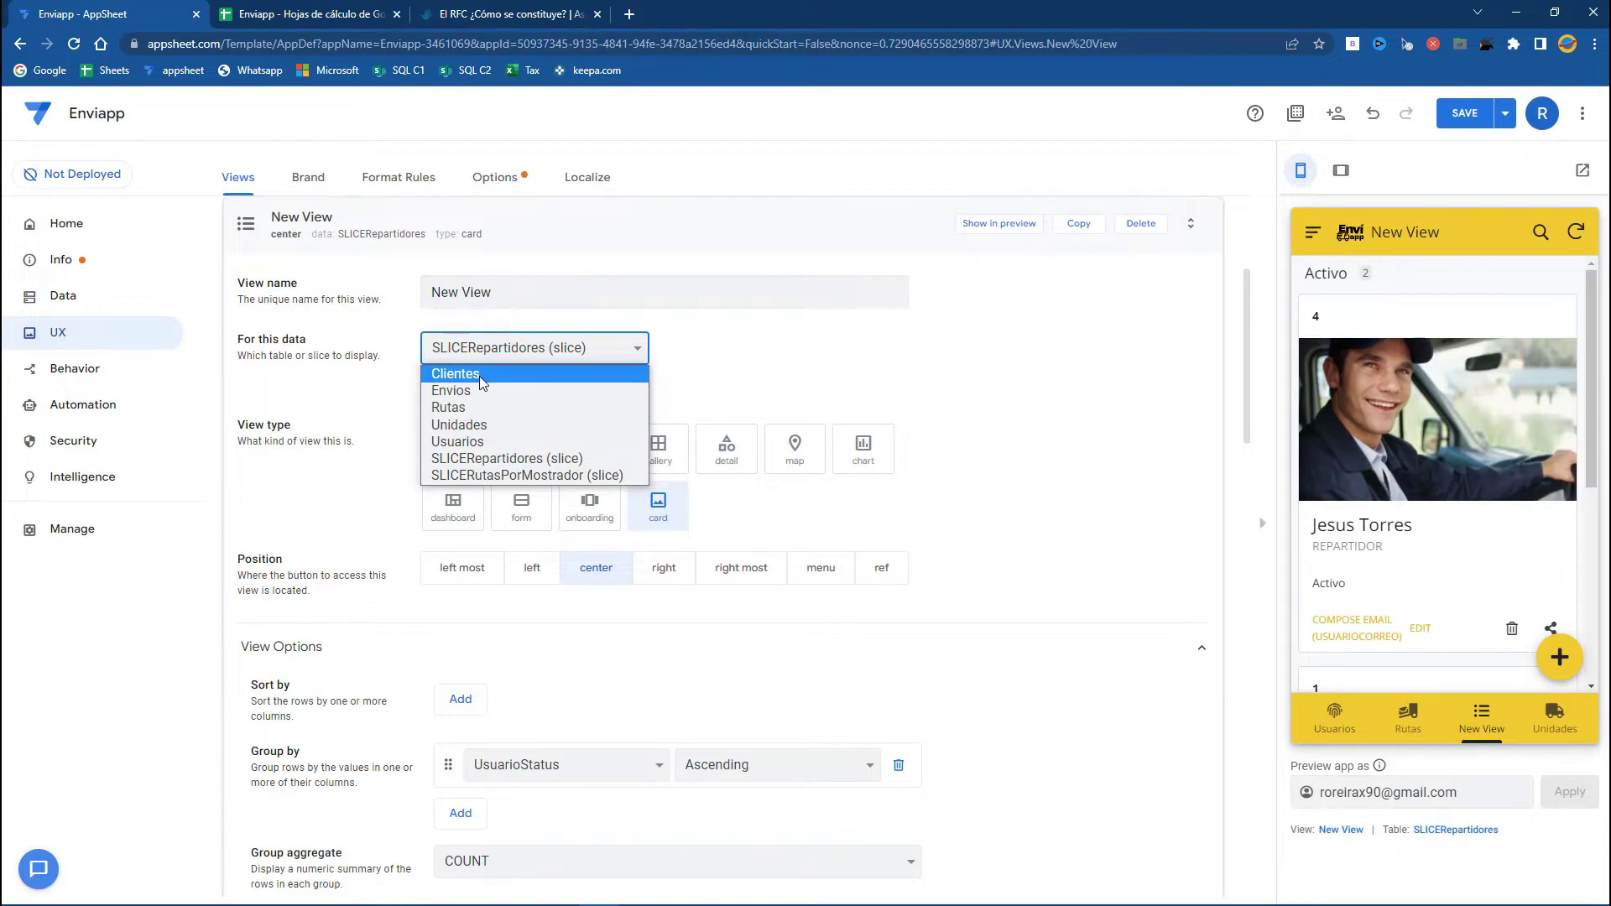
click(480, 378)
triple_click(512, 292)
text(cL)
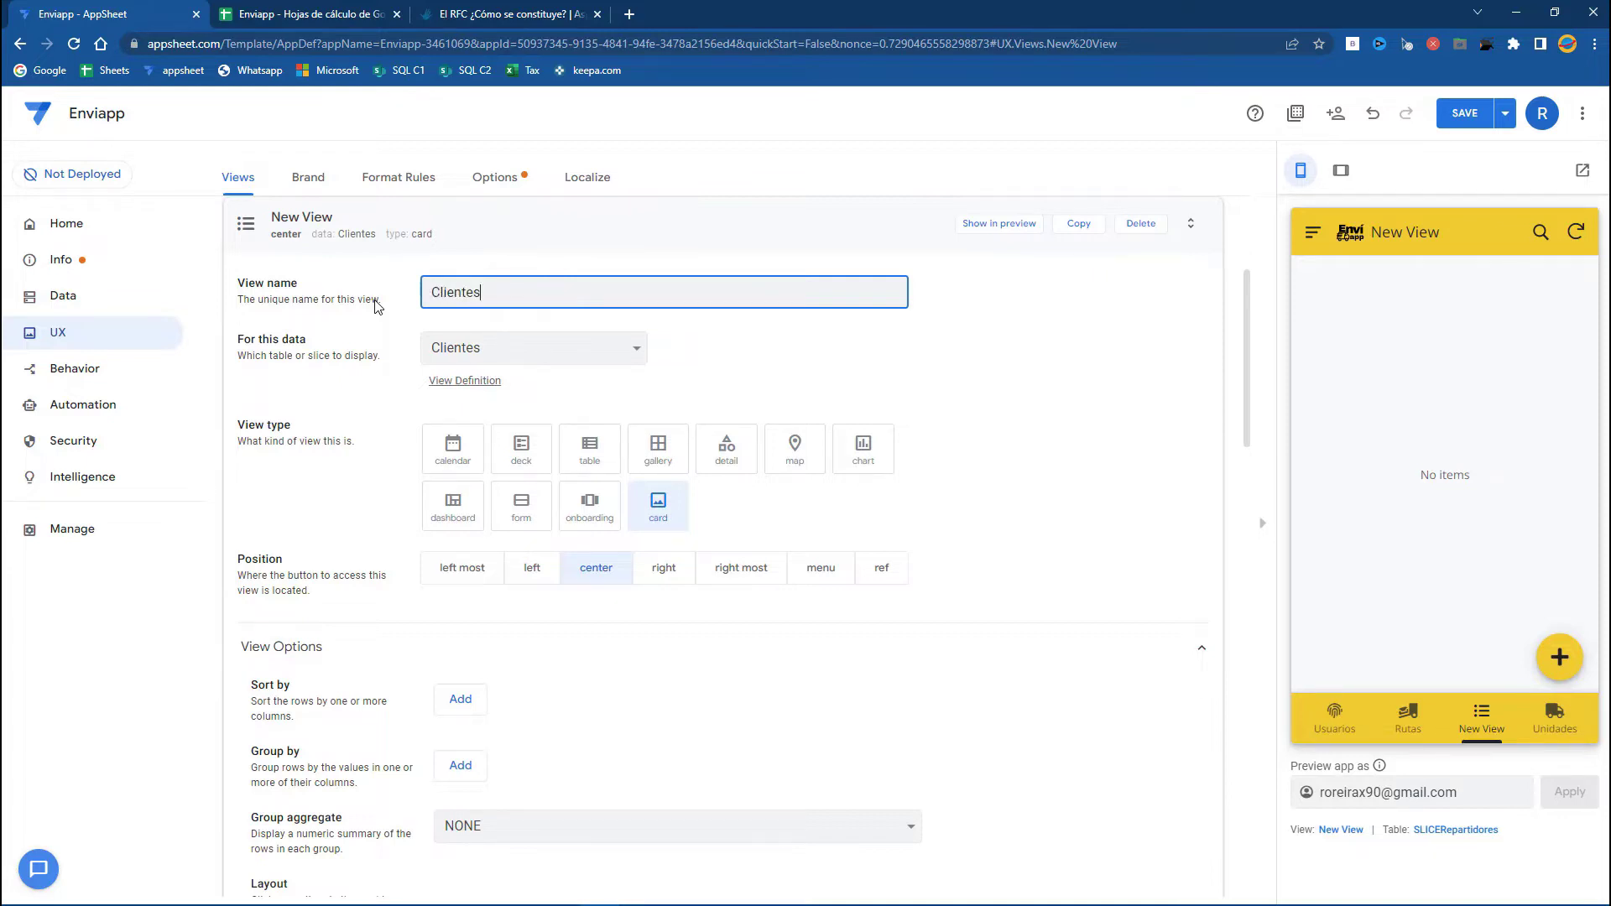
click(1459, 117)
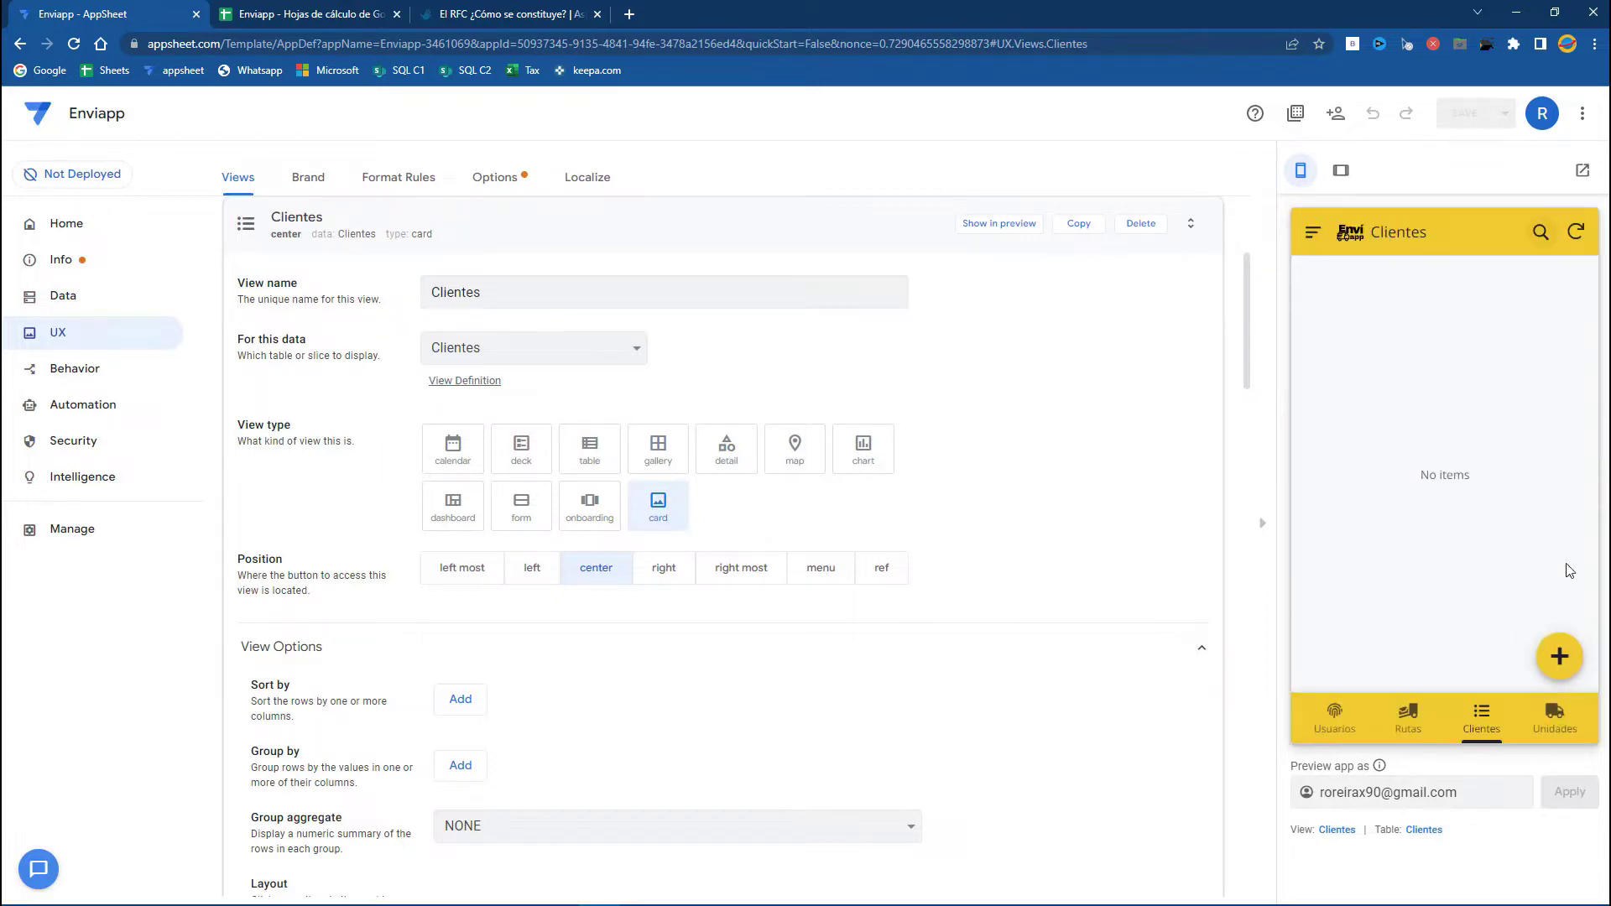
Step: Open a new Clientes record form in the preview and scroll through its fields
click(1469, 714)
click(1559, 656)
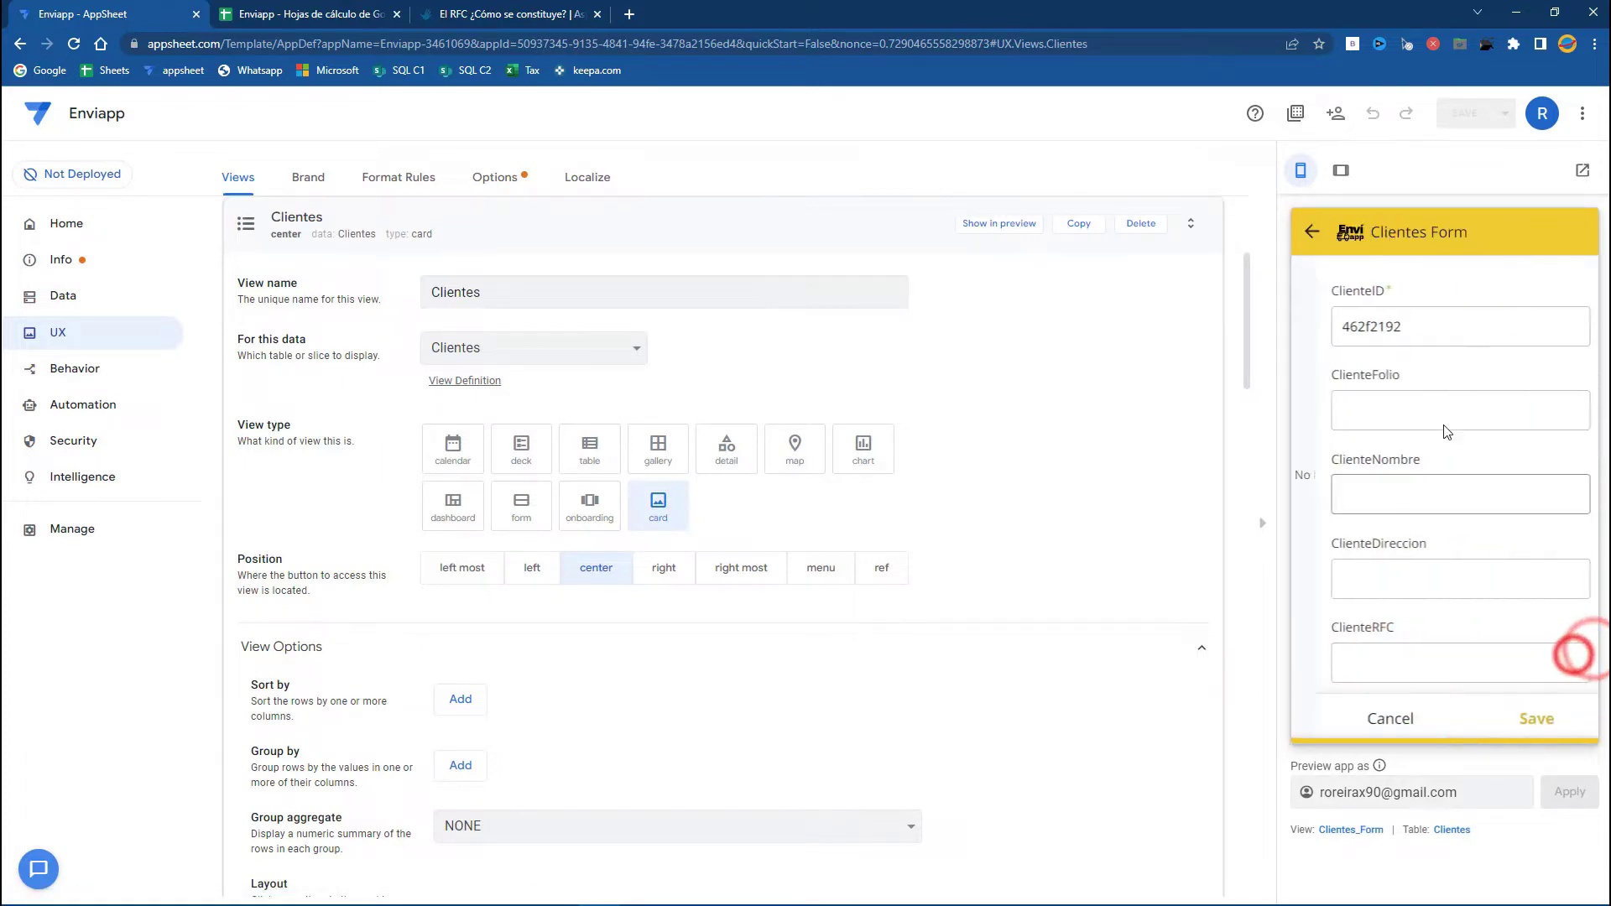
scroll(1400, 462, down, 1)
Step: Add a virtual column named ClienteRFCLongitud to the Clientes table
click(128, 303)
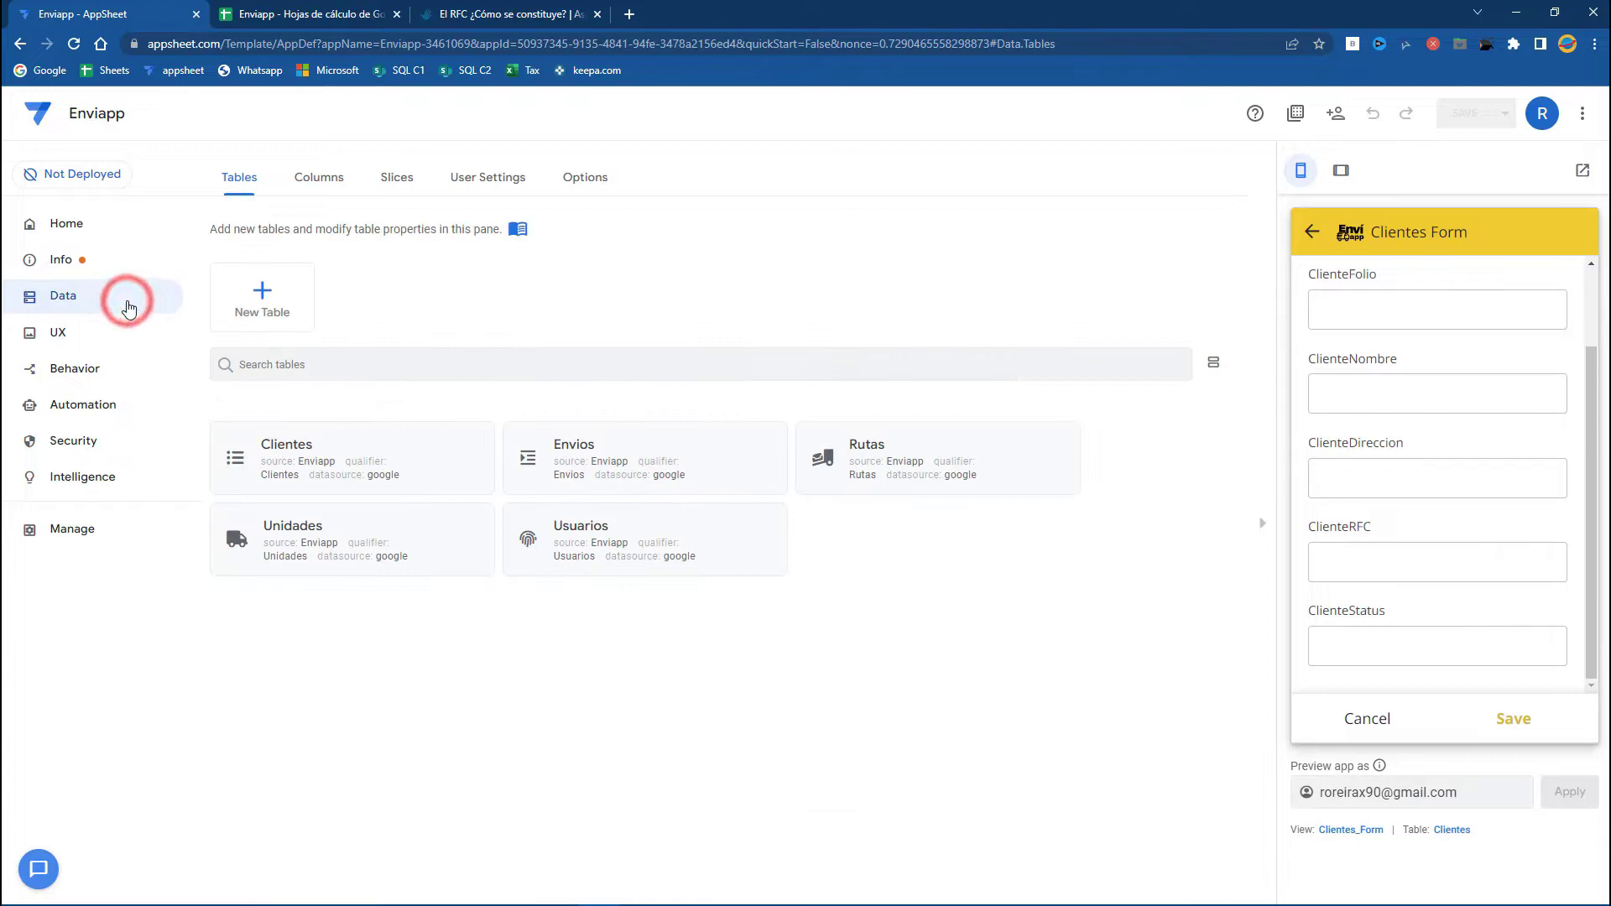
click(299, 456)
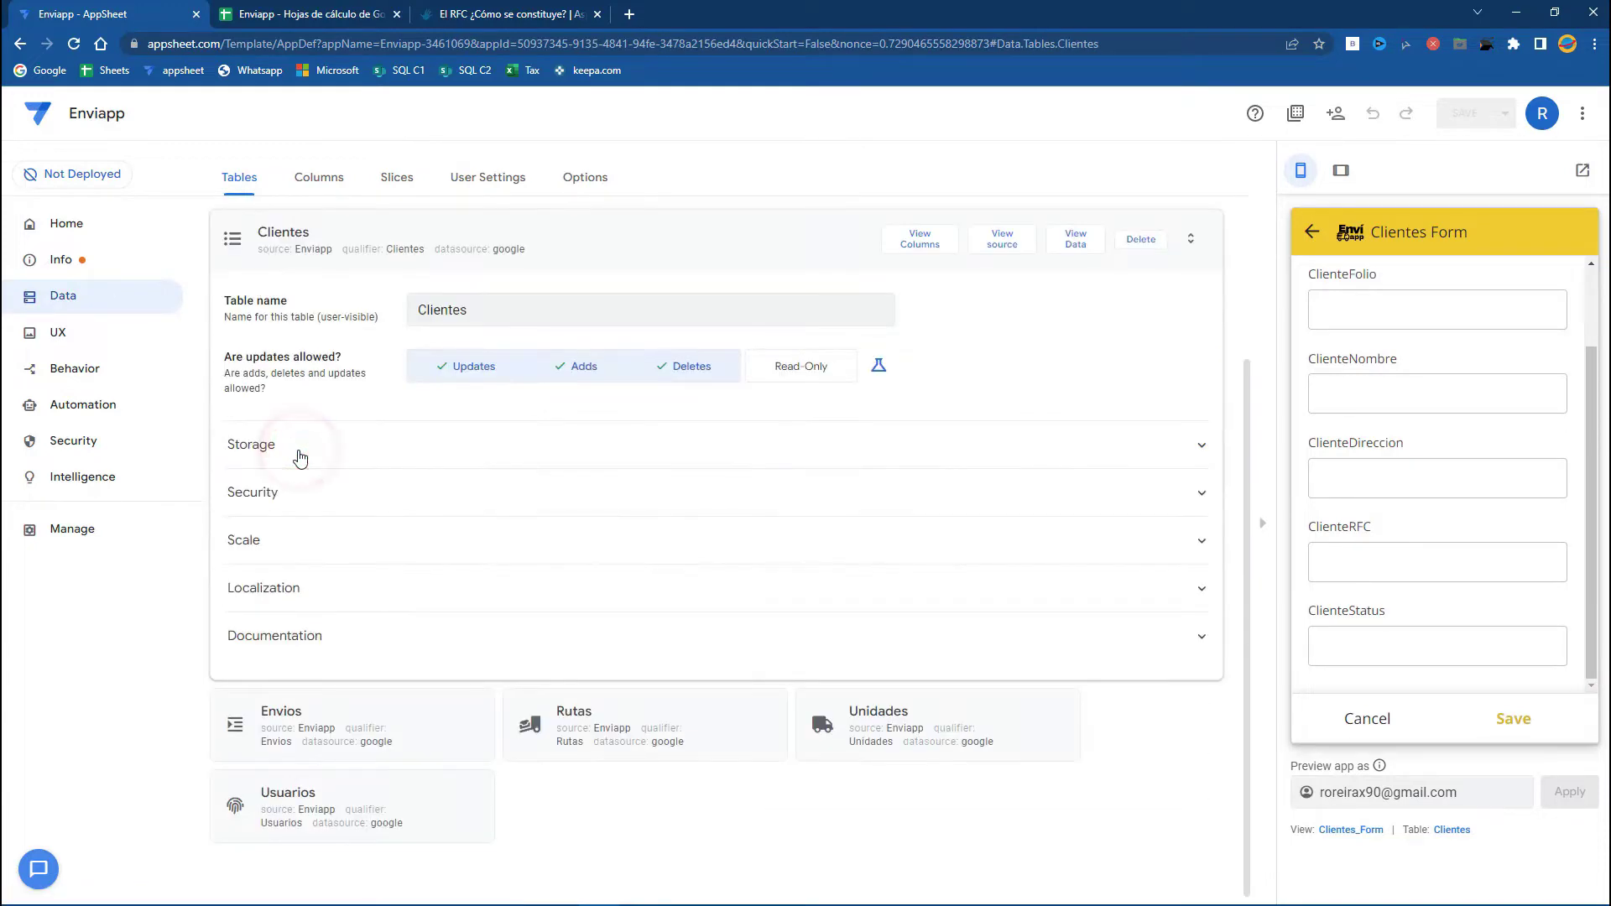
click(920, 238)
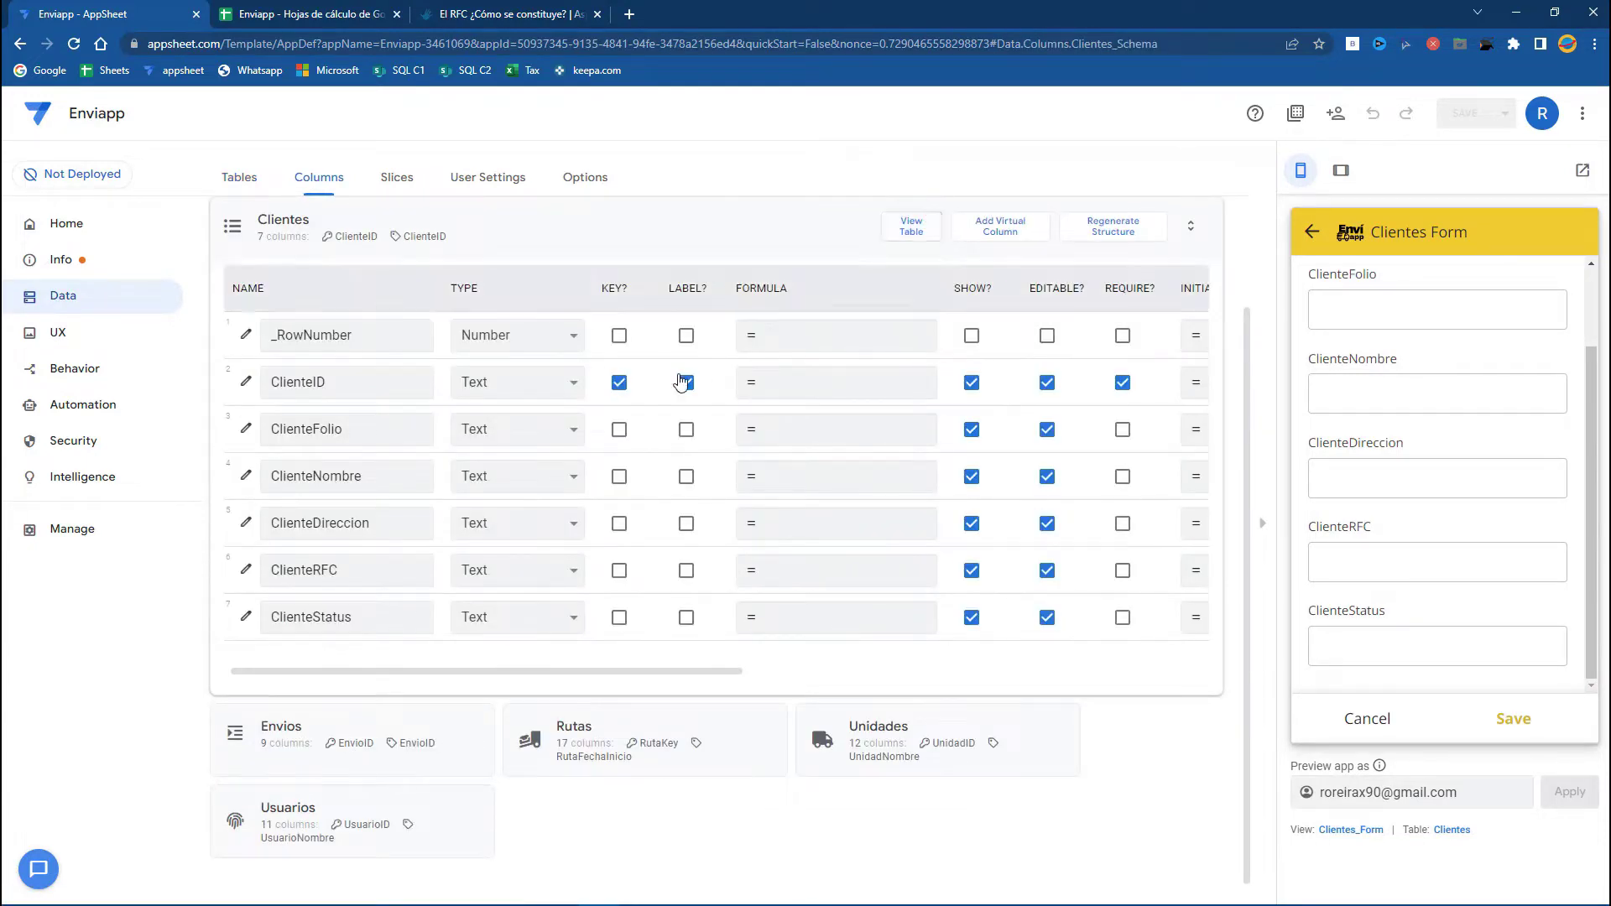
click(1007, 233)
triple_click(867, 247)
text(ClienteRFCLongitud)
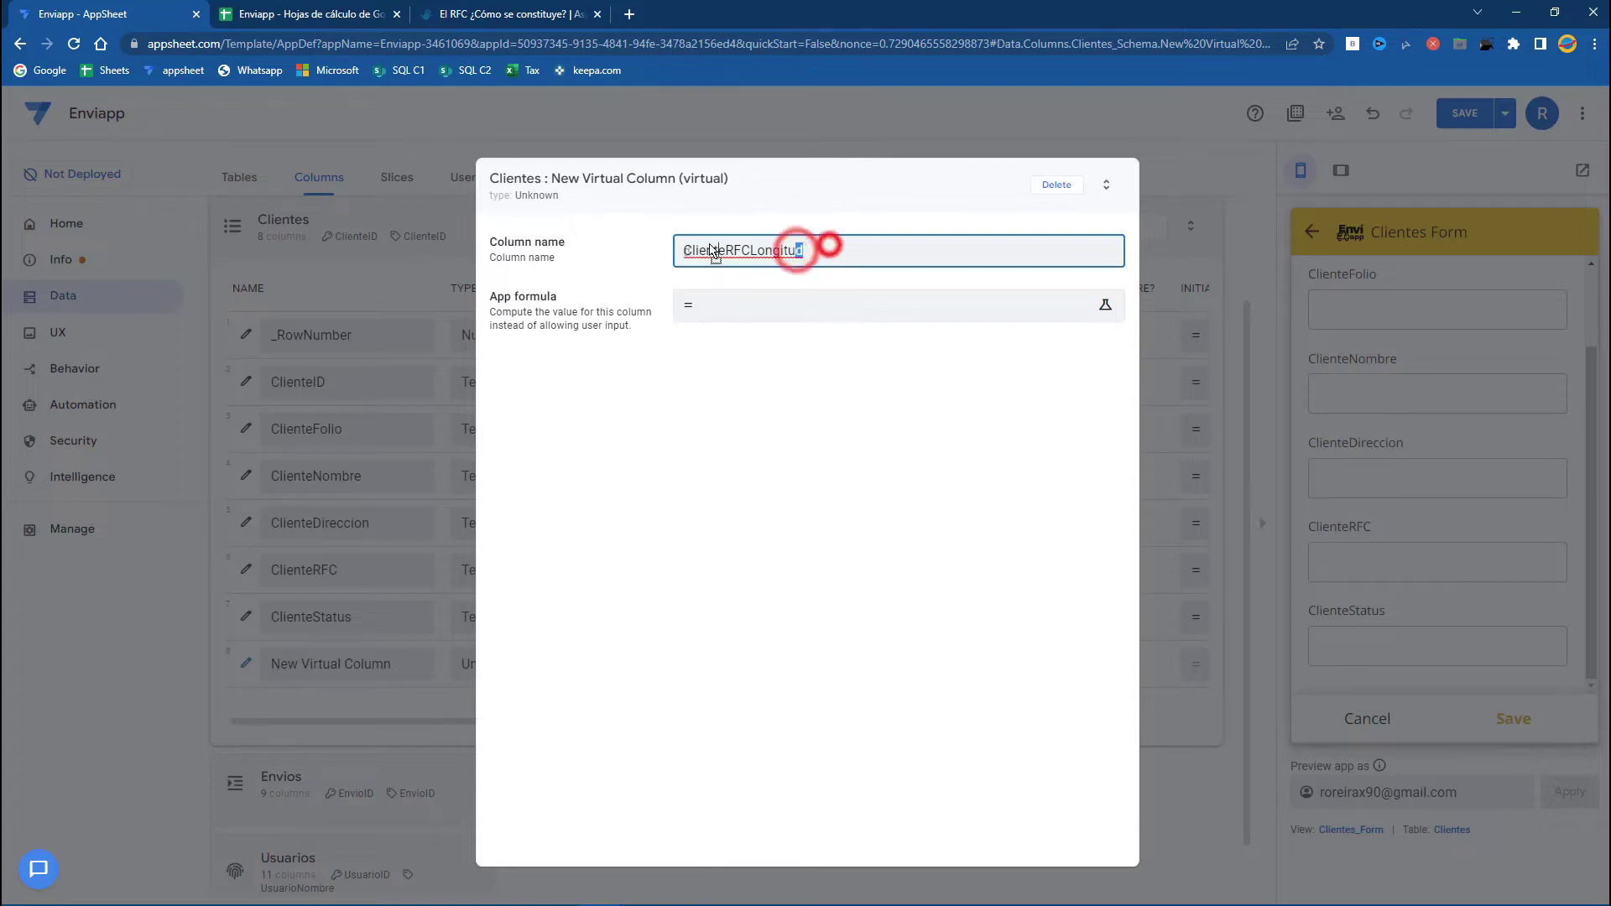
drag(798, 250, 714, 250)
double_click(841, 249)
click(793, 250)
Step: Give ClienteRFCLongitud the app formula LEN([ClienteRFC]) and save the app
click(743, 320)
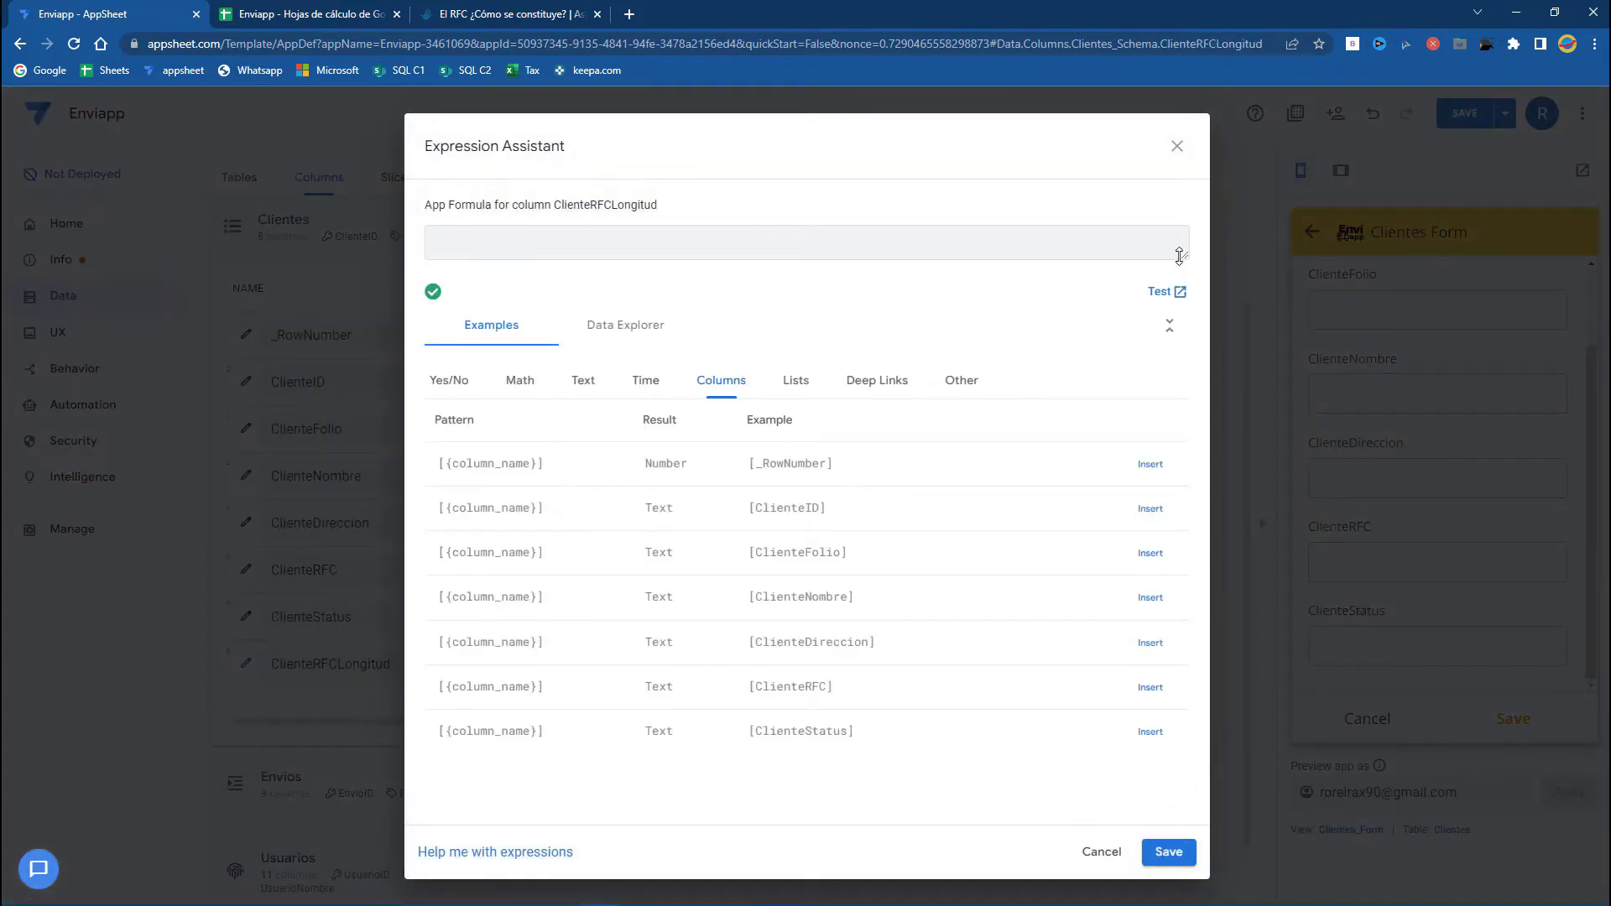
click(584, 382)
drag(776, 505, 839, 508)
click(846, 508)
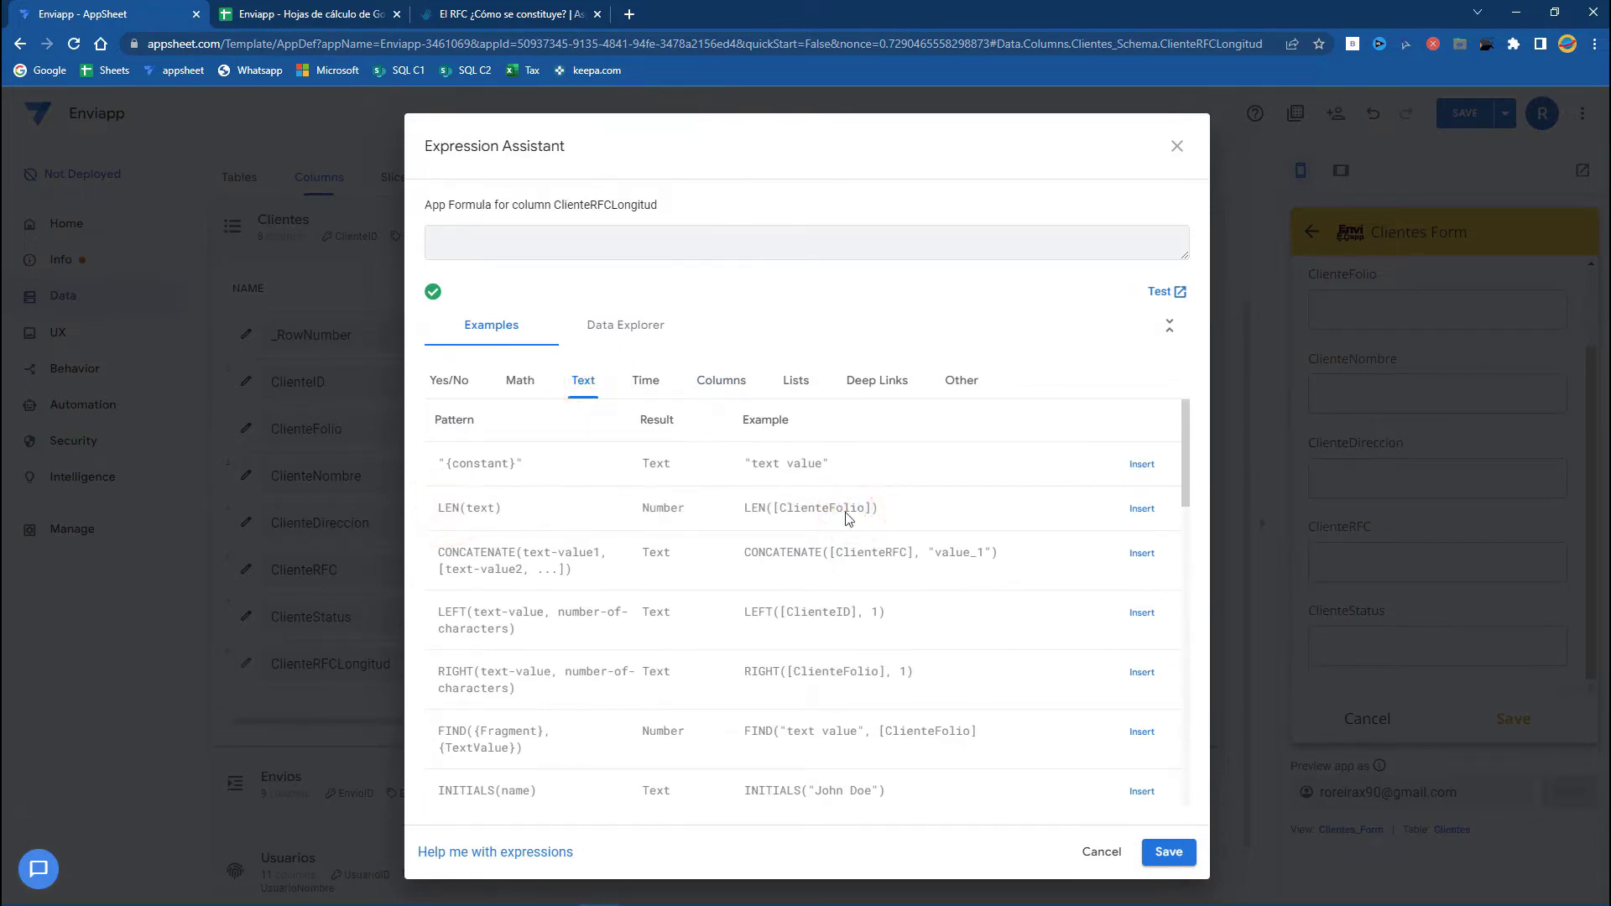
click(513, 243)
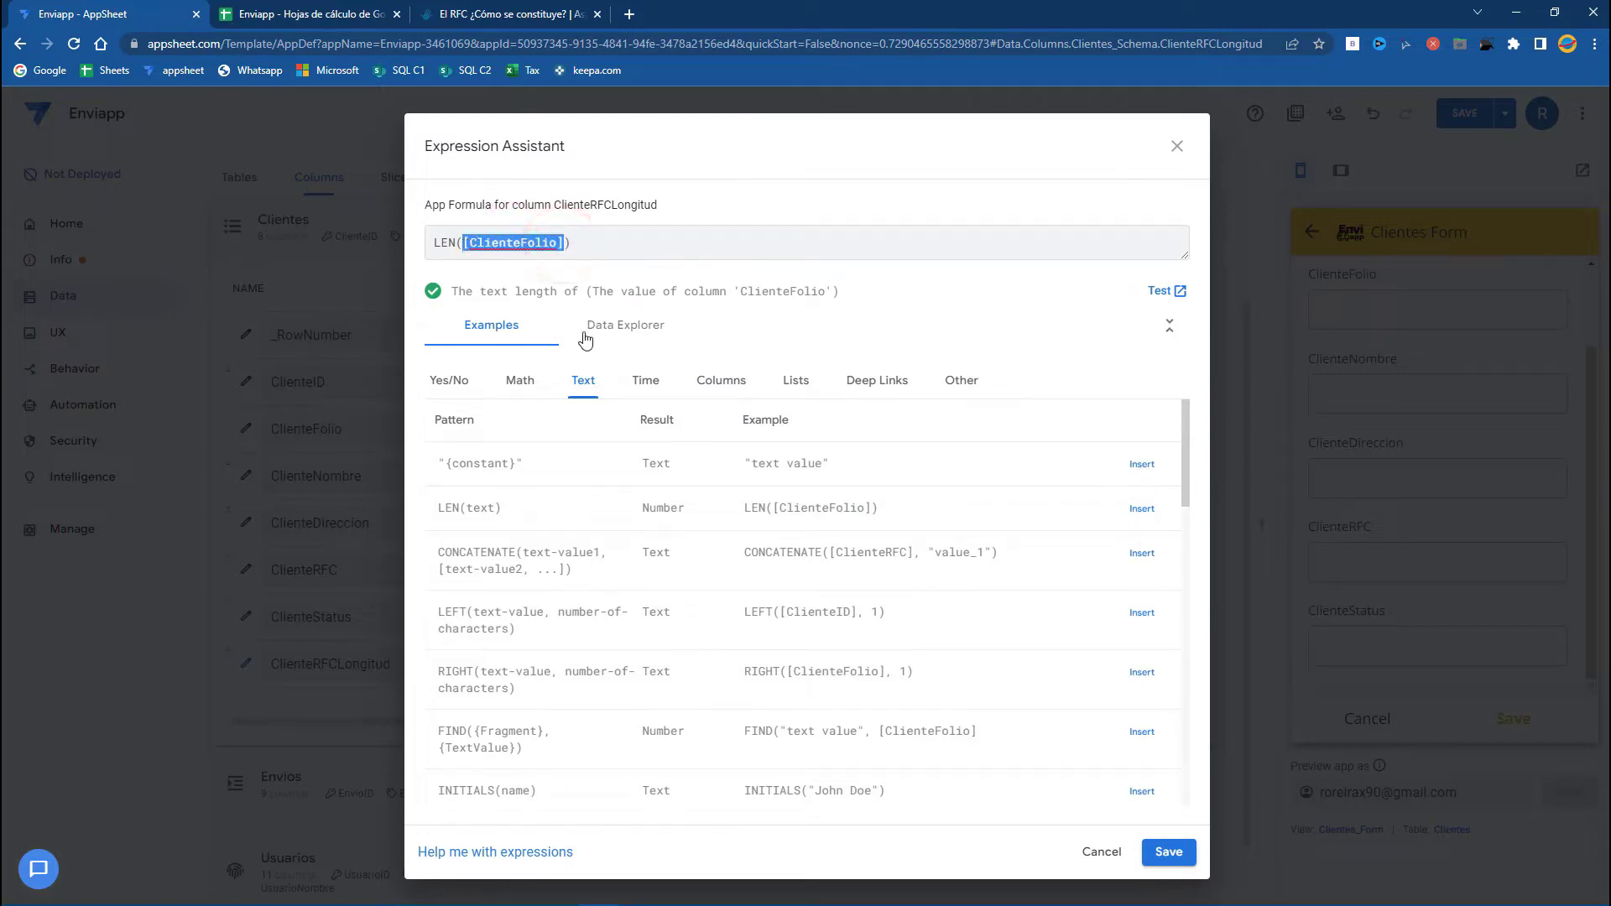
click(724, 382)
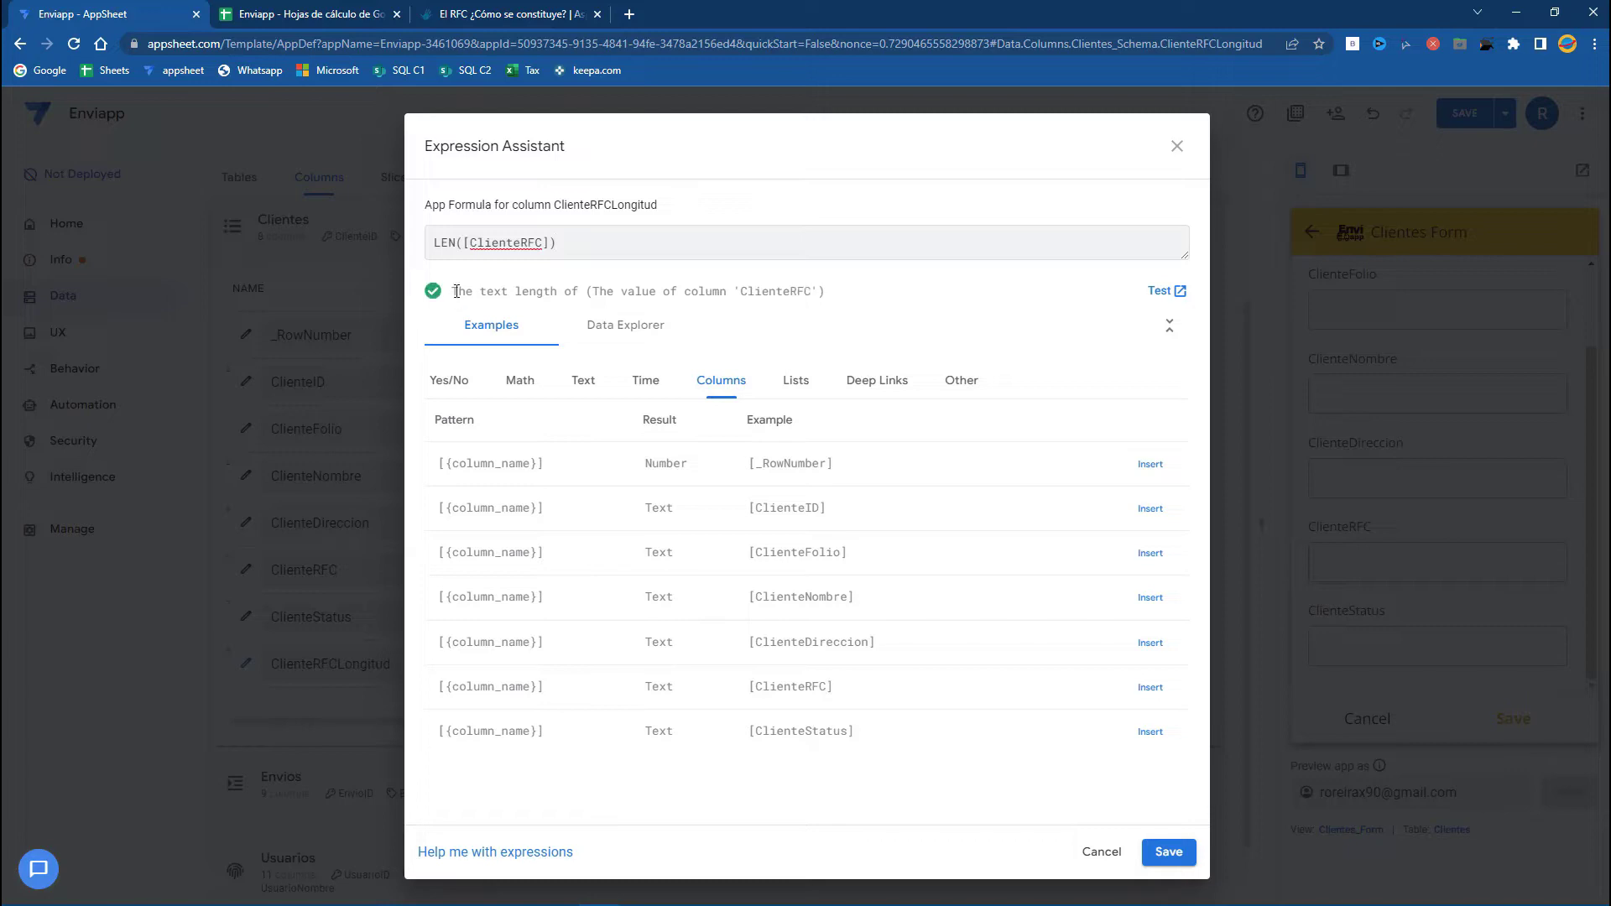
click(1187, 852)
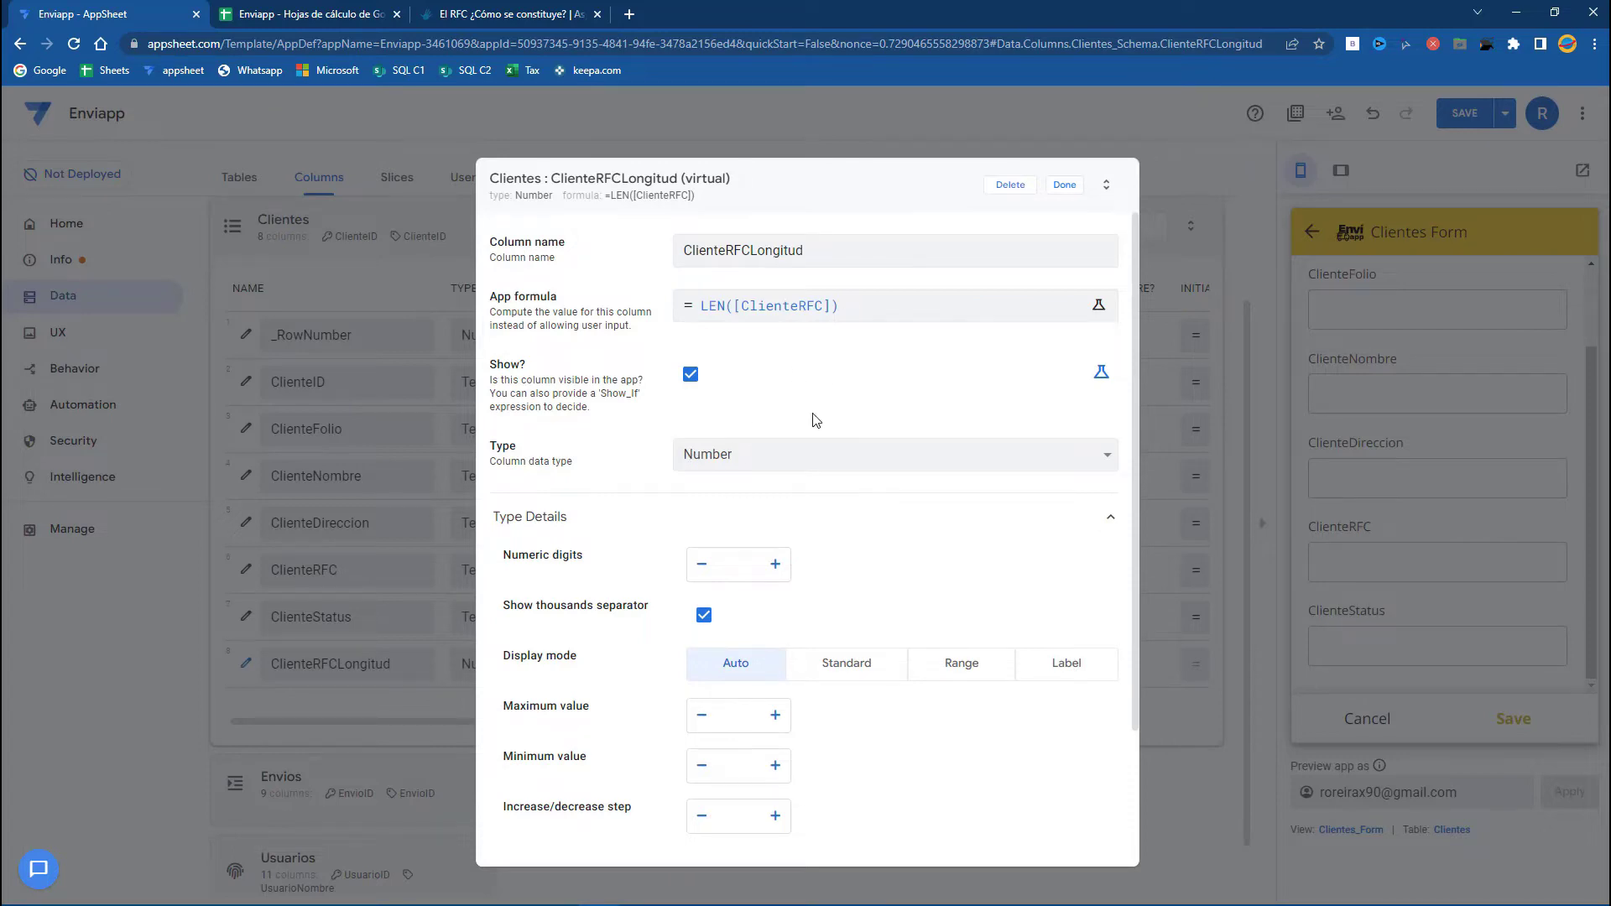
click(1066, 185)
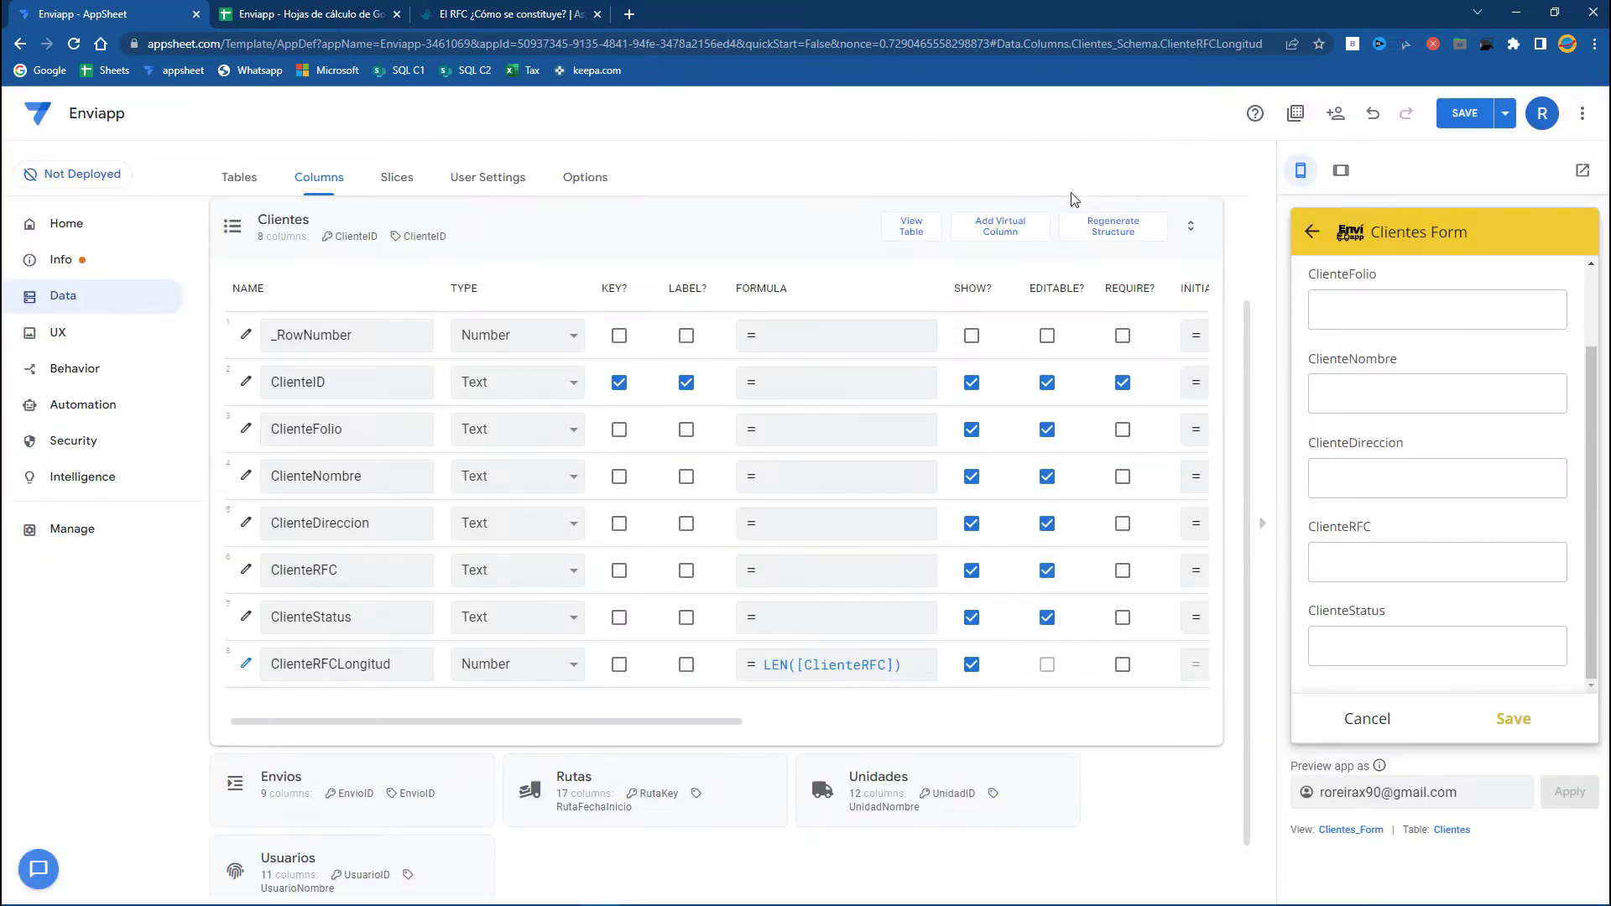
click(1456, 123)
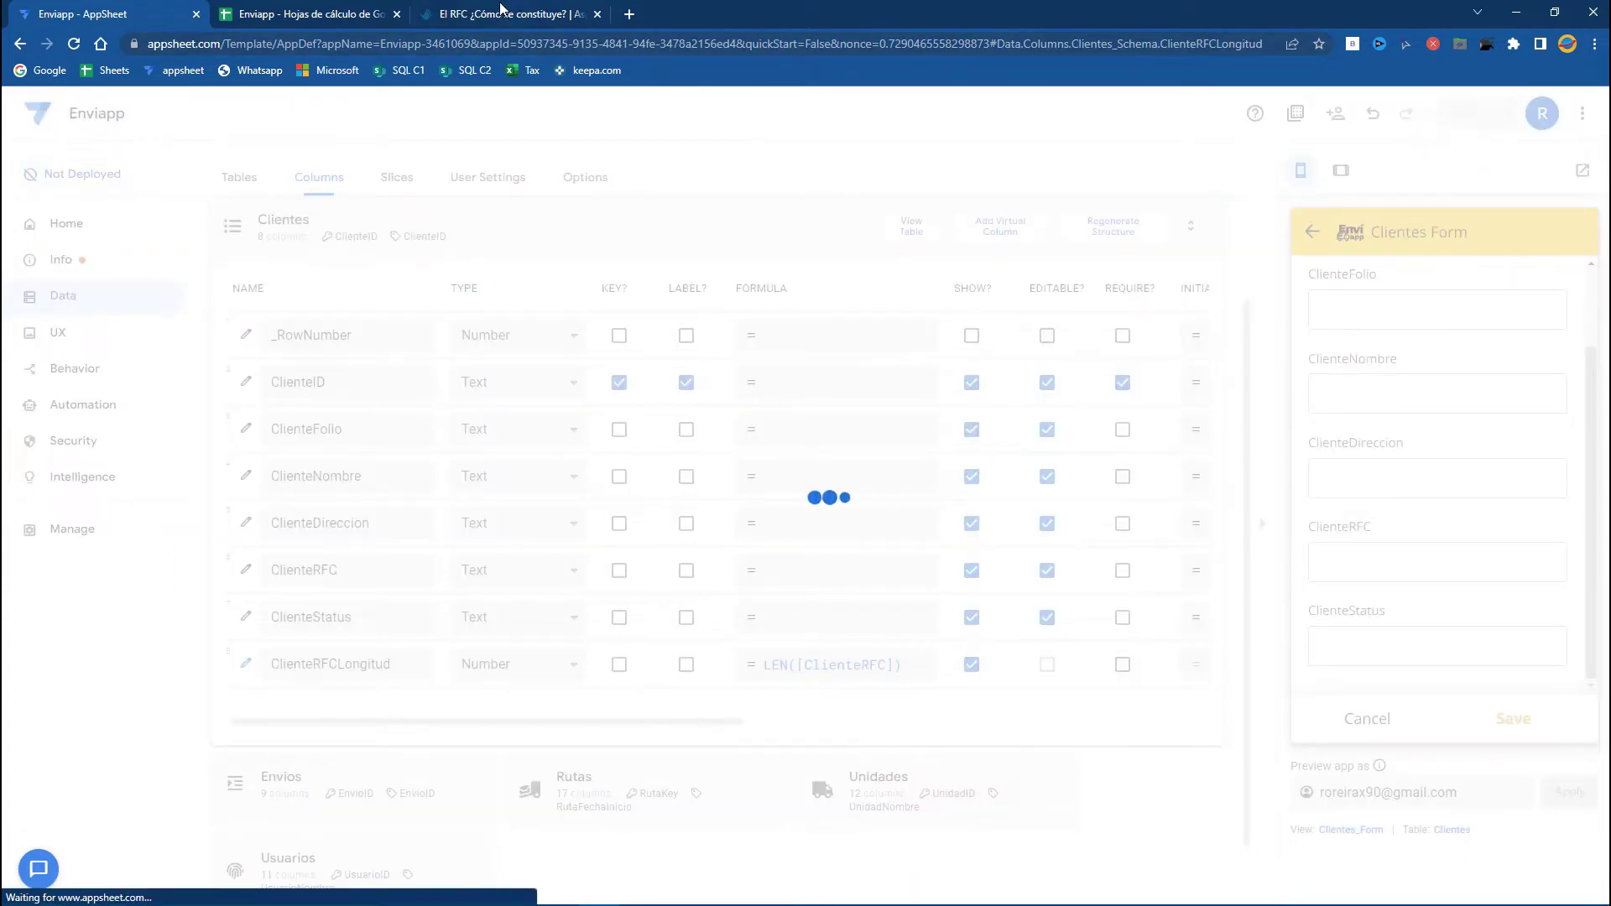
Step: Scroll through the iconet RFC article to locate the RFC length rules
scroll(388, 269, up, 4)
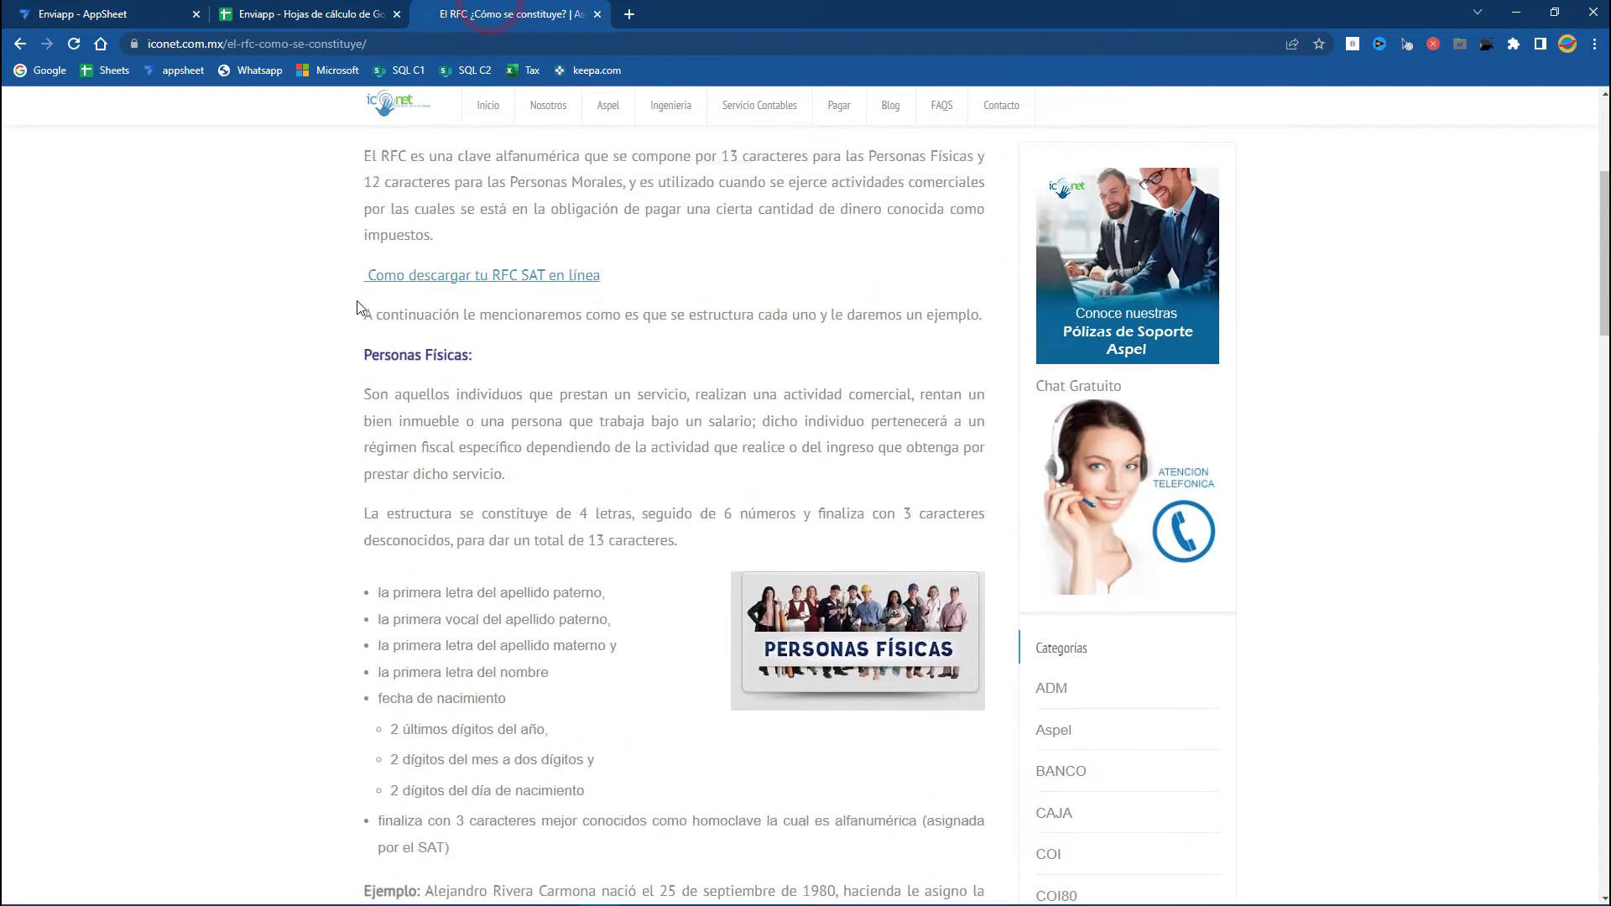
scroll(360, 304, up, 5)
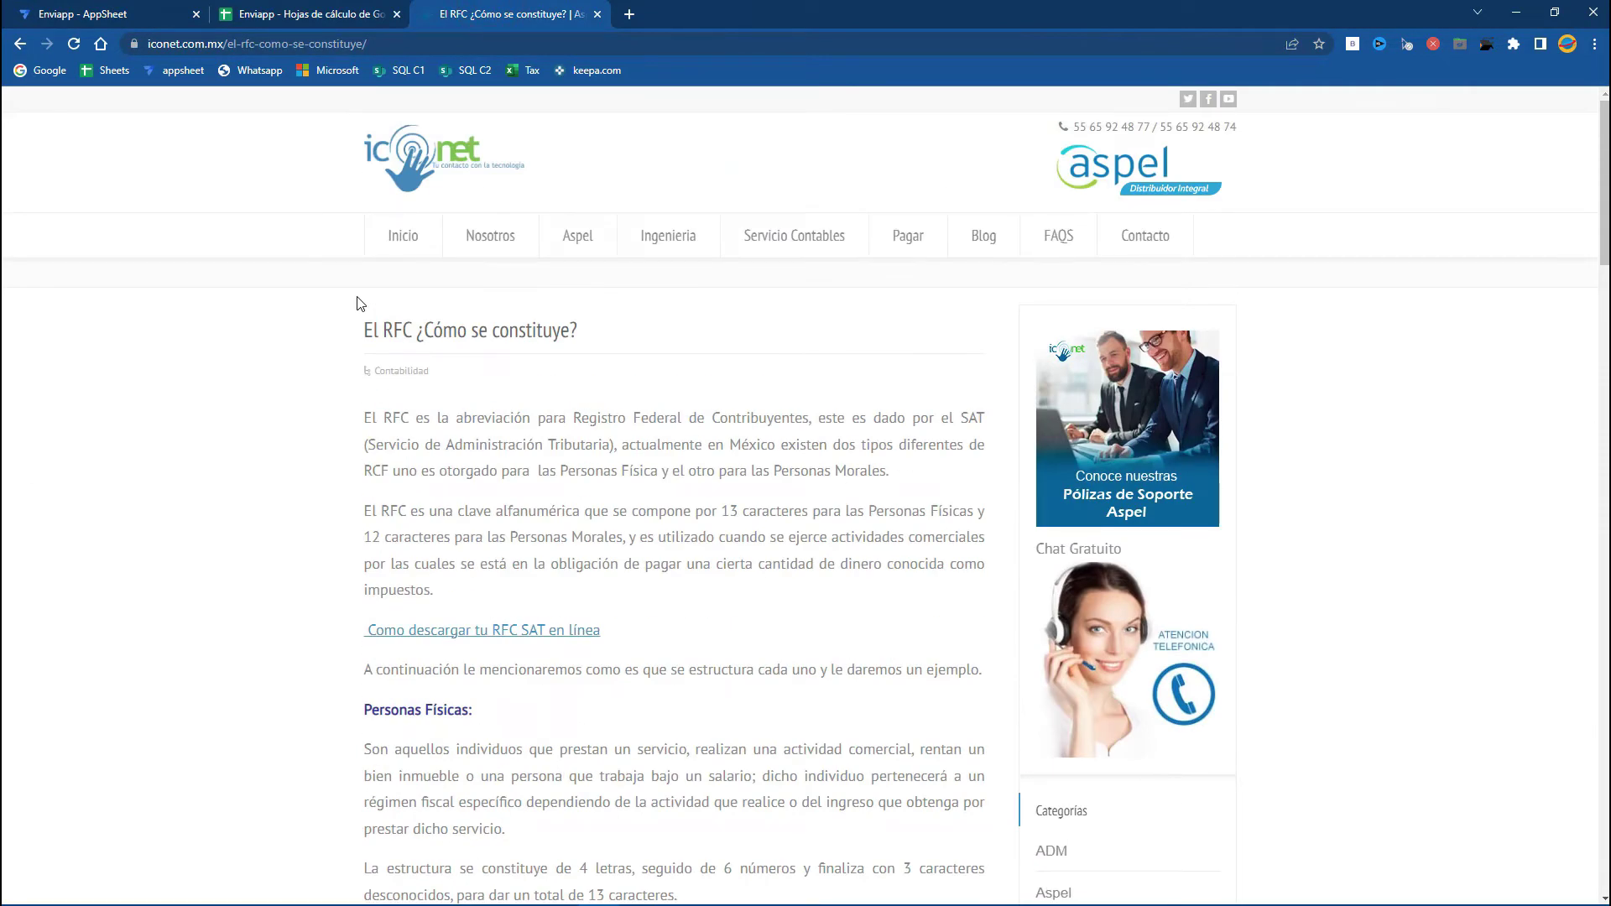
scroll(402, 461, down, 1)
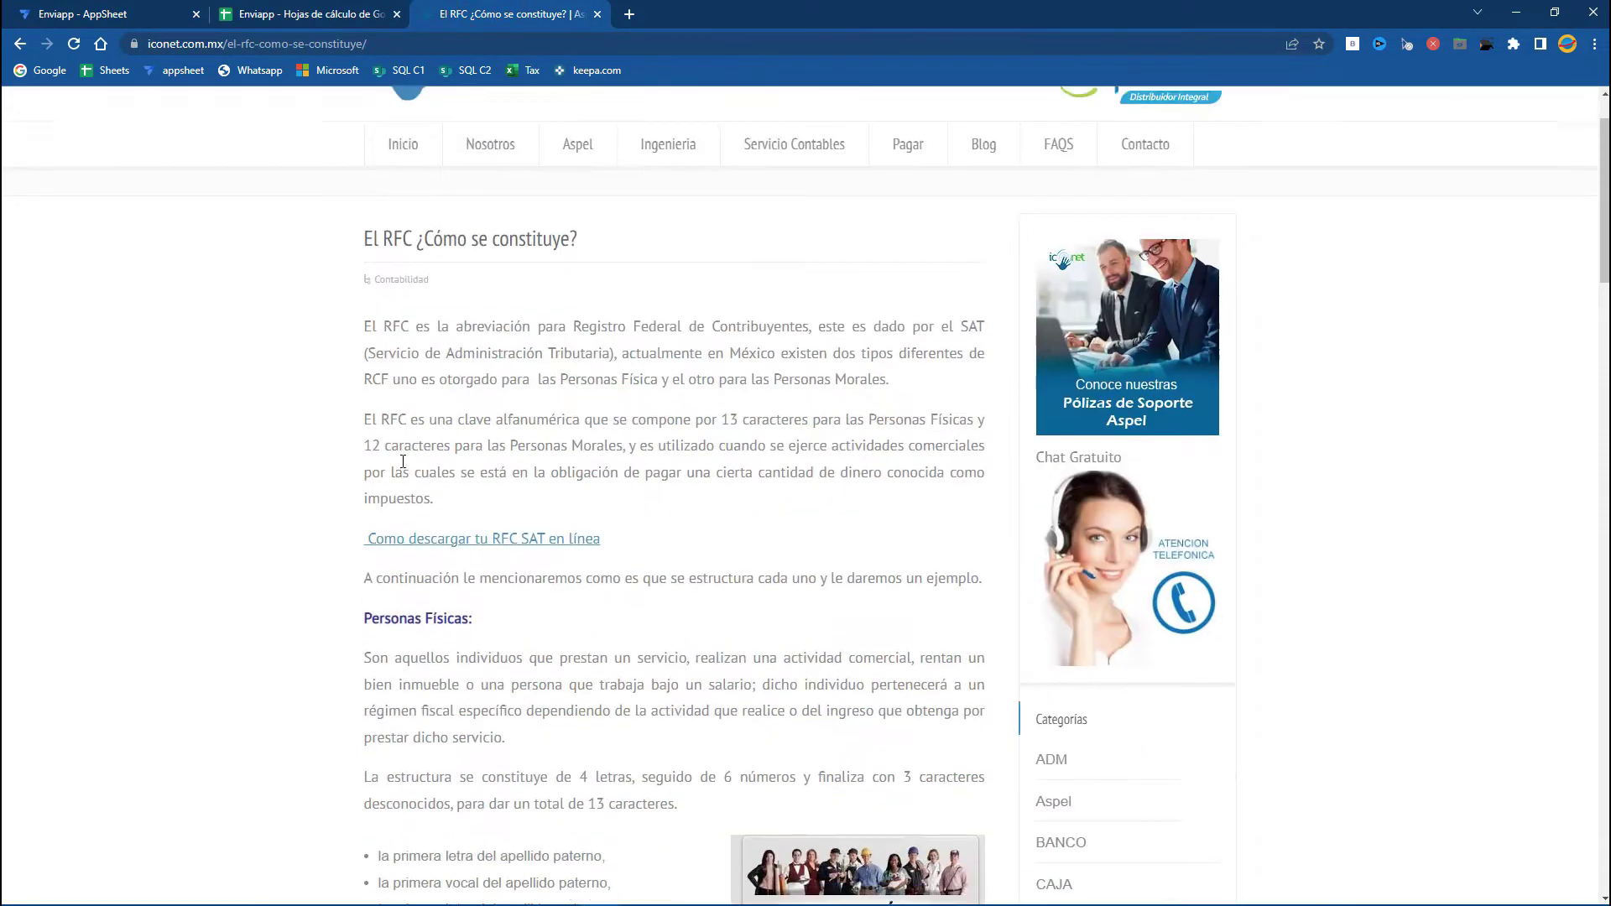
scroll(403, 462, down, 1)
scroll(313, 508, down, 3)
scroll(314, 514, up, 3)
scroll(314, 514, up, 2)
scroll(315, 515, down, 2)
scroll(315, 514, down, 1)
scroll(316, 512, down, 2)
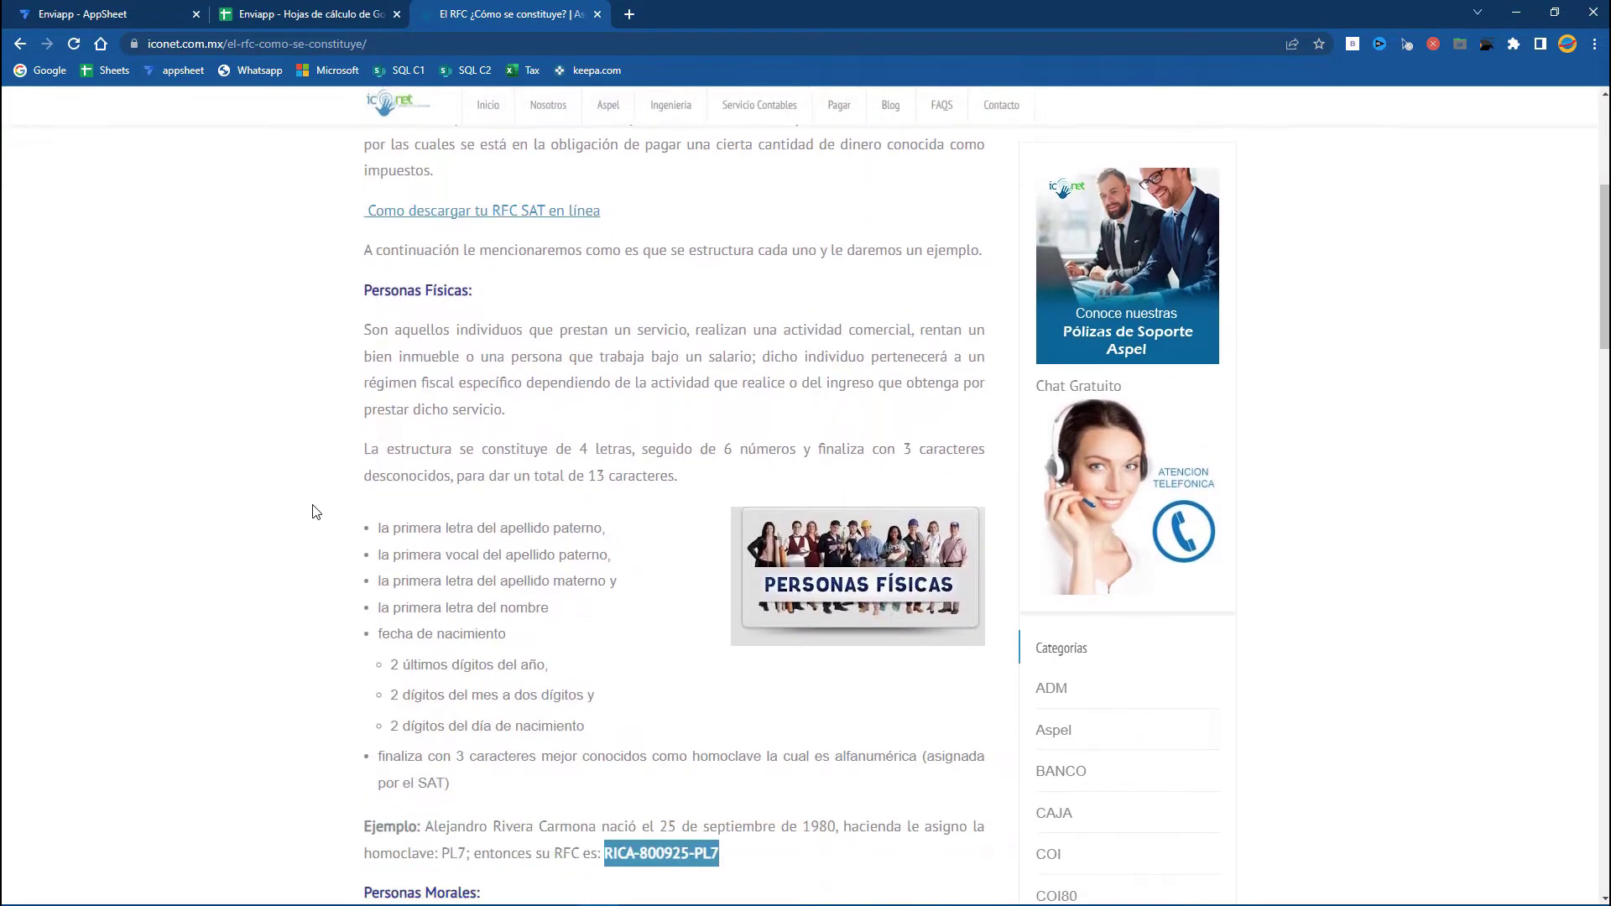
scroll(328, 490, up, 2)
scroll(361, 470, up, 1)
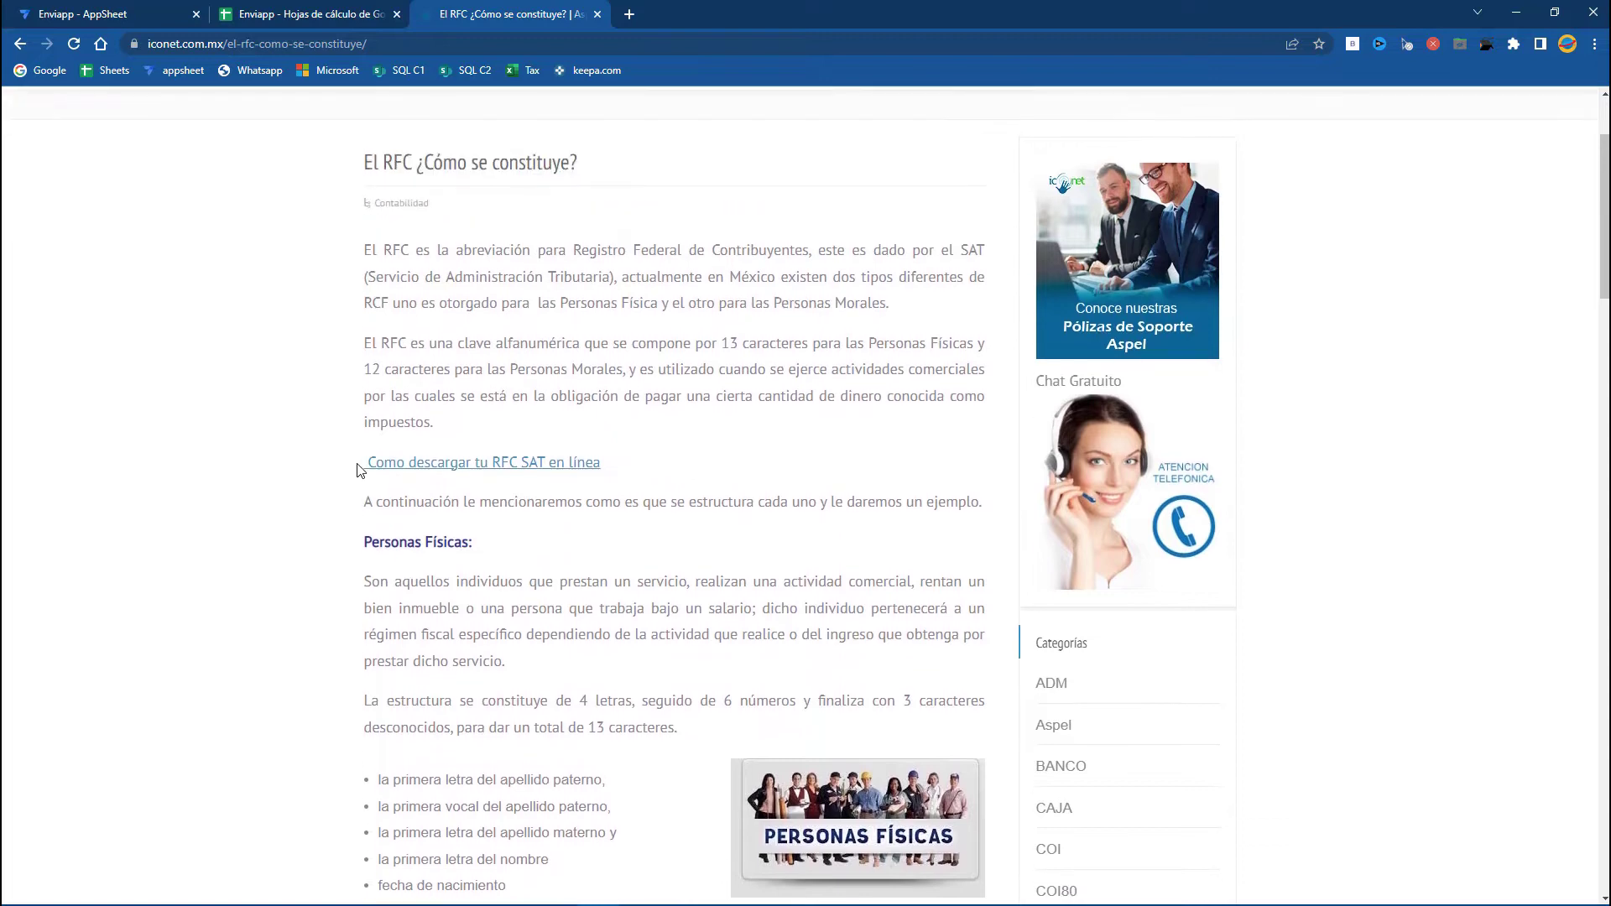
click(389, 341)
Step: Highlight the 13-character (Físicas) and 12-character (Morales) RFC lengths, then return to AppSheet
double_click(890, 348)
drag(518, 369, 620, 372)
click(620, 372)
double_click(726, 343)
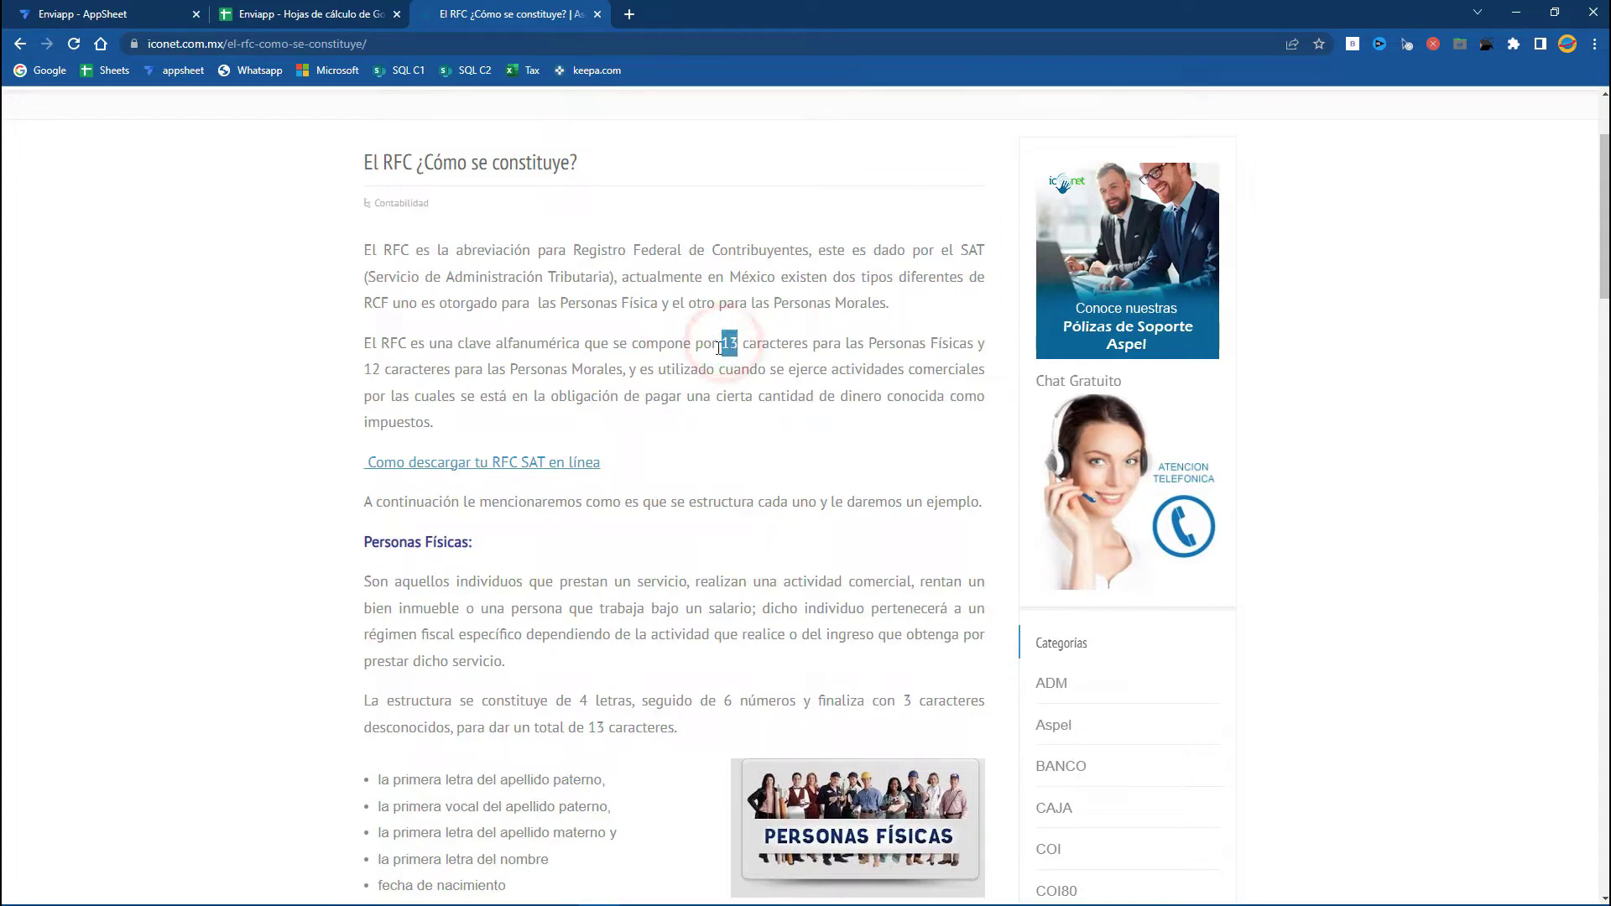
double_click(361, 369)
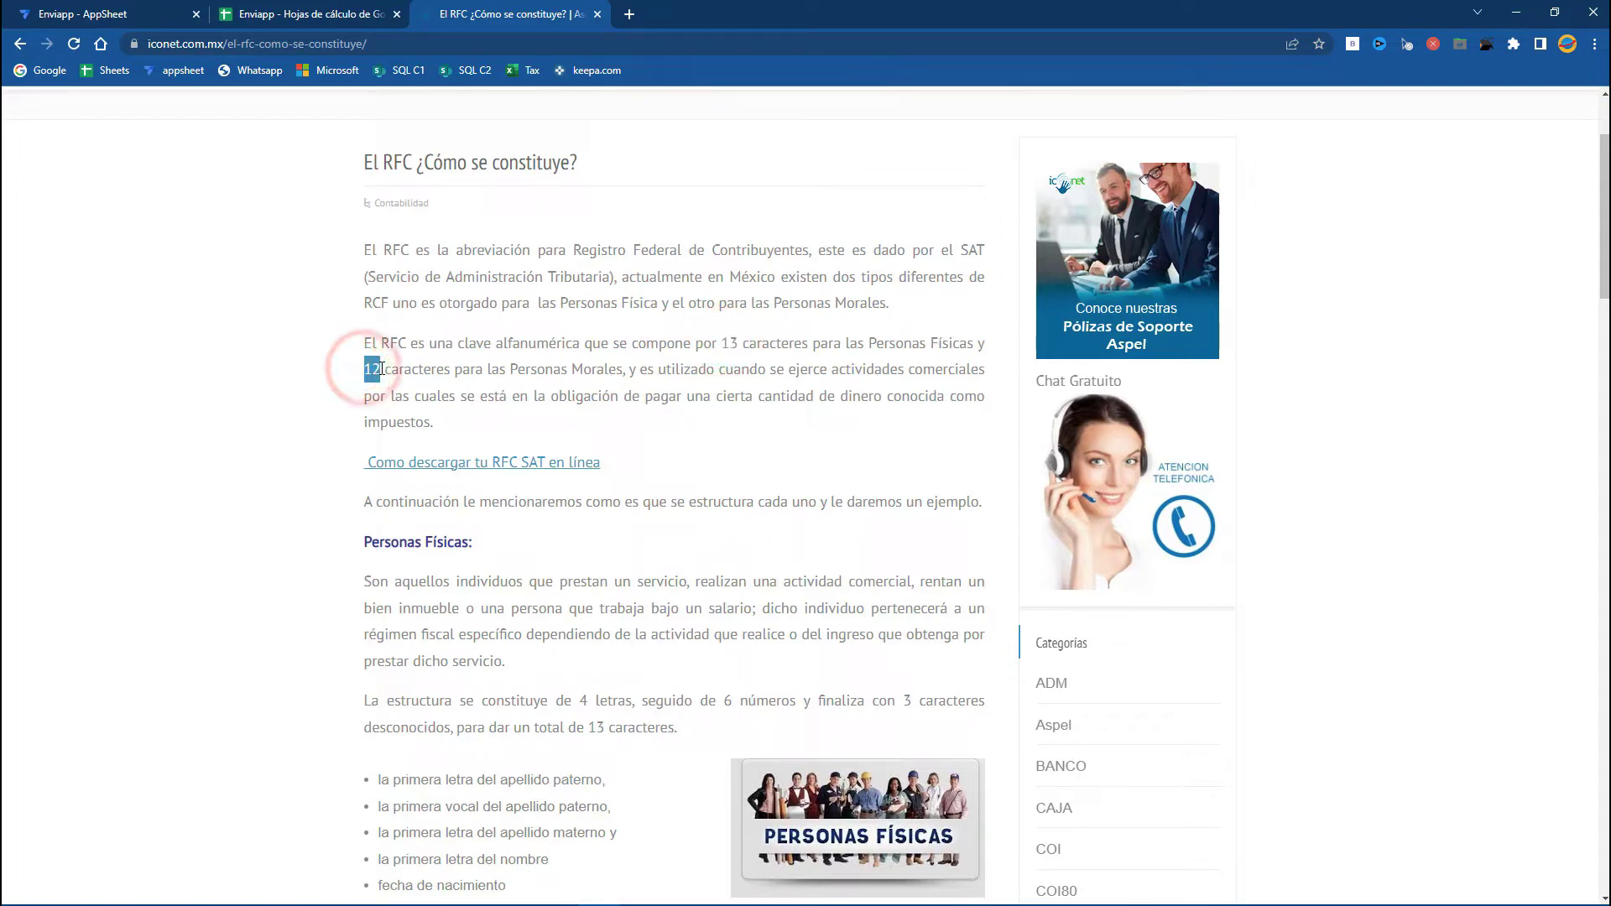
double_click(893, 344)
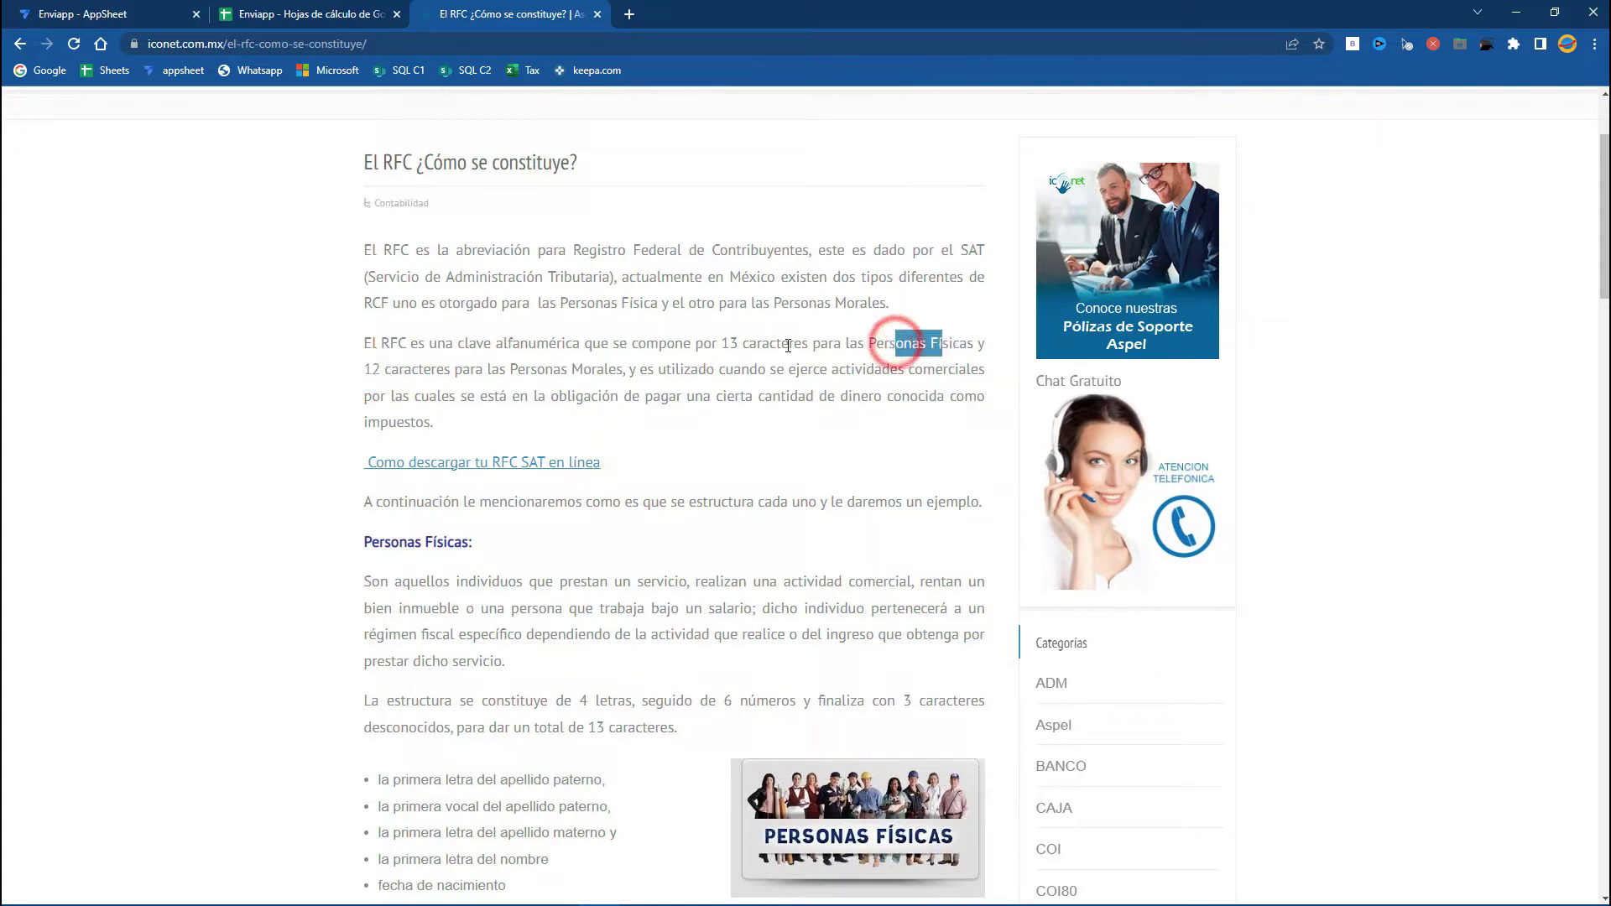
double_click(726, 344)
click(401, 369)
drag(363, 369, 618, 369)
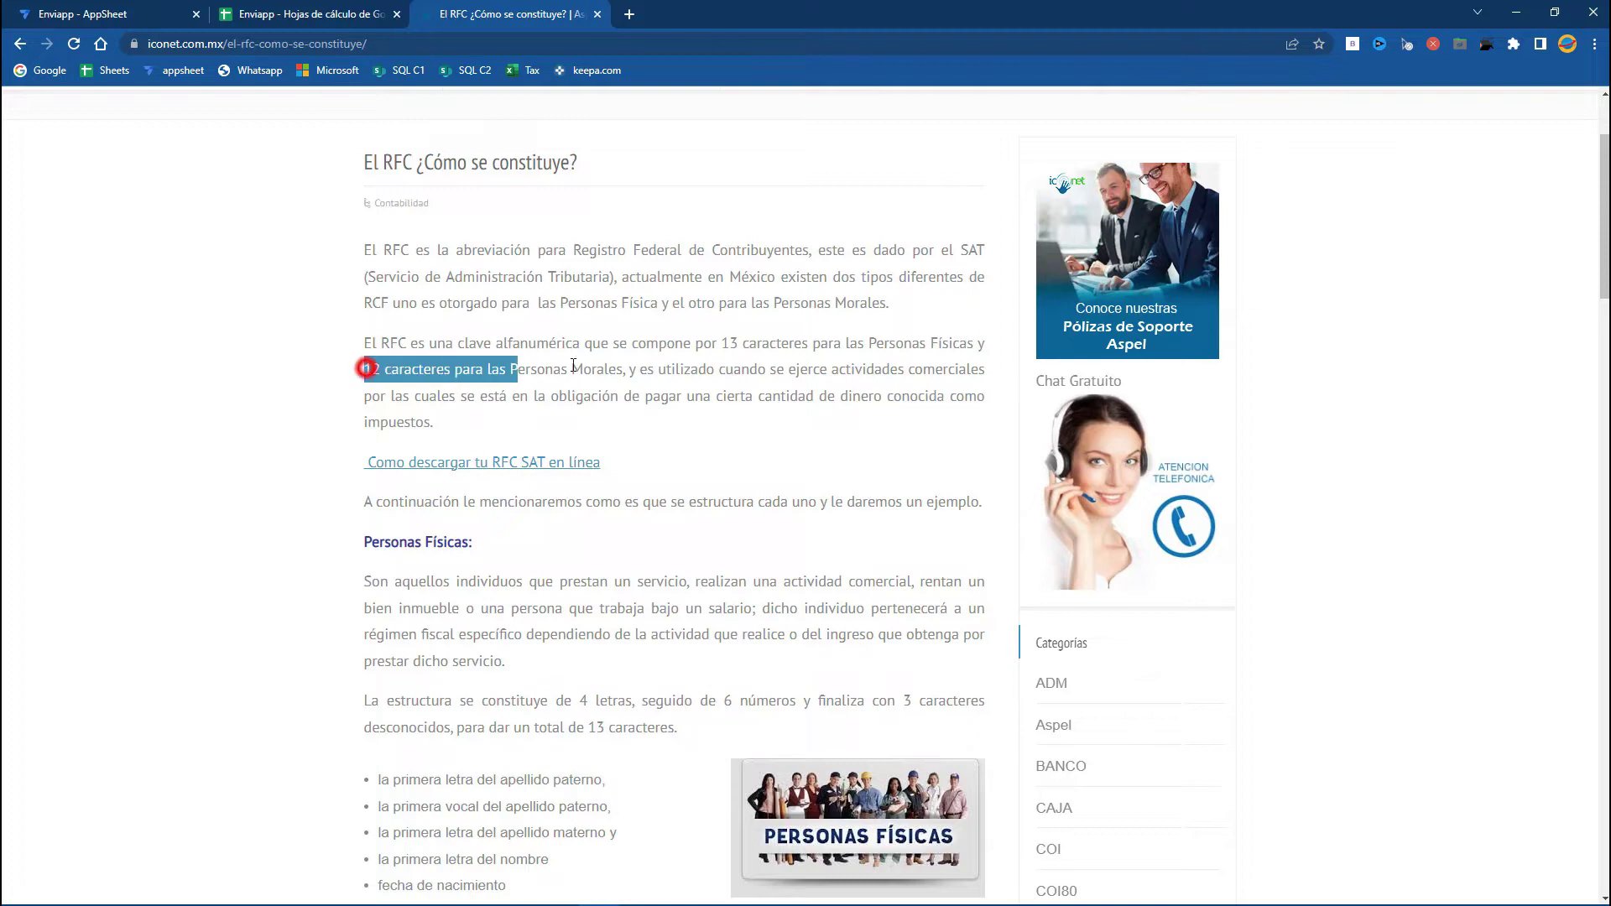
click(386, 373)
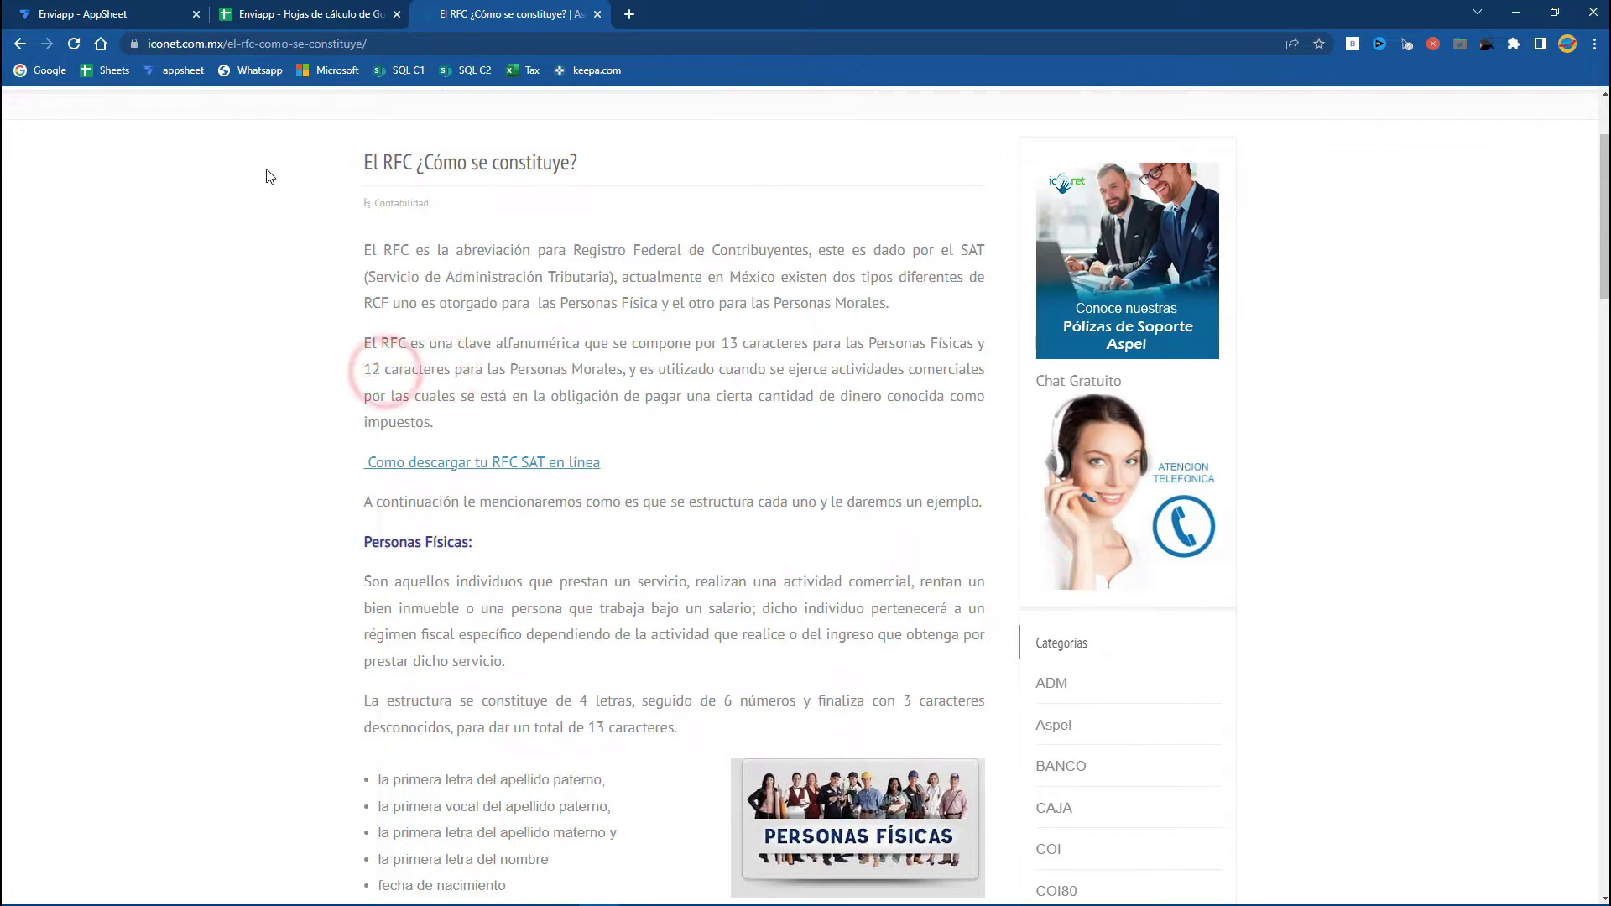
click(126, 12)
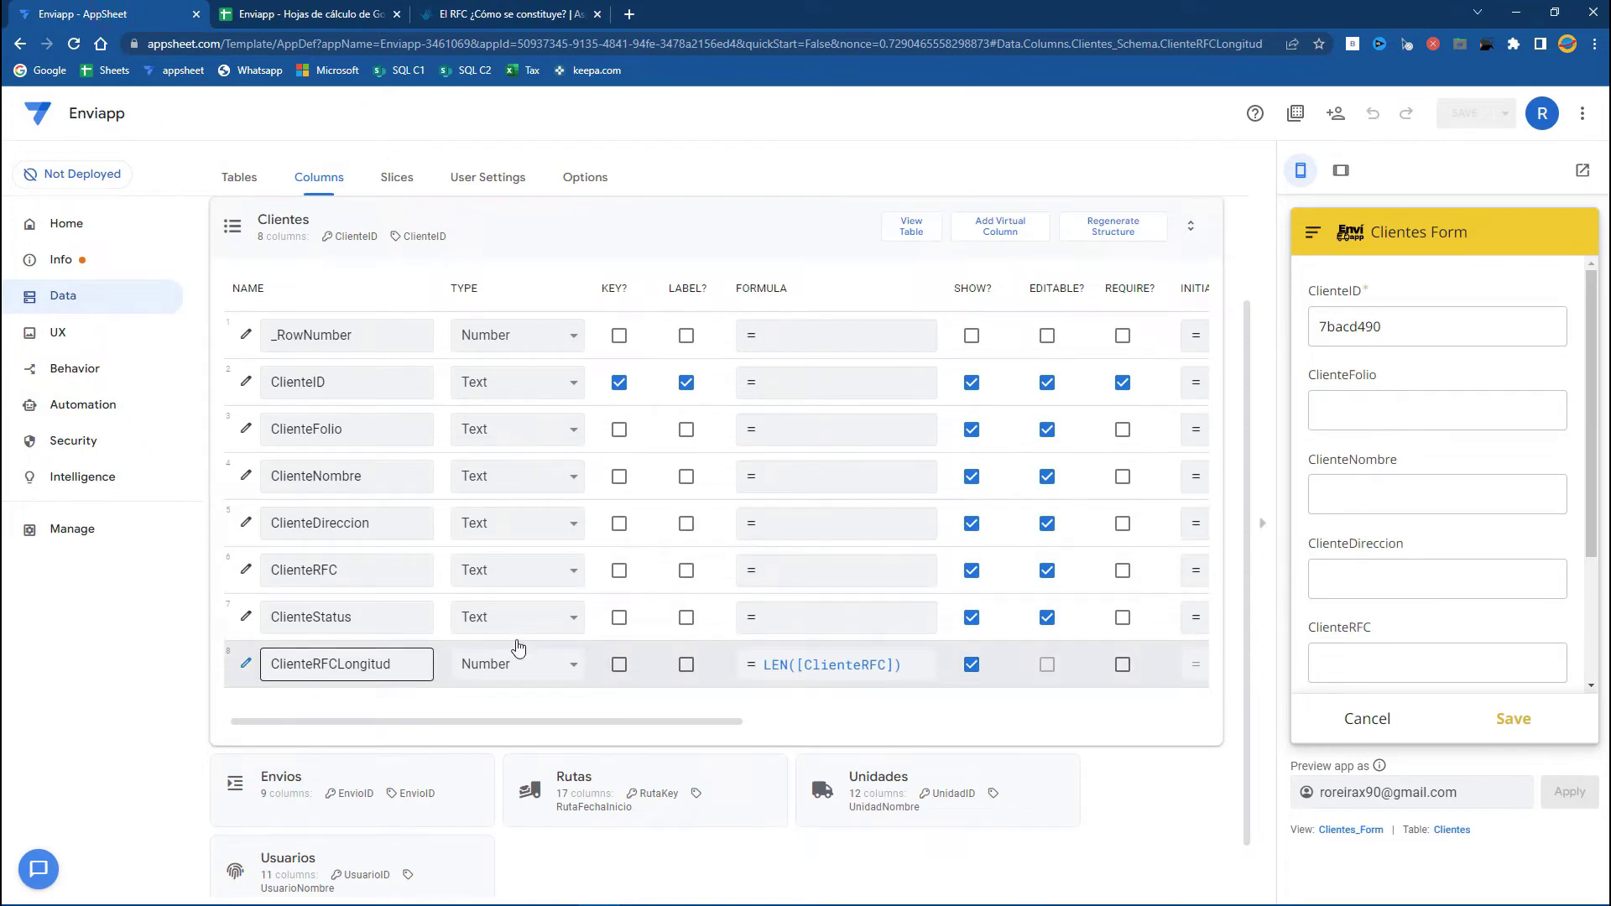
Step: Scroll the preview form to ClienteRFCLongitud, then scroll the RFC article to its Ejemplo section
scroll(1353, 628, down, 2)
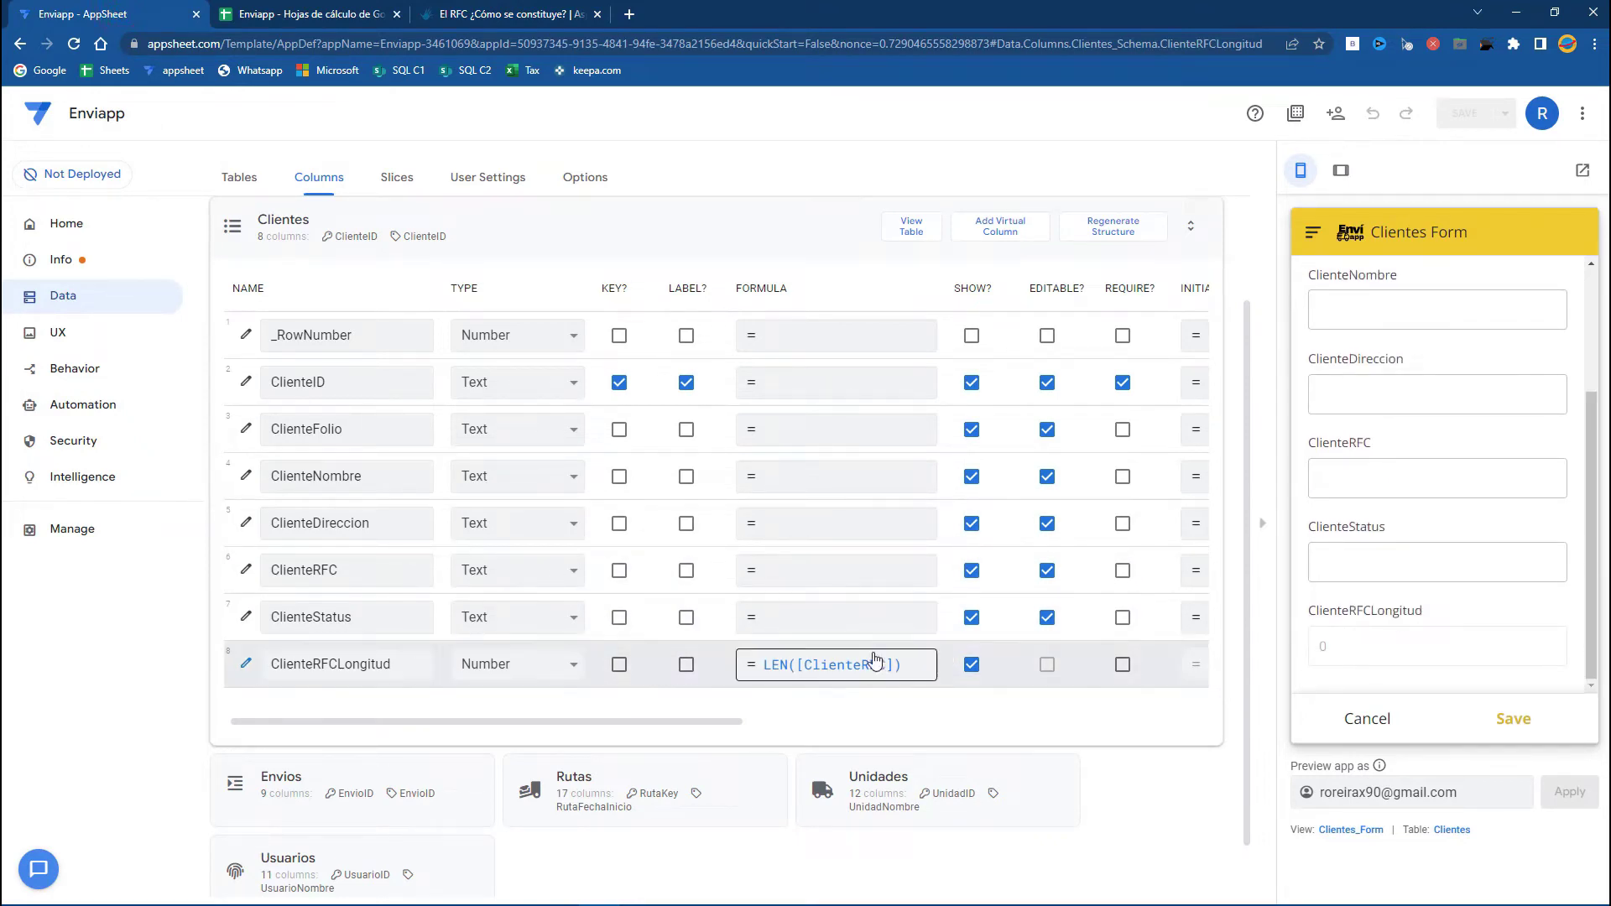
click(477, 11)
scroll(597, 443, down, 6)
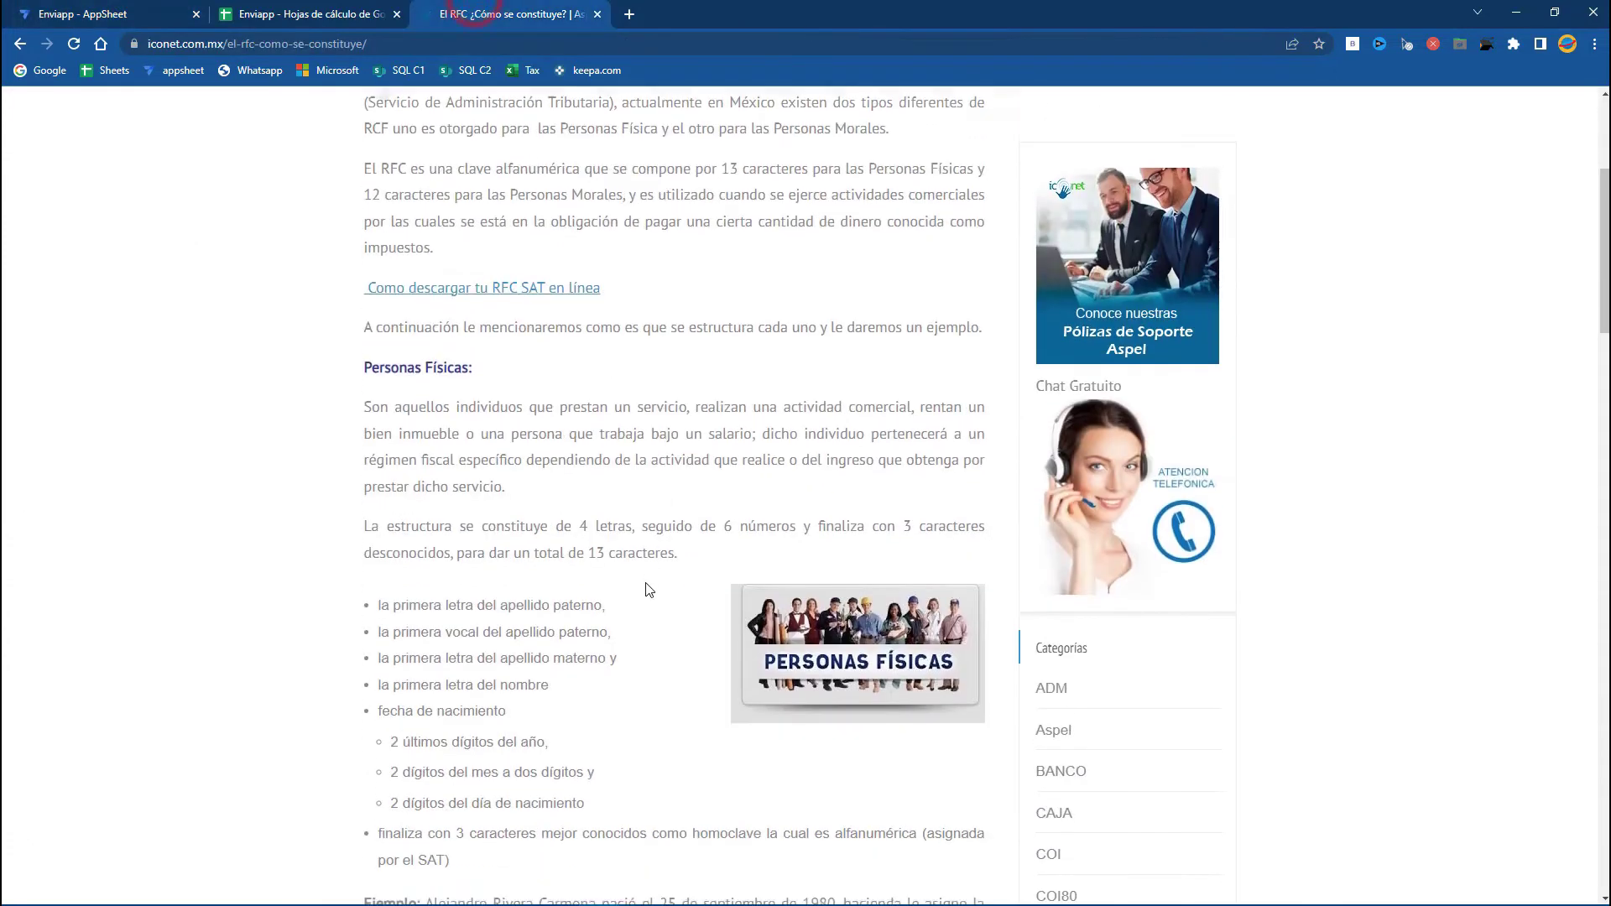
drag(605, 602, 718, 602)
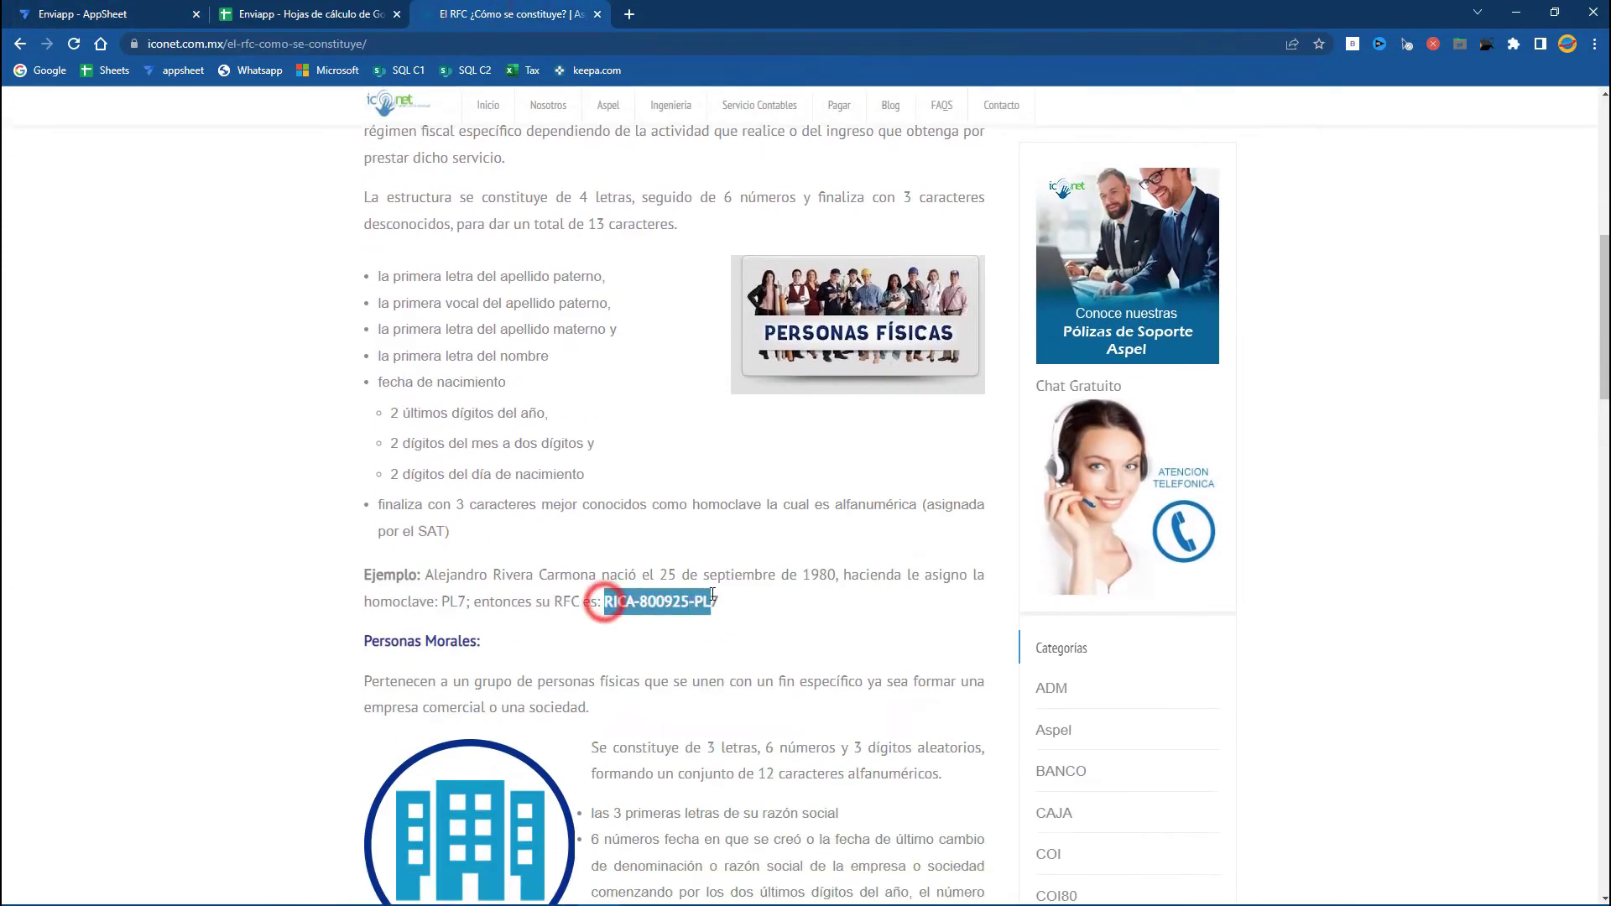
right_click(712, 614)
click(723, 611)
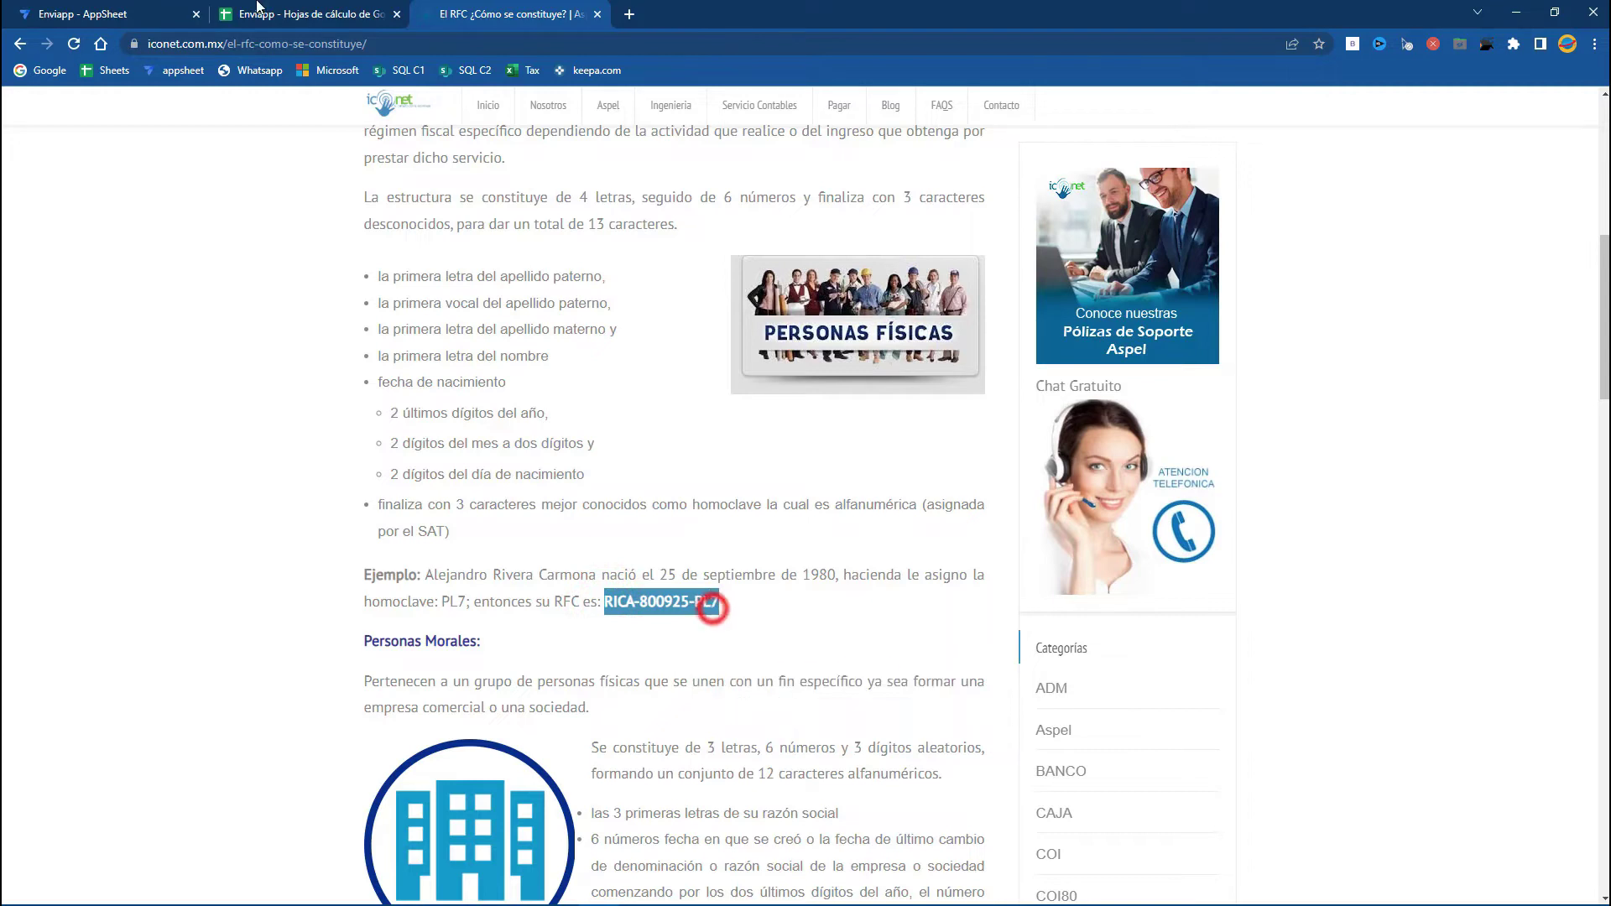
click(155, 12)
click(1396, 480)
key(ctrl+v)
click(1375, 565)
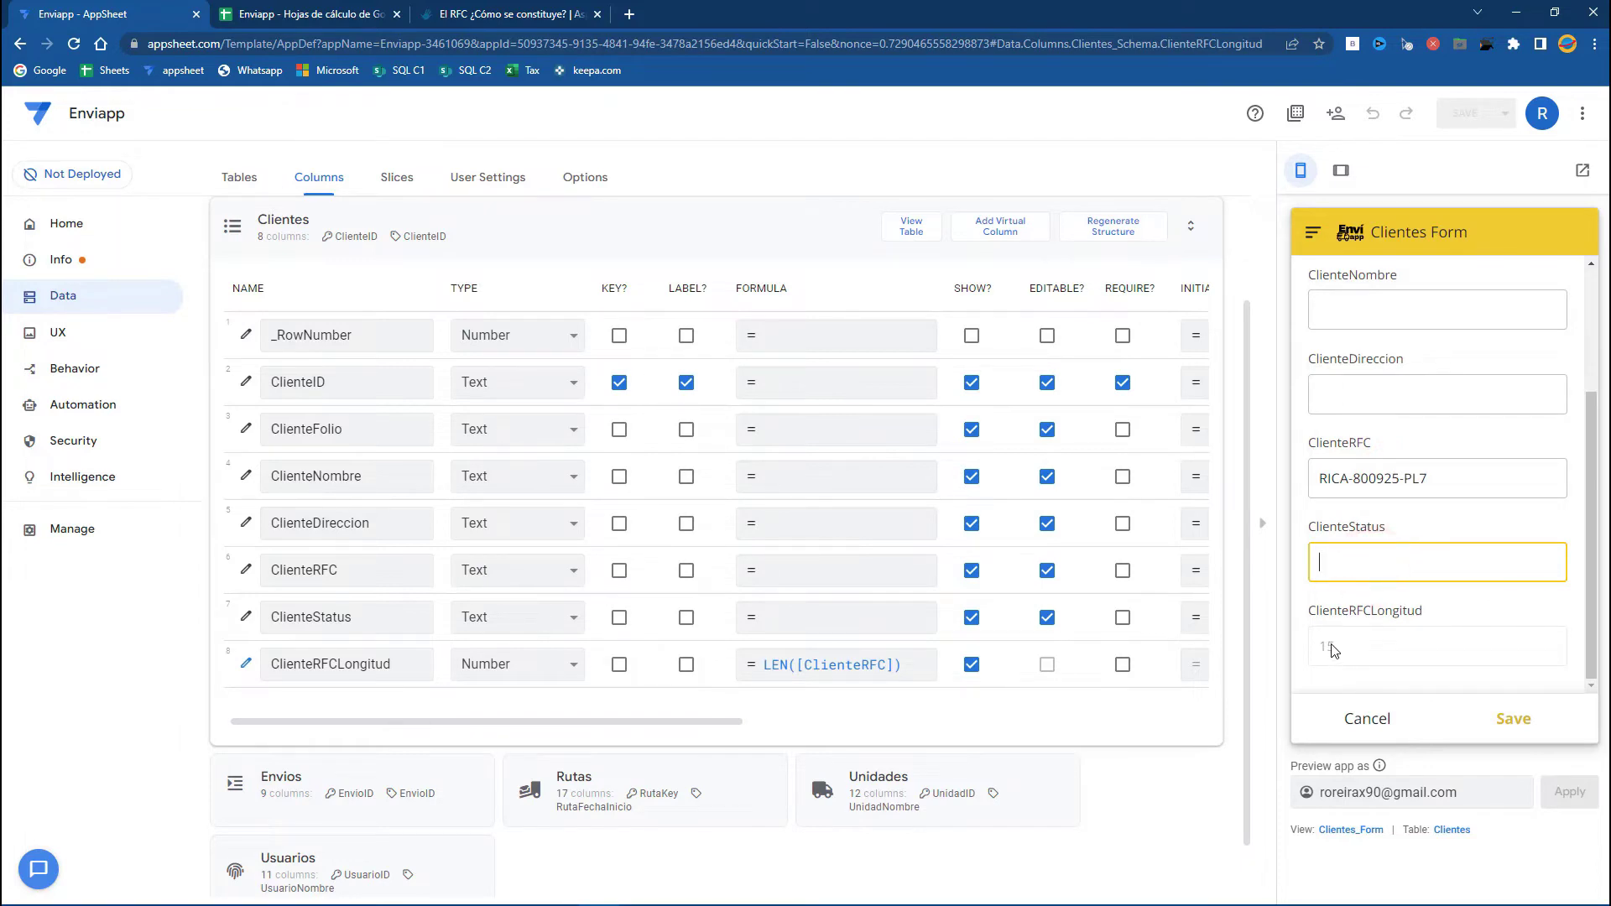
triple_click(1482, 475)
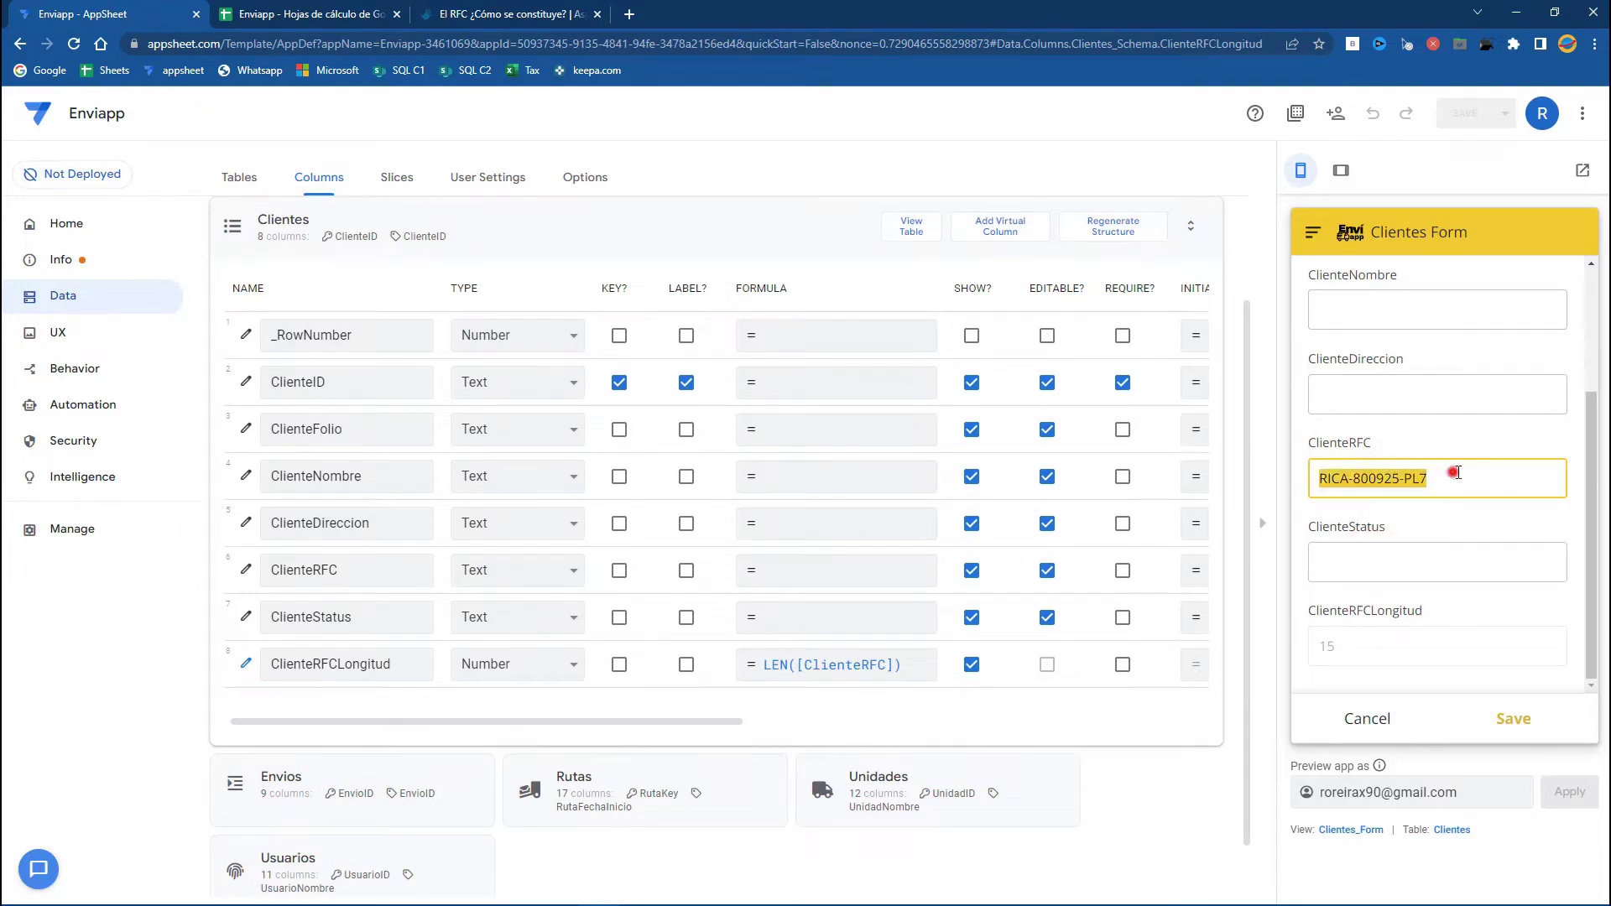
triple_click(1482, 475)
key(ctrl+c)
click(512, 13)
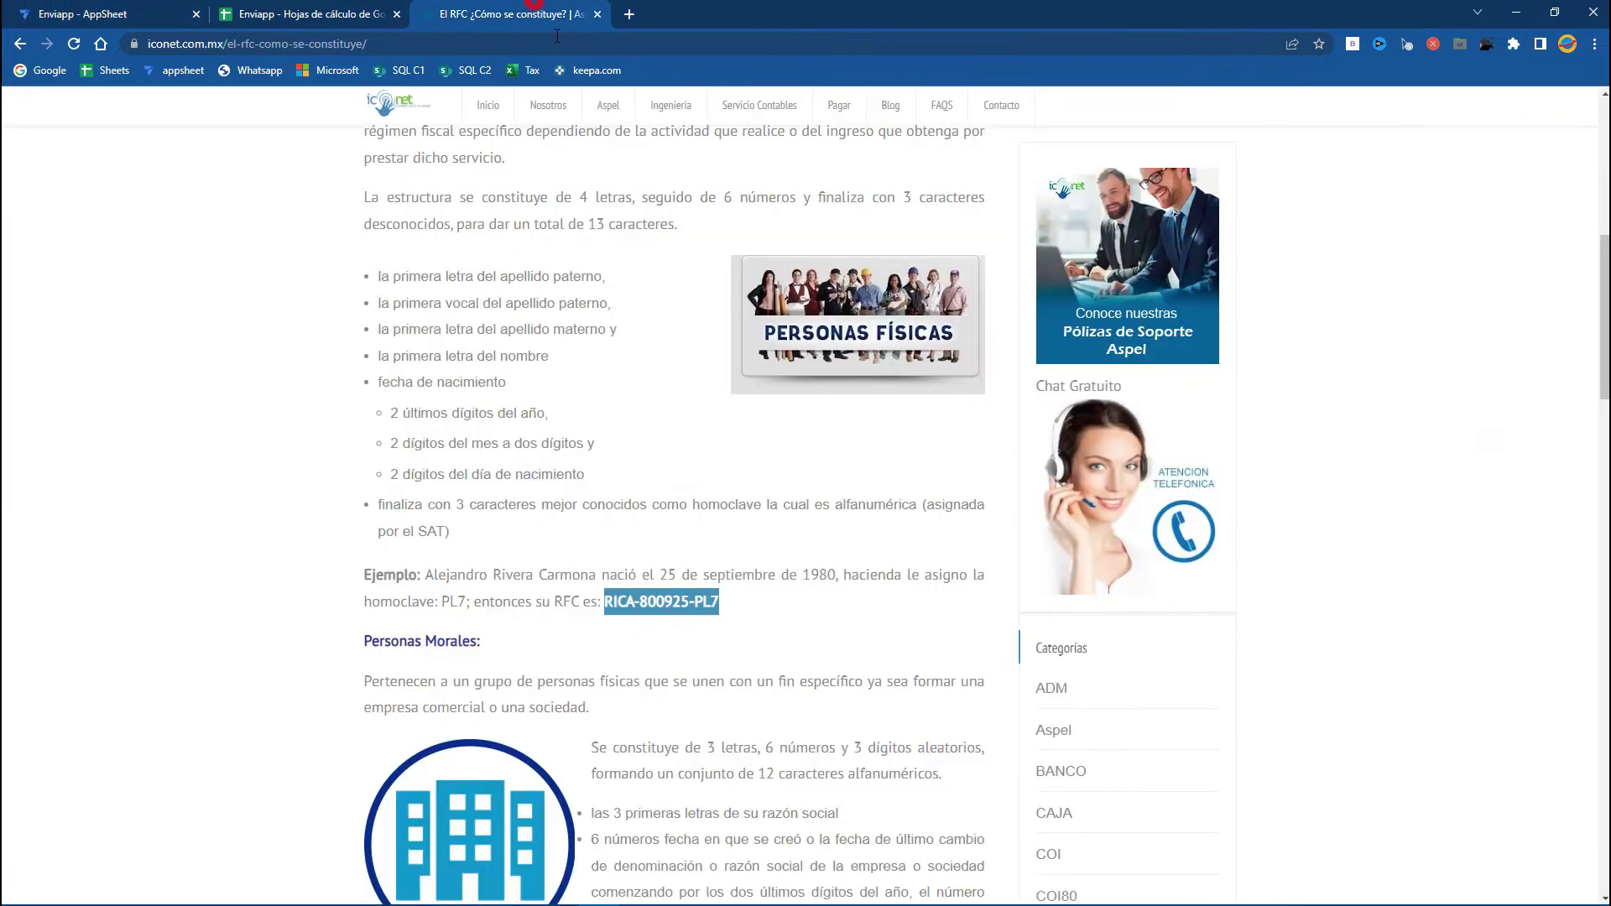
scroll(567, 415, up, 2)
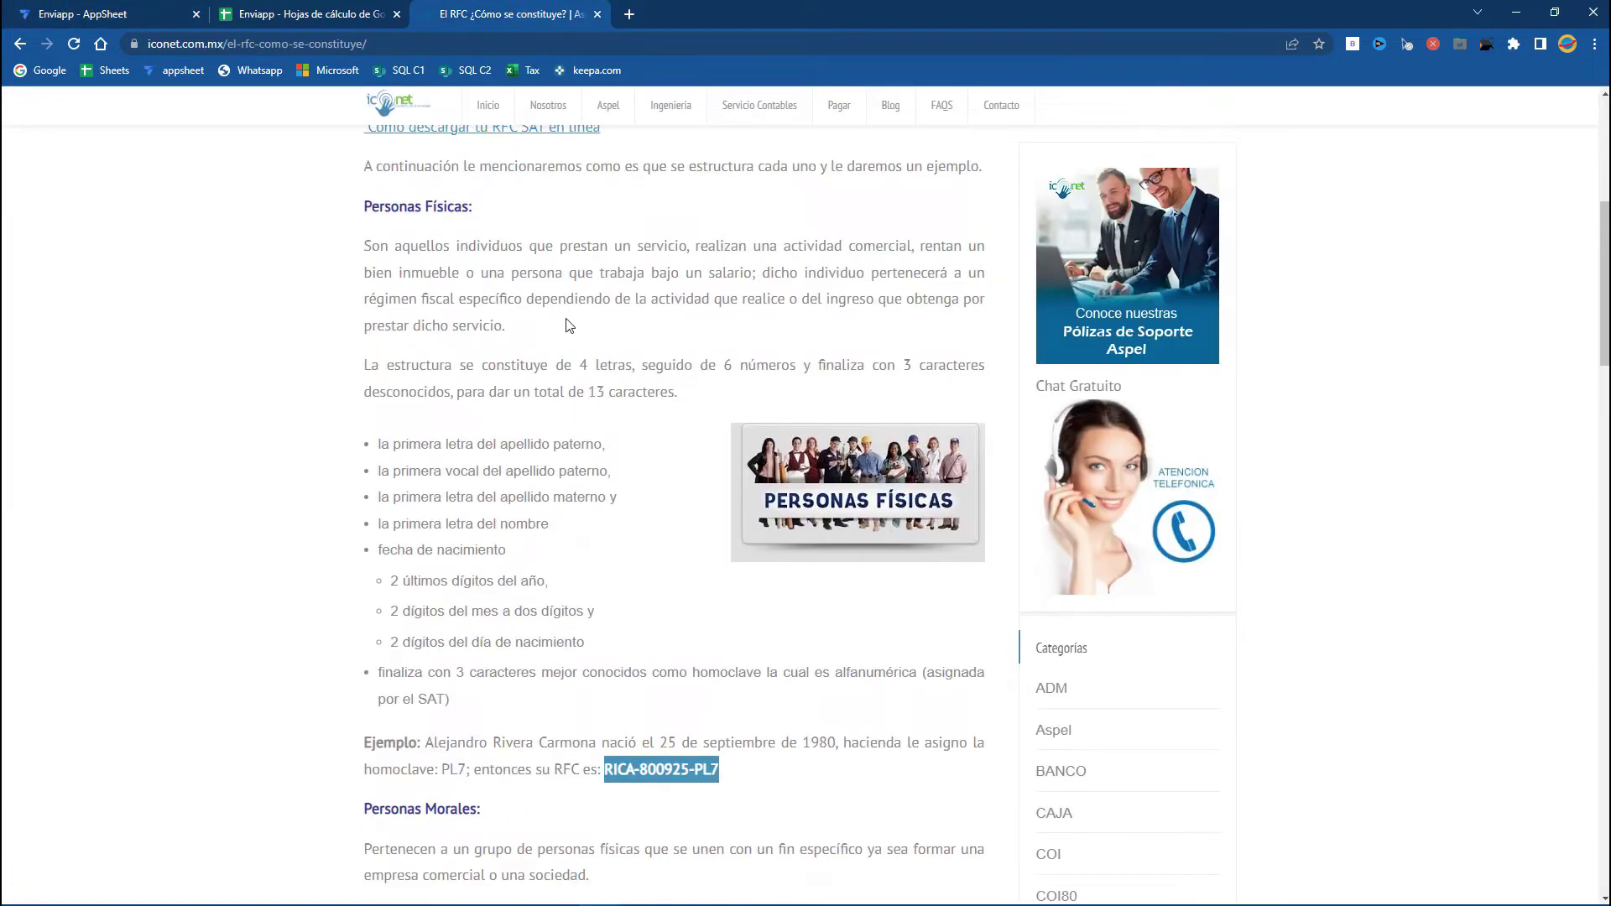
scroll(570, 325, up, 3)
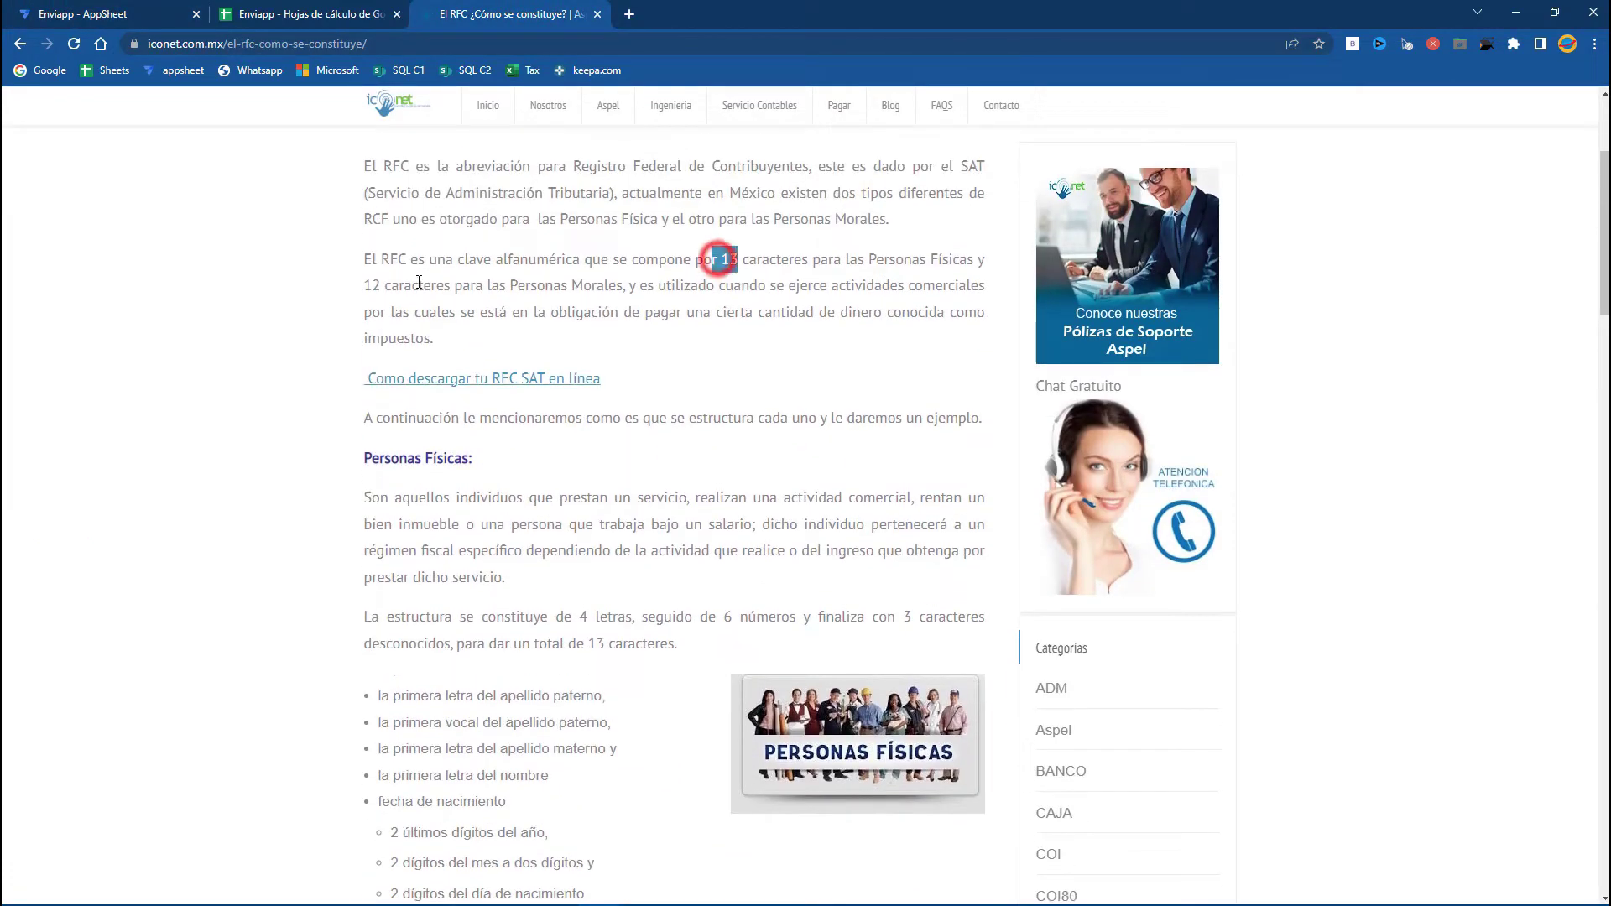
click(82, 14)
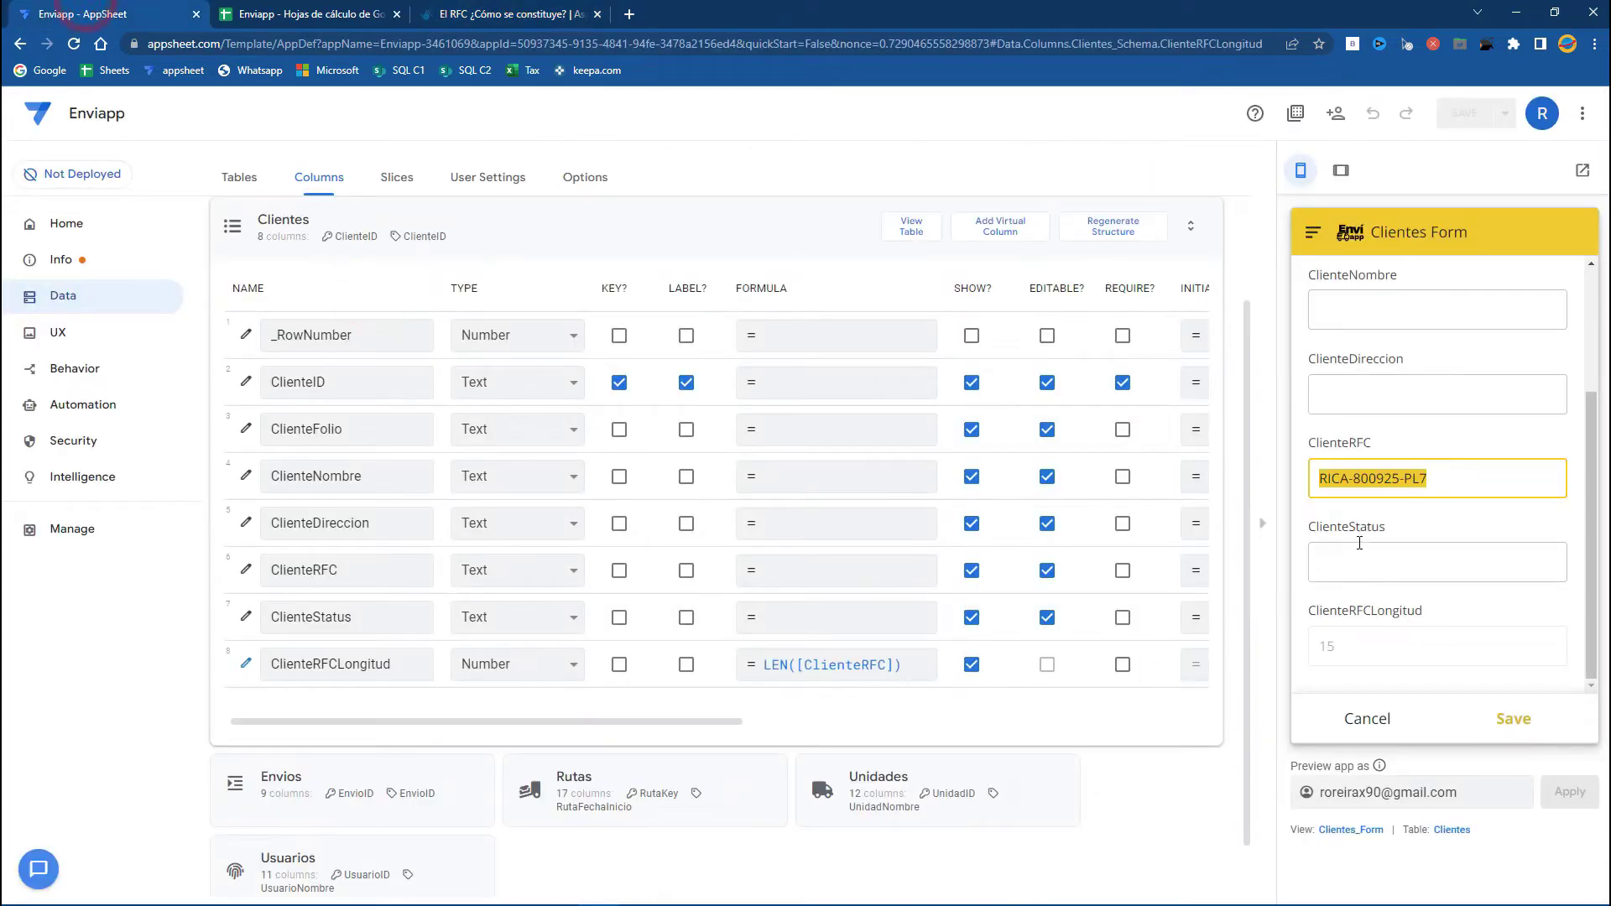
click(1355, 482)
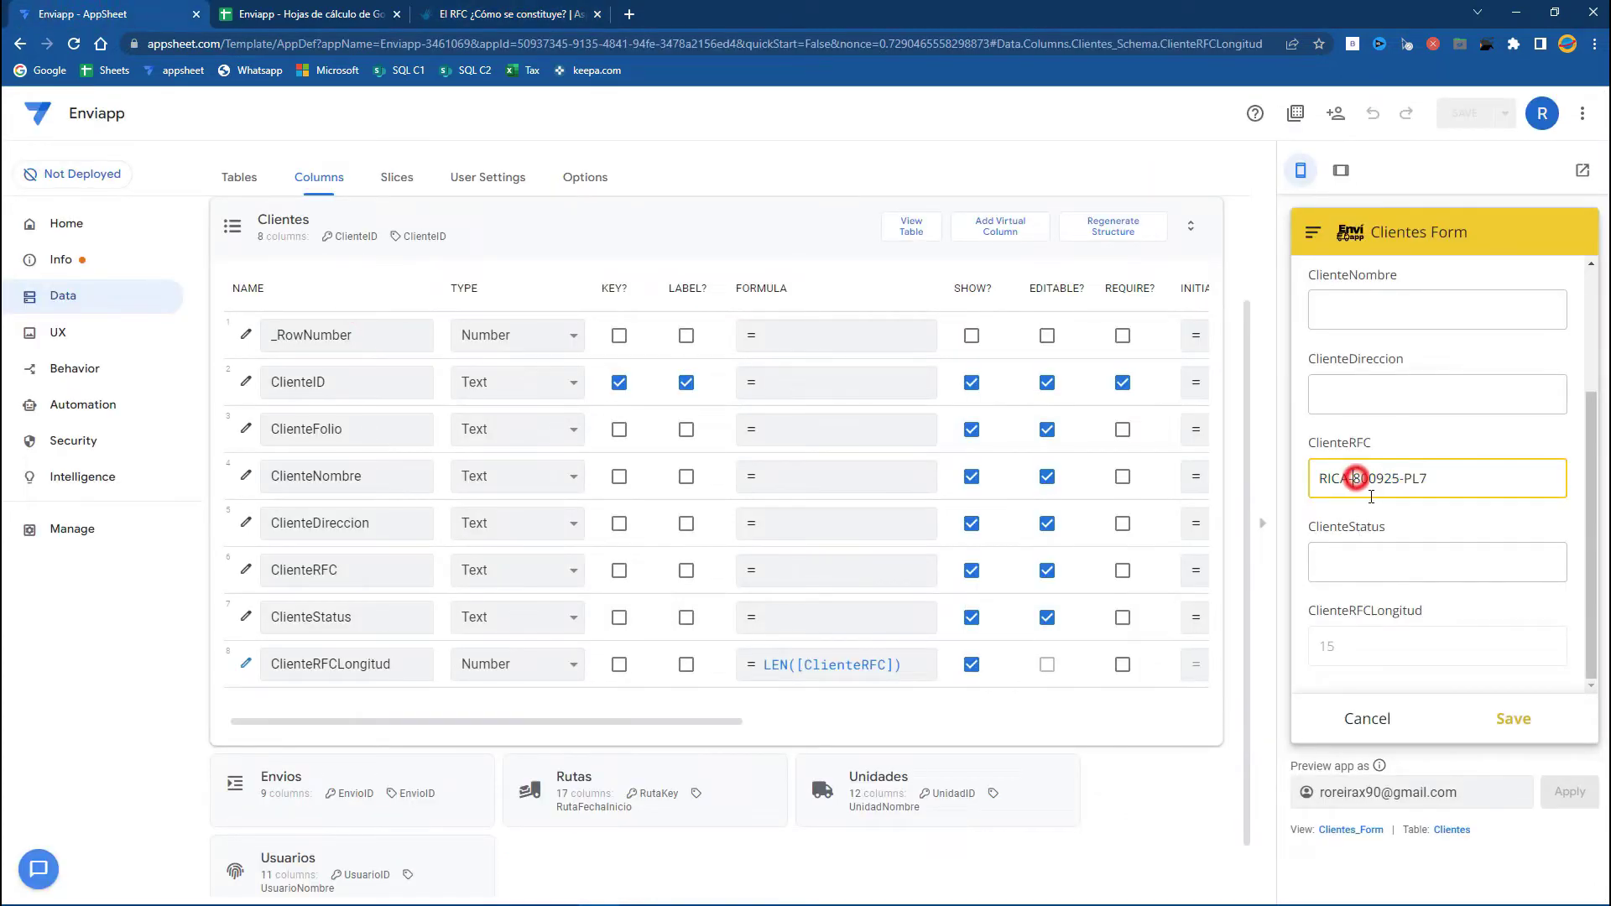
key(BackSpace)
click(1402, 479)
key(BackSpace)
click(1423, 560)
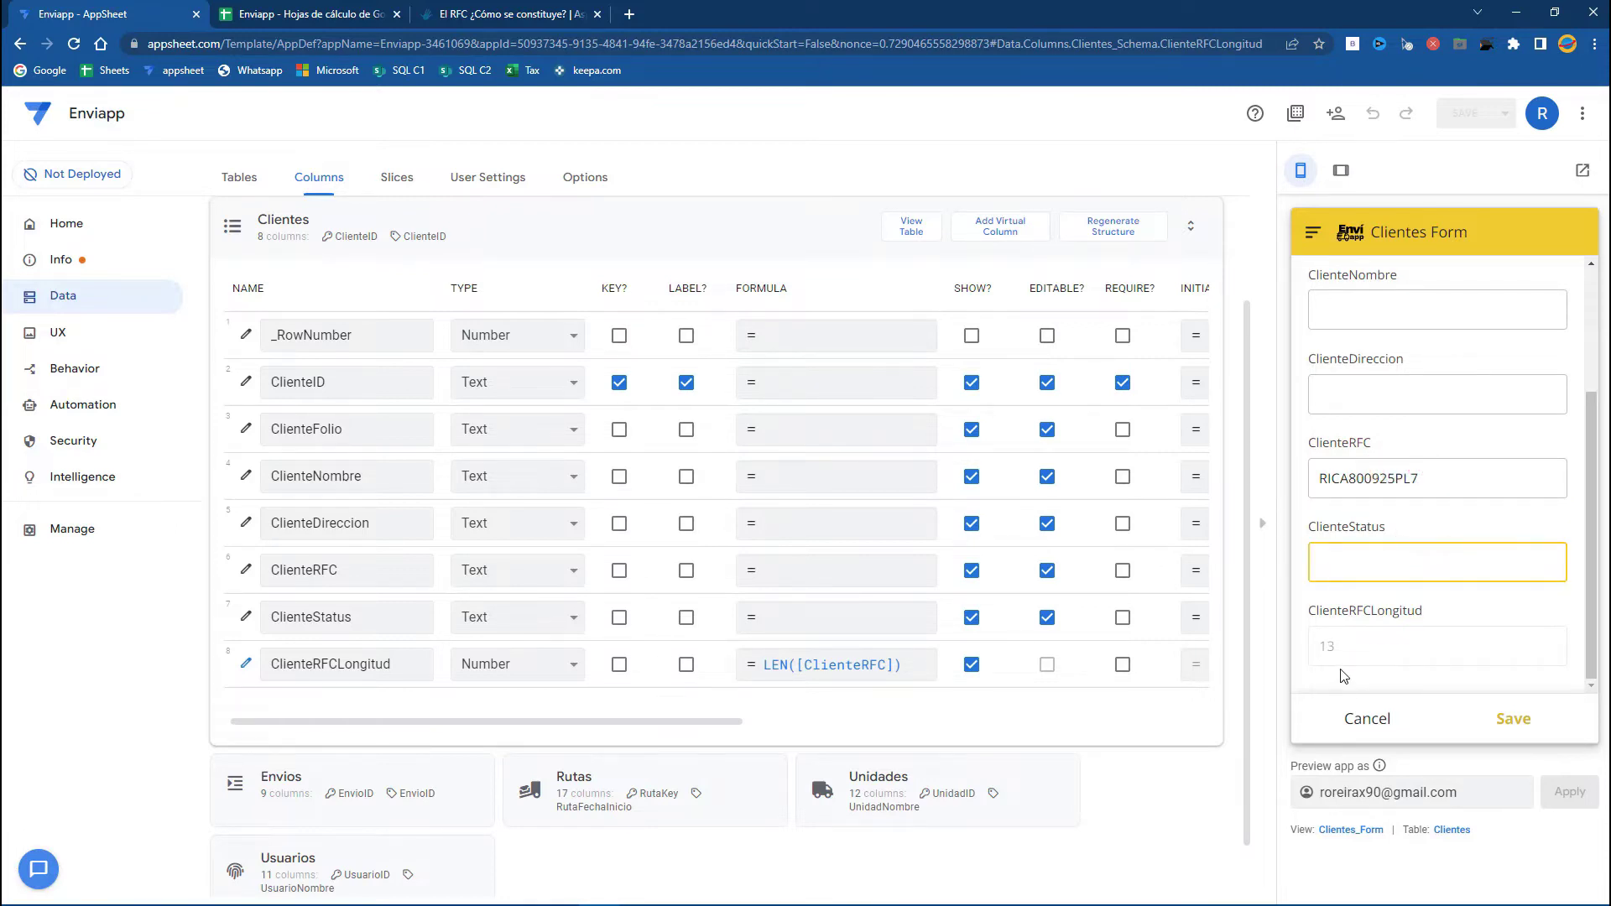
double_click(1385, 485)
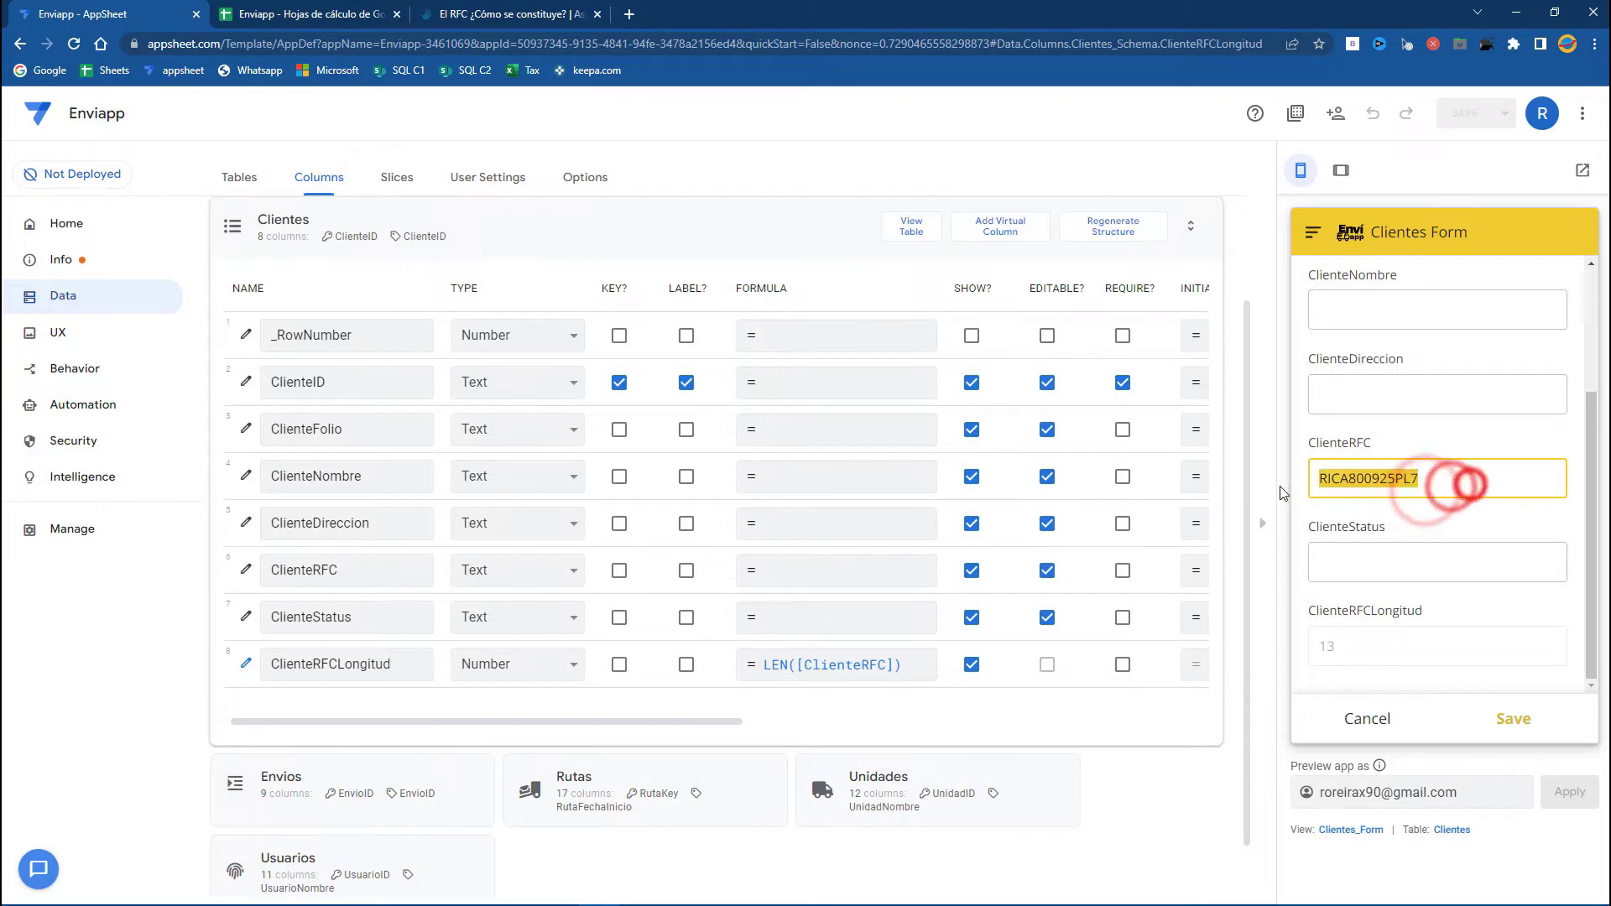
key(ctrl+v)
click(1341, 561)
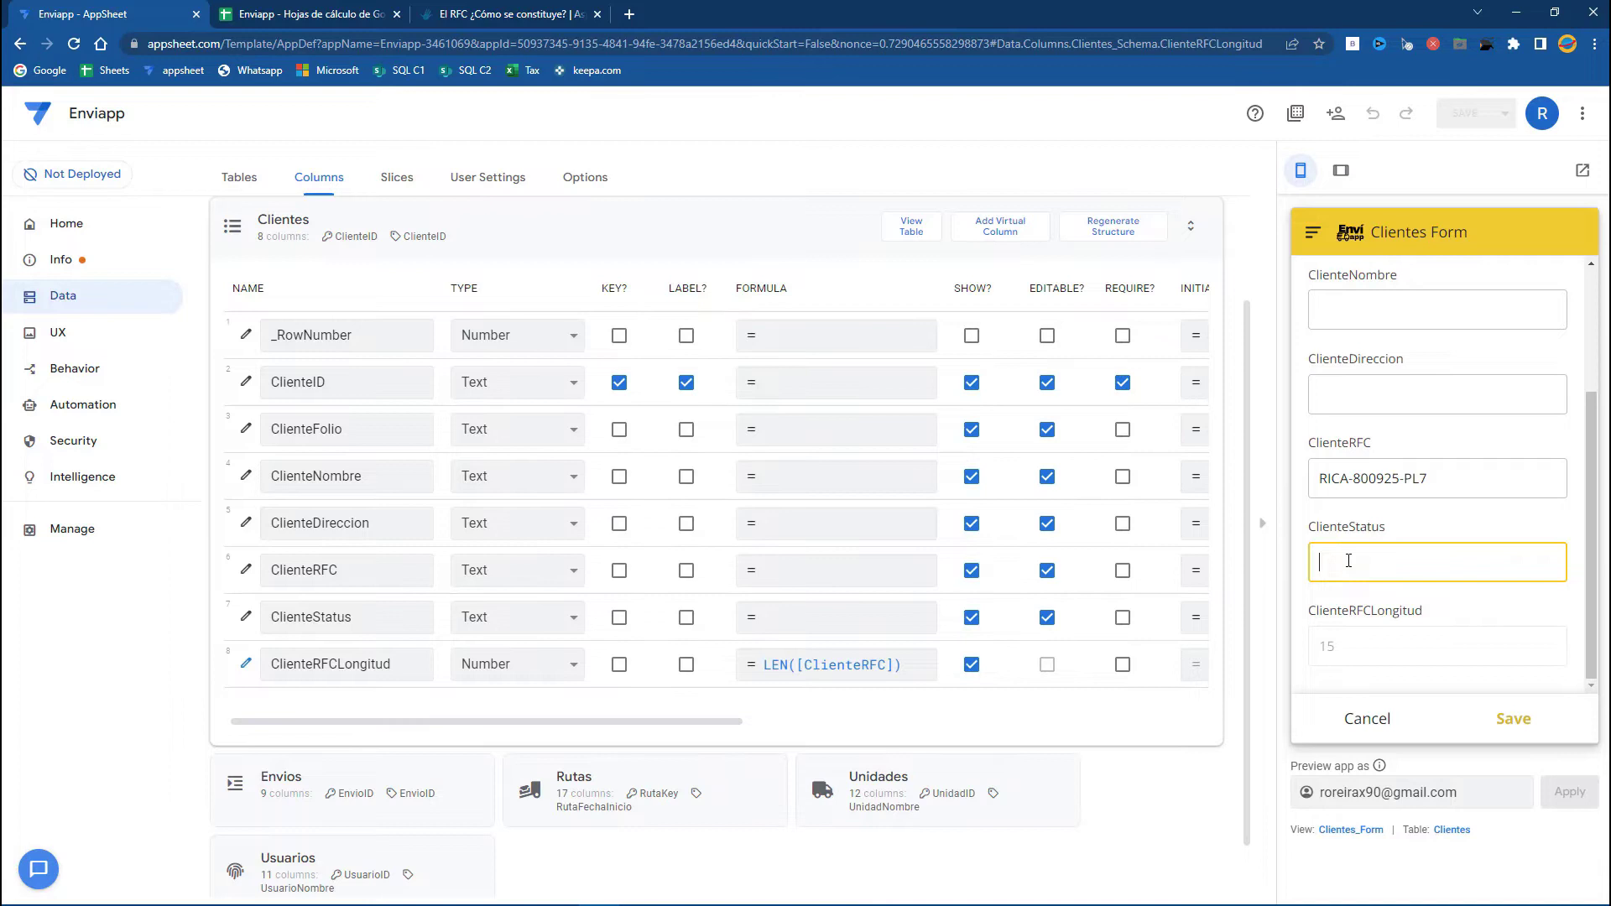
Step: Change the ClienteRFCLongitud formula from LEN([ClienteRFC]) to SUBSTITUTE([ClienteRFC], "-", "")
click(884, 666)
click(606, 239)
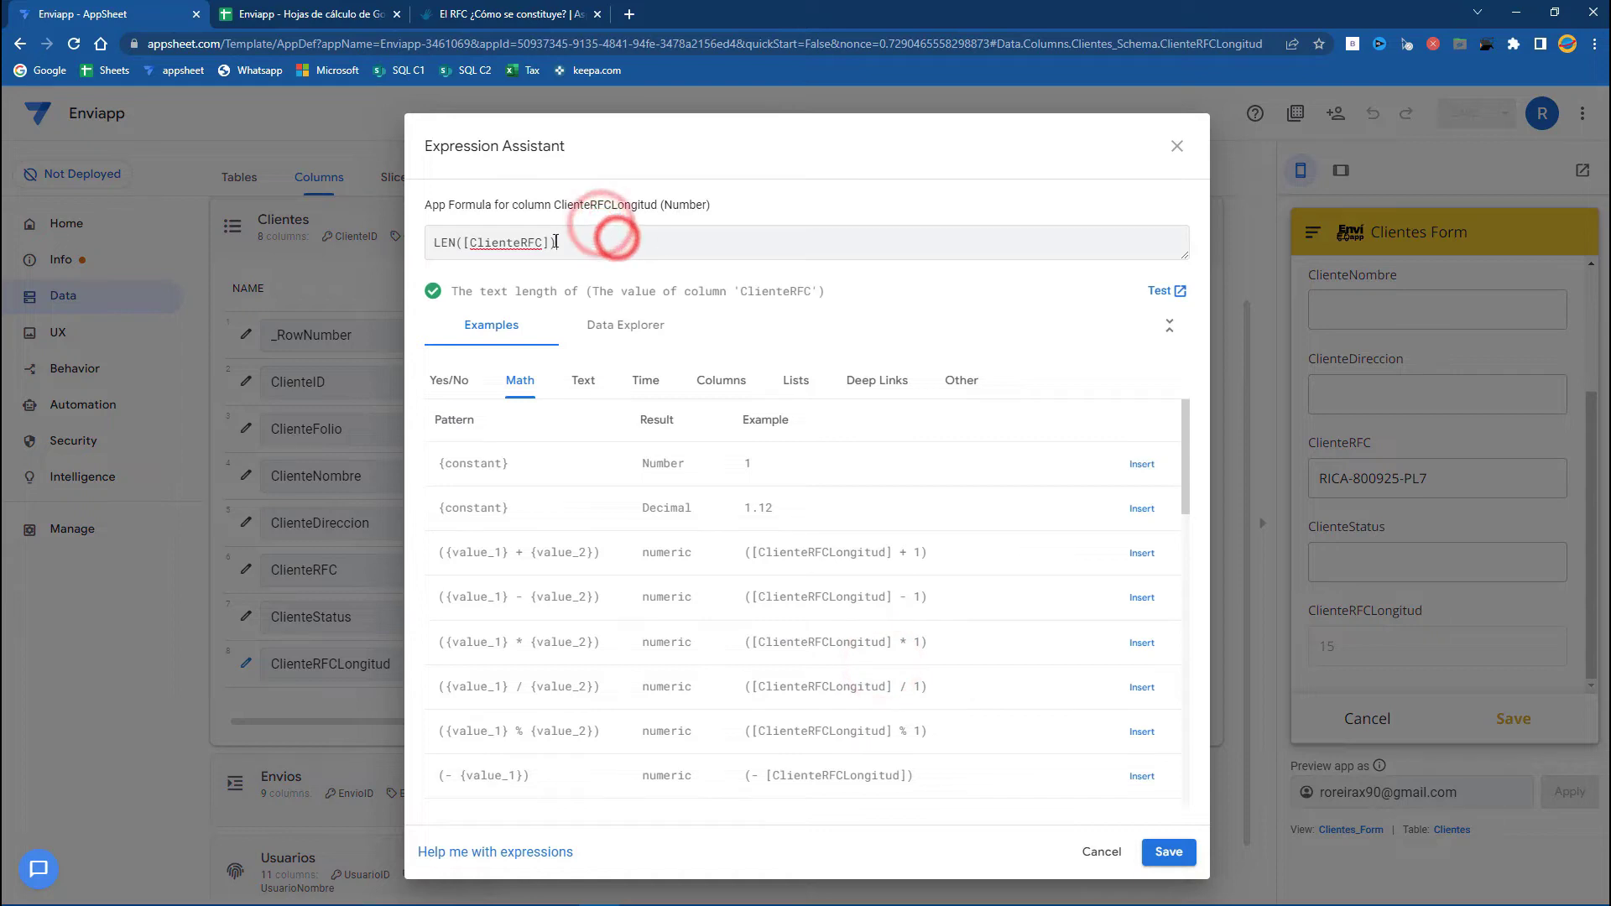
click(448, 243)
double_click(444, 244)
text(SUBSTITUTE)
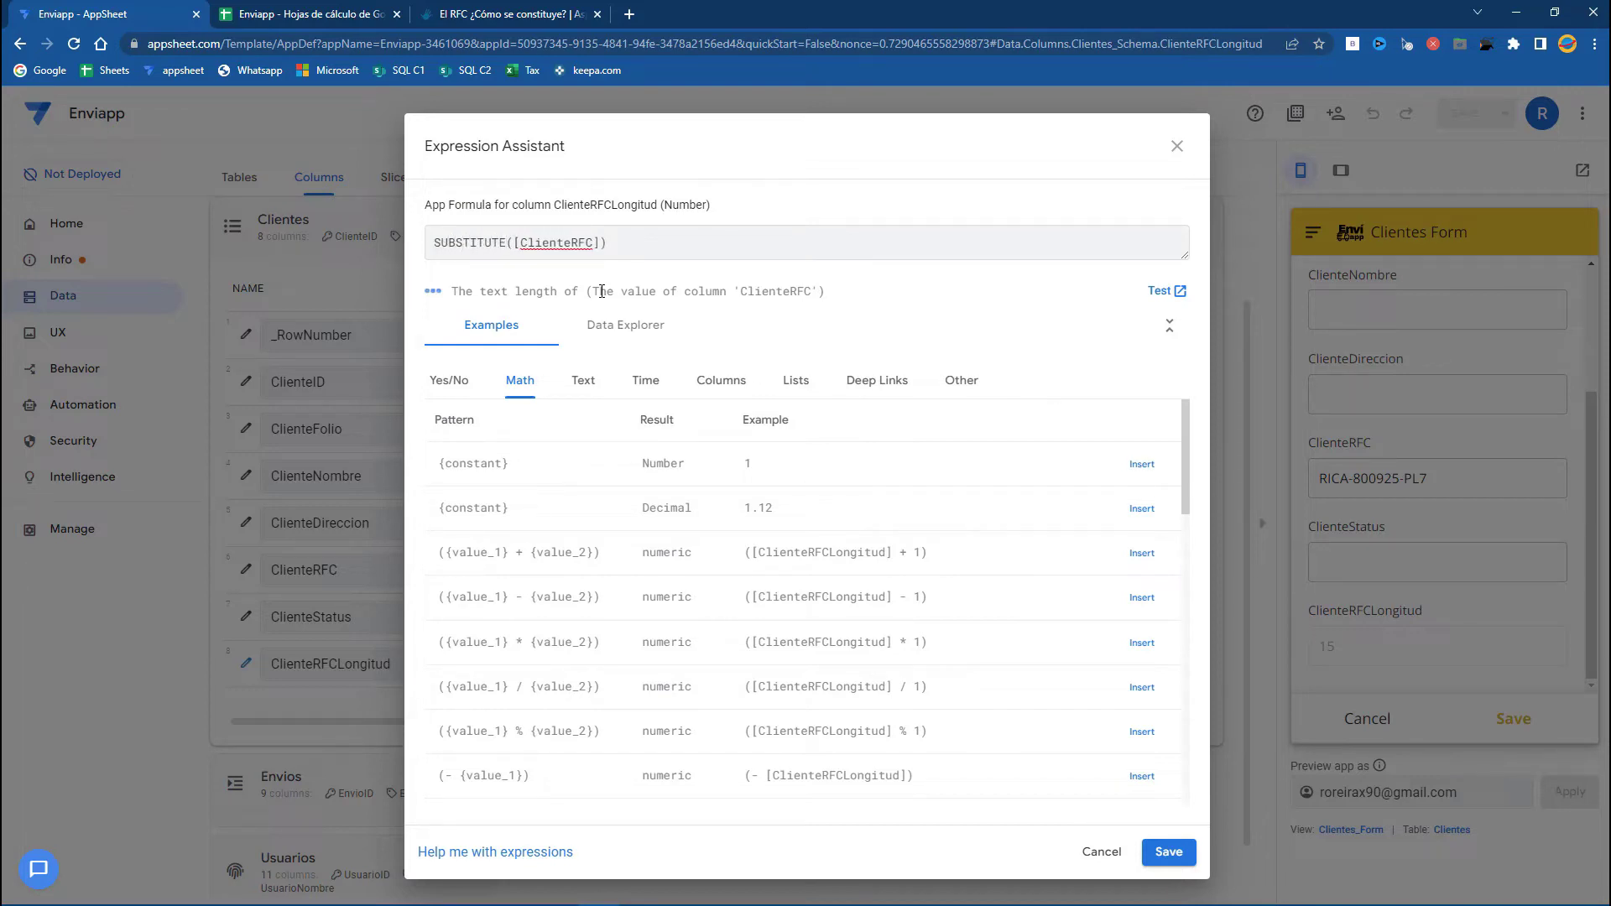
click(601, 243)
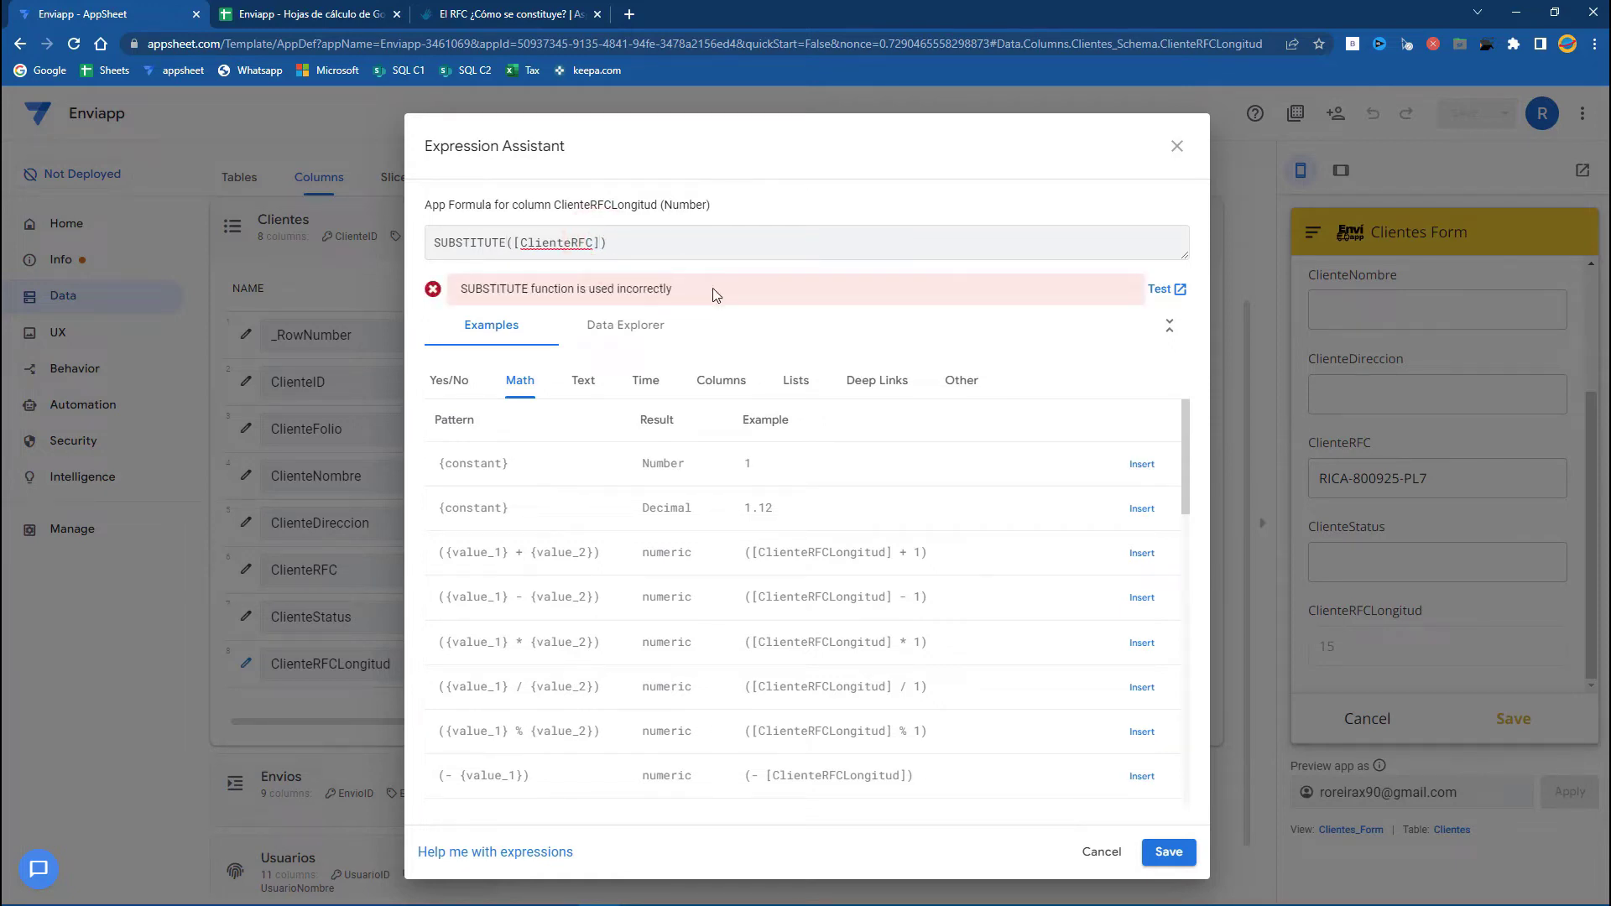
text(, )
text("-)
text(", "")
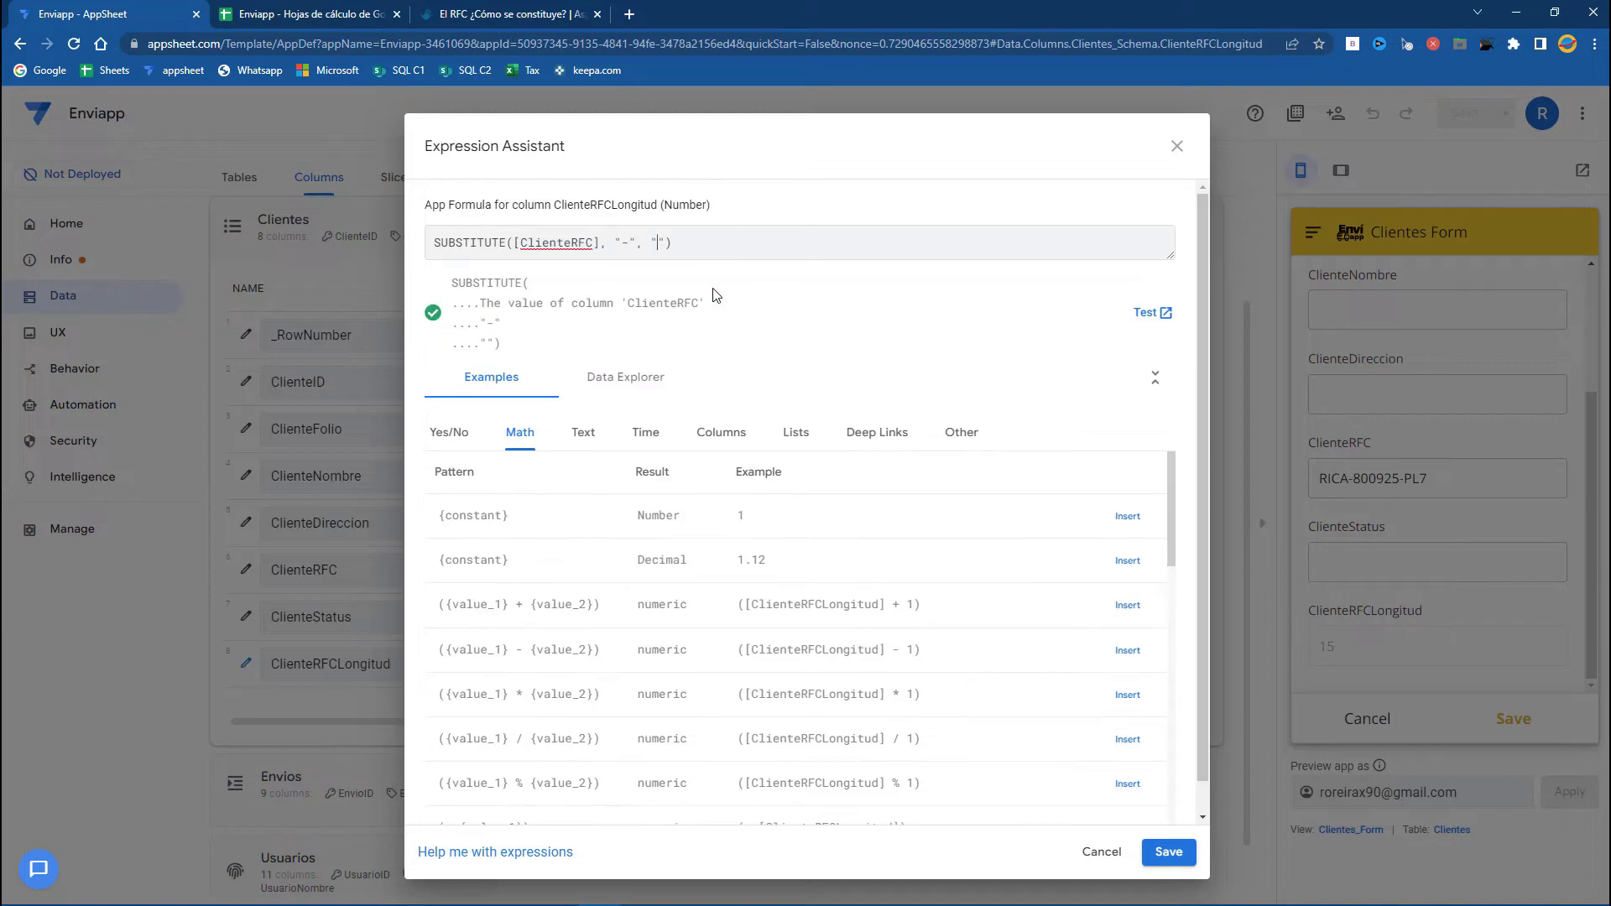
click(1166, 852)
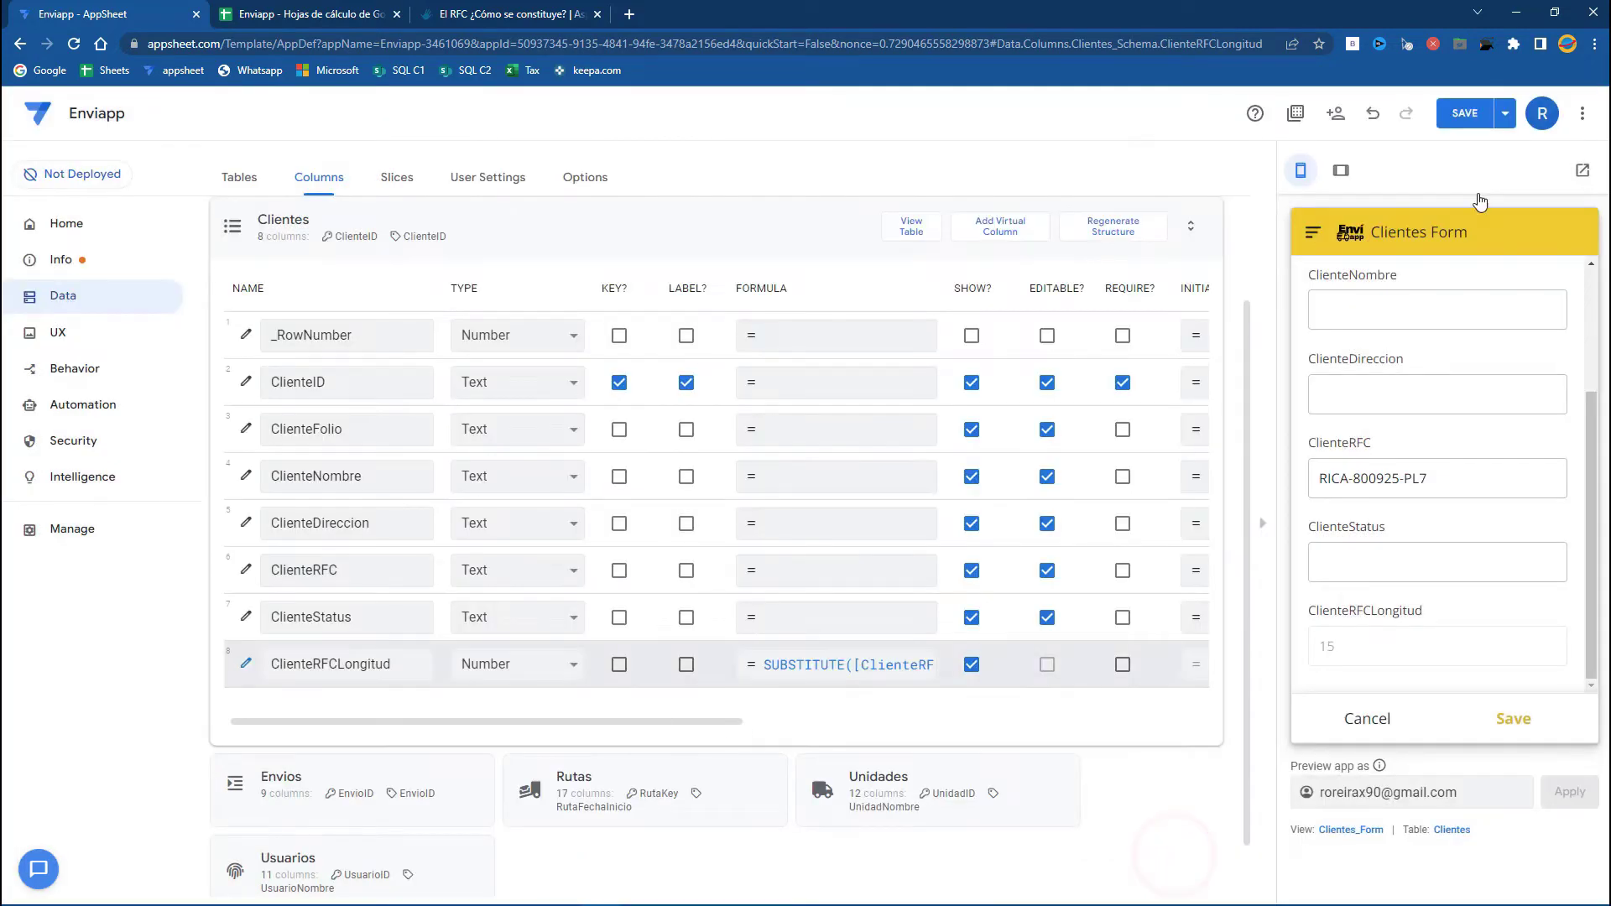
Step: Save the app and change ClienteRFCLongitud's type to Text, saving again
click(1466, 112)
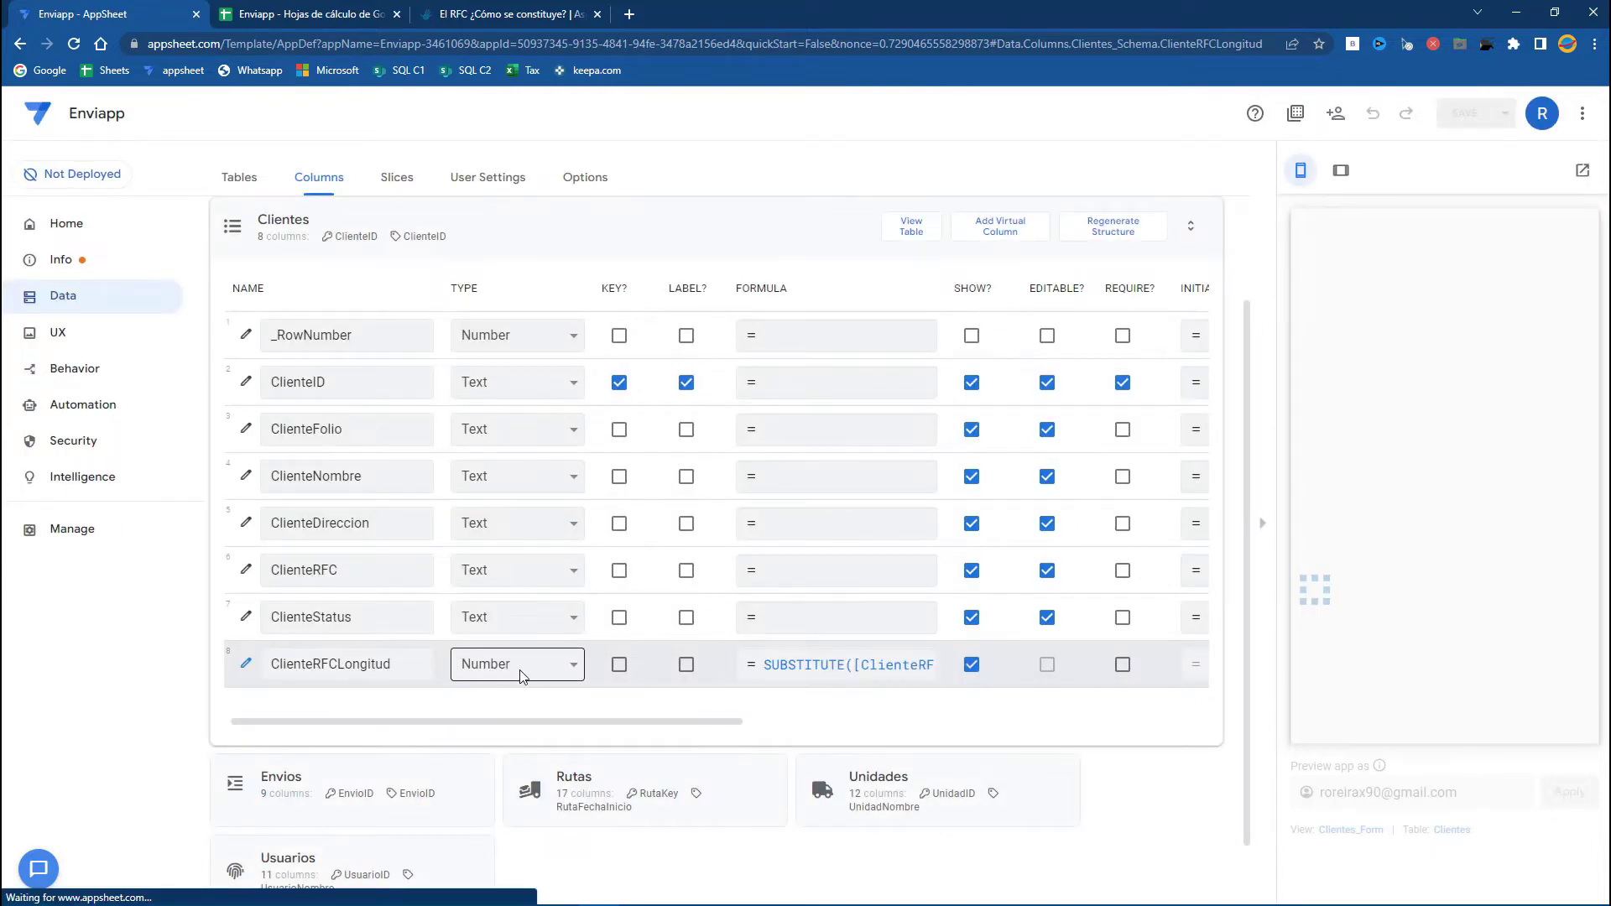
click(518, 670)
click(518, 670)
click(518, 669)
key(t)
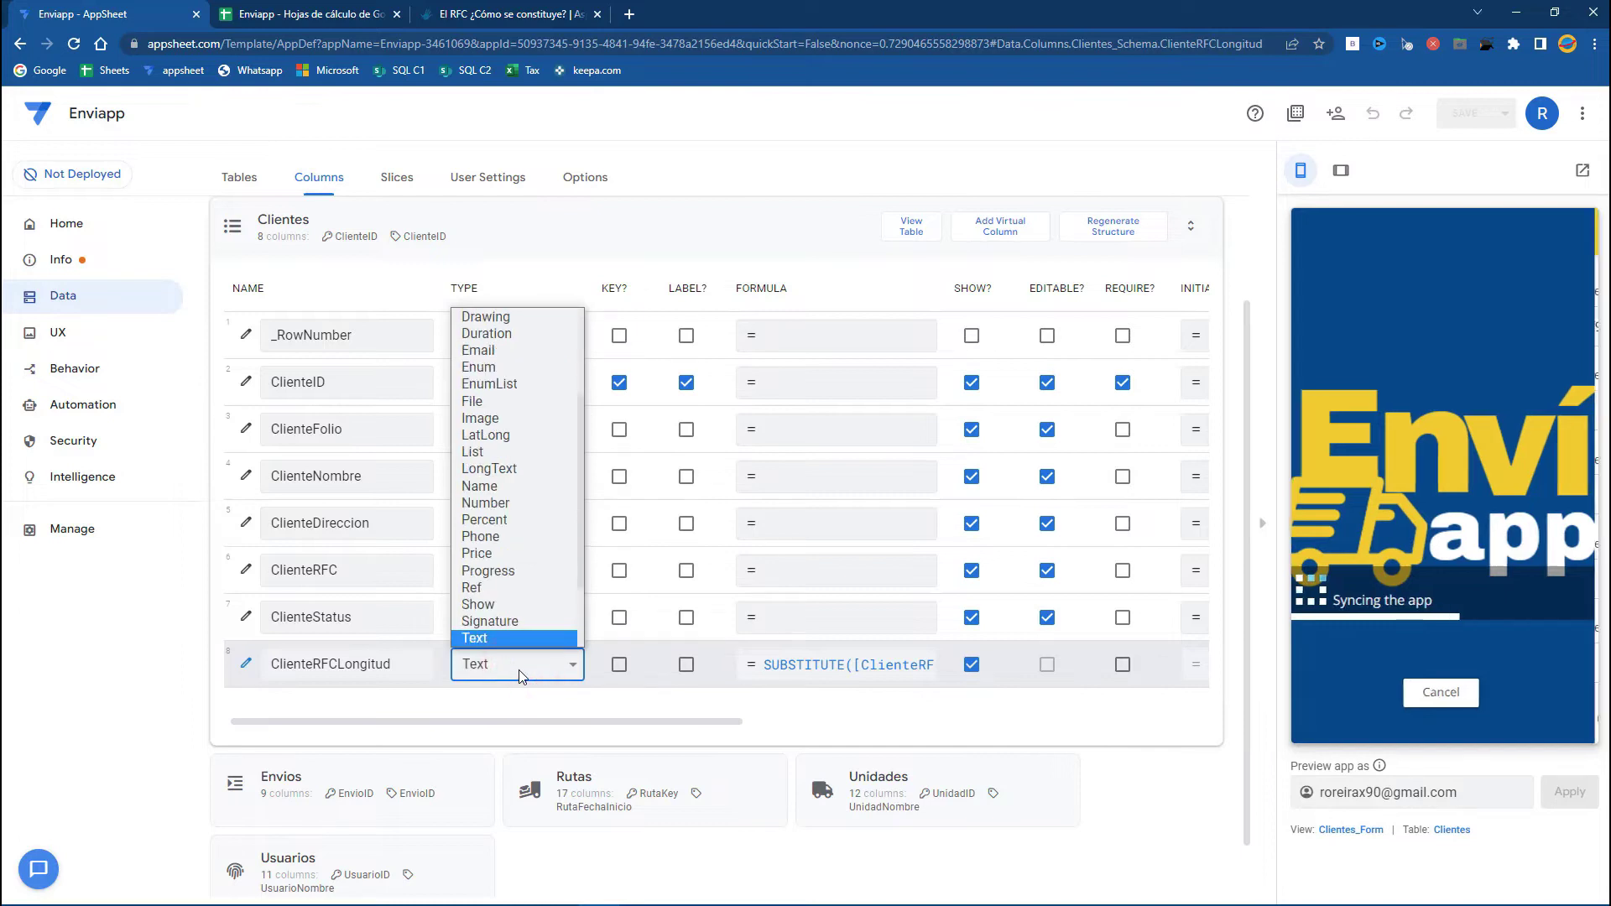
key(Return)
click(1493, 113)
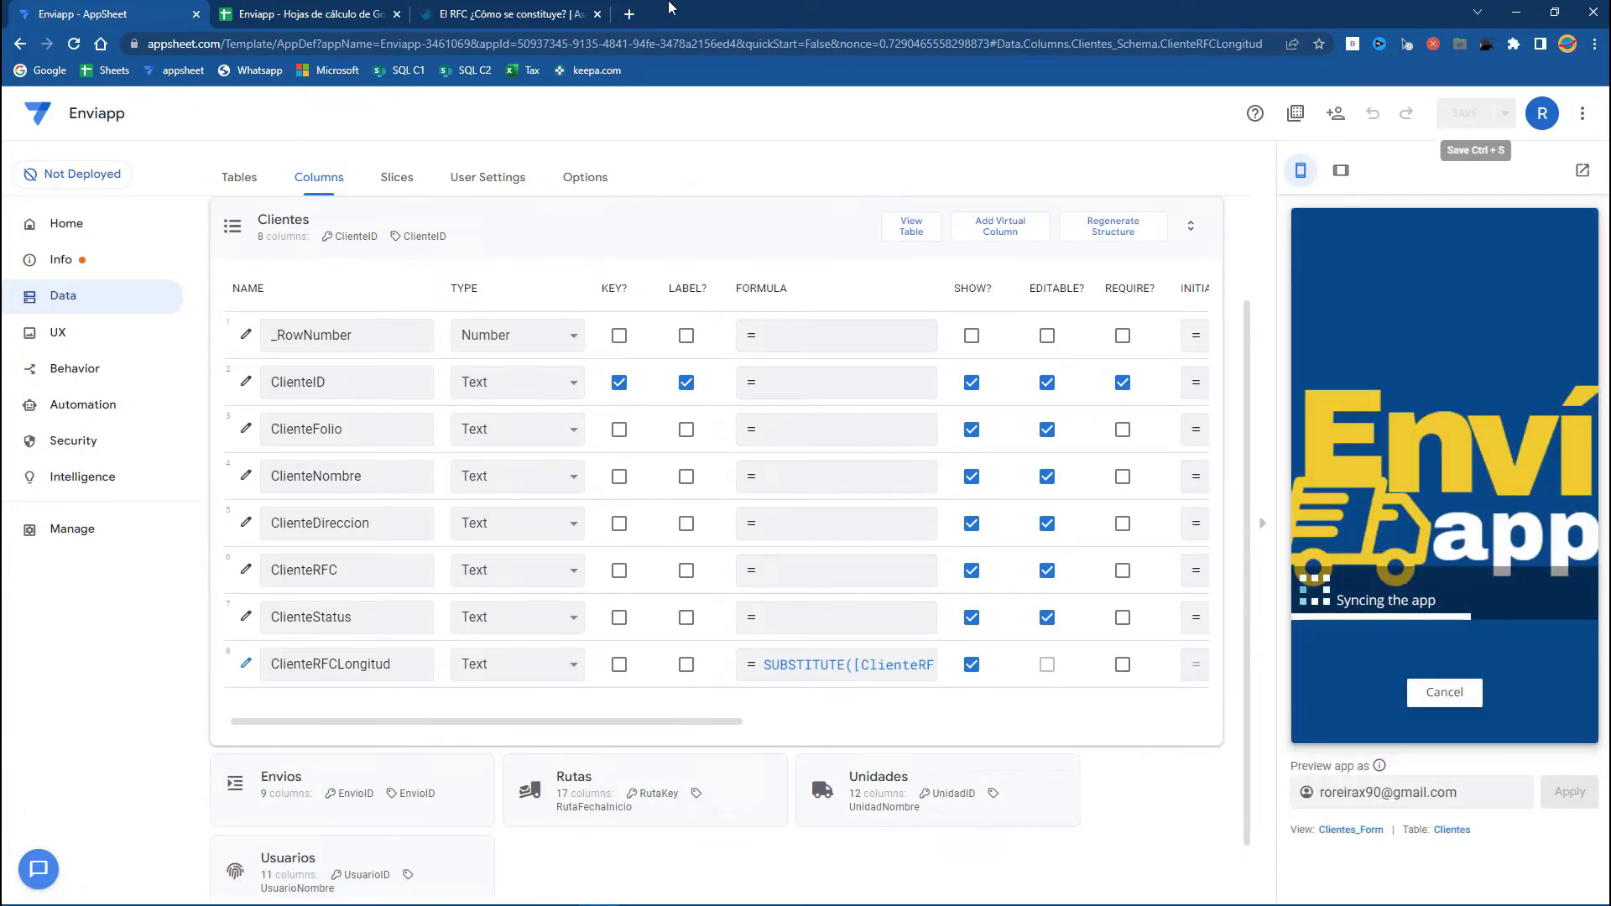
Step: Paste the article's example RFC into ClienteRFC, then open ClienteRFCLongitud's formula
click(505, 13)
scroll(720, 598, down, 4)
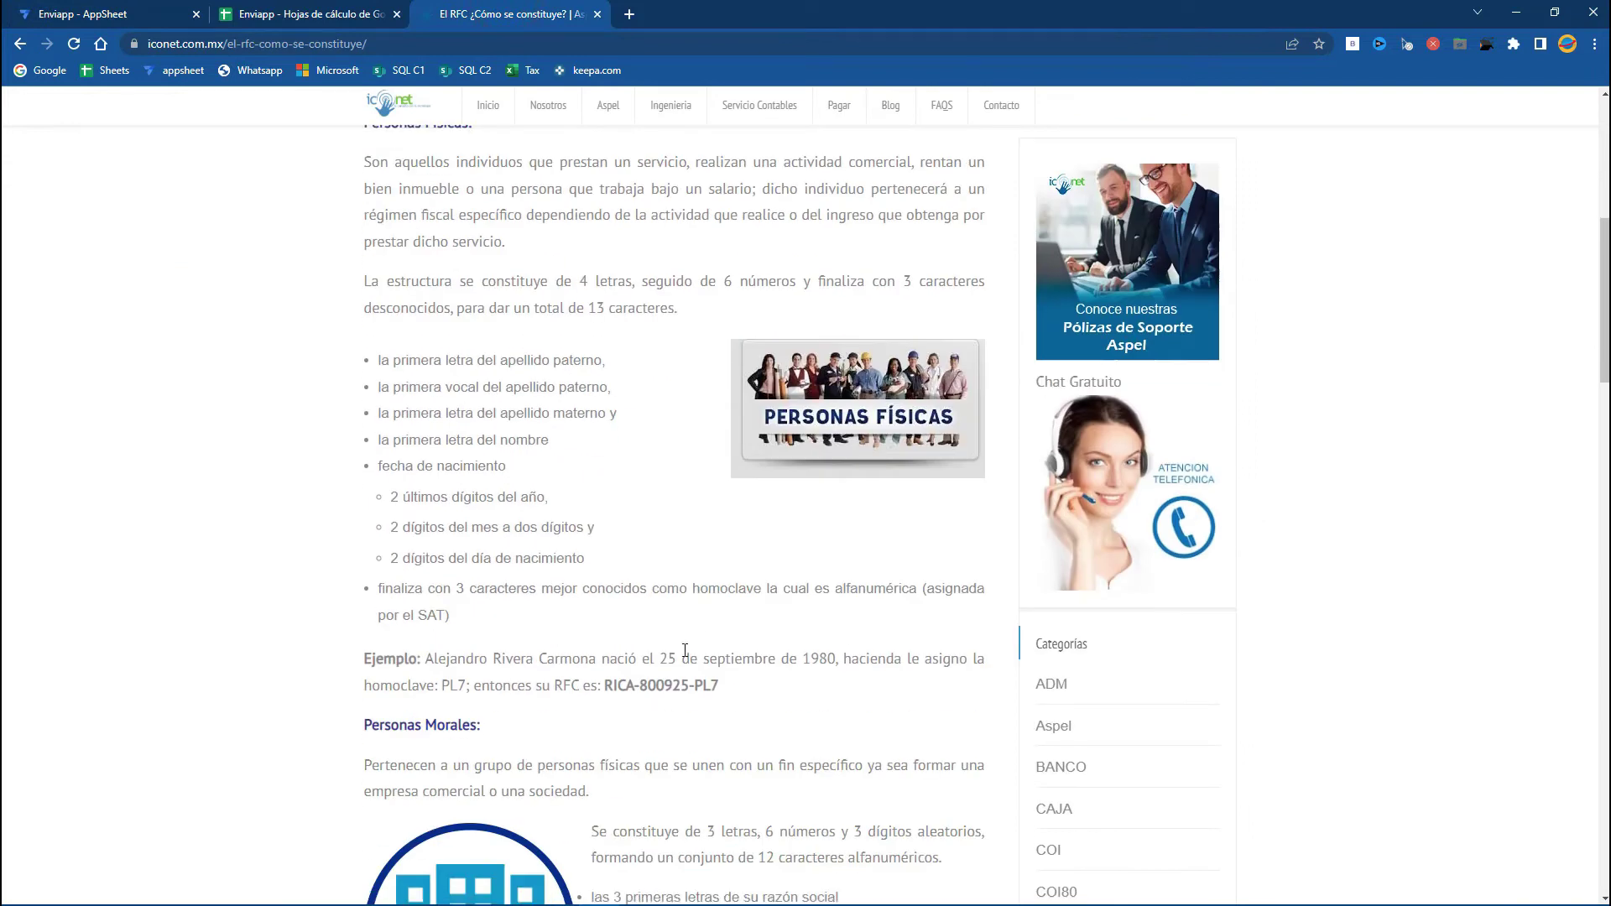
double_click(610, 687)
key(ctrl+c)
key(ctrl+1)
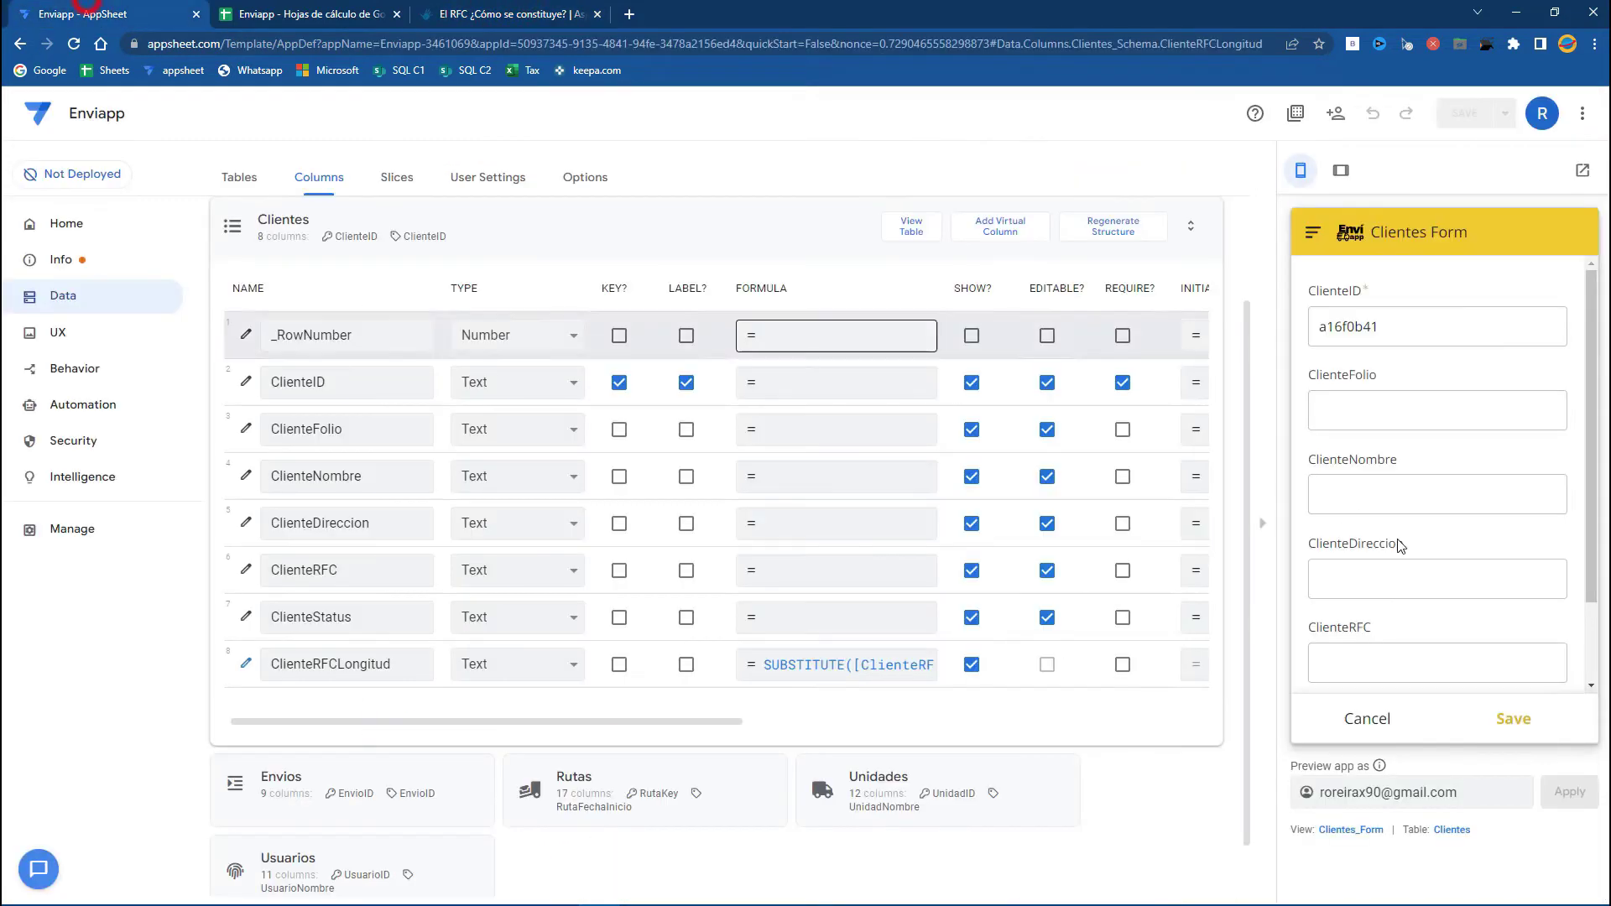
click(1373, 583)
key(ctrl+v)
click(1412, 659)
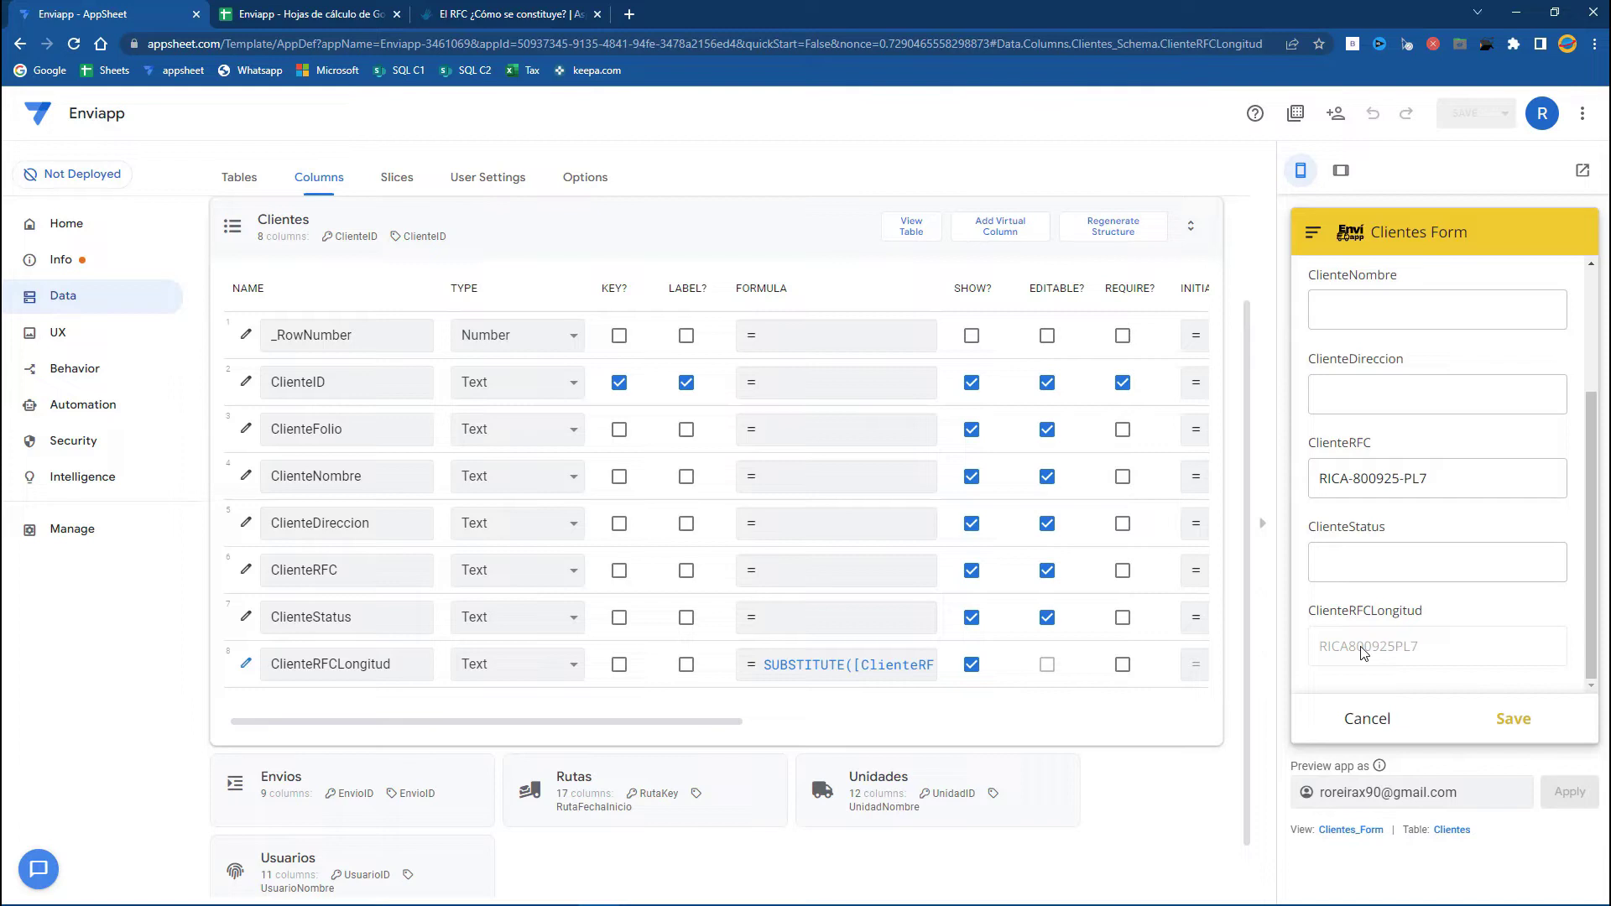
click(820, 666)
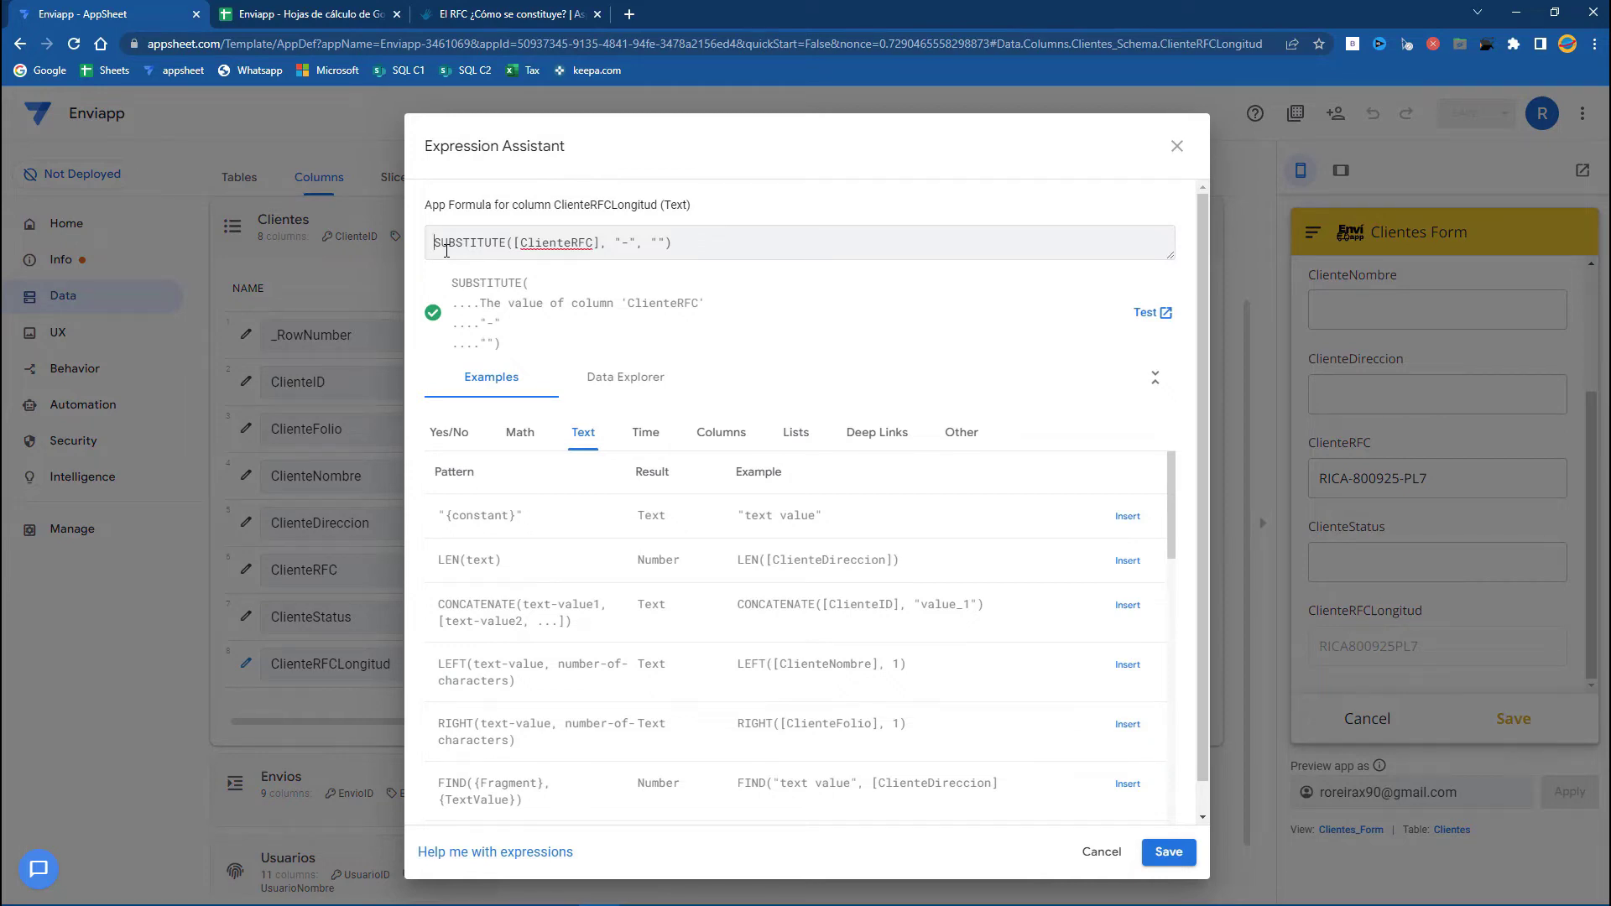
Step: Wrap the formula as LEN(SUBSTITUTE([ClienteRFC], "-", "")) and apply it
triple_click(711, 242)
click(438, 241)
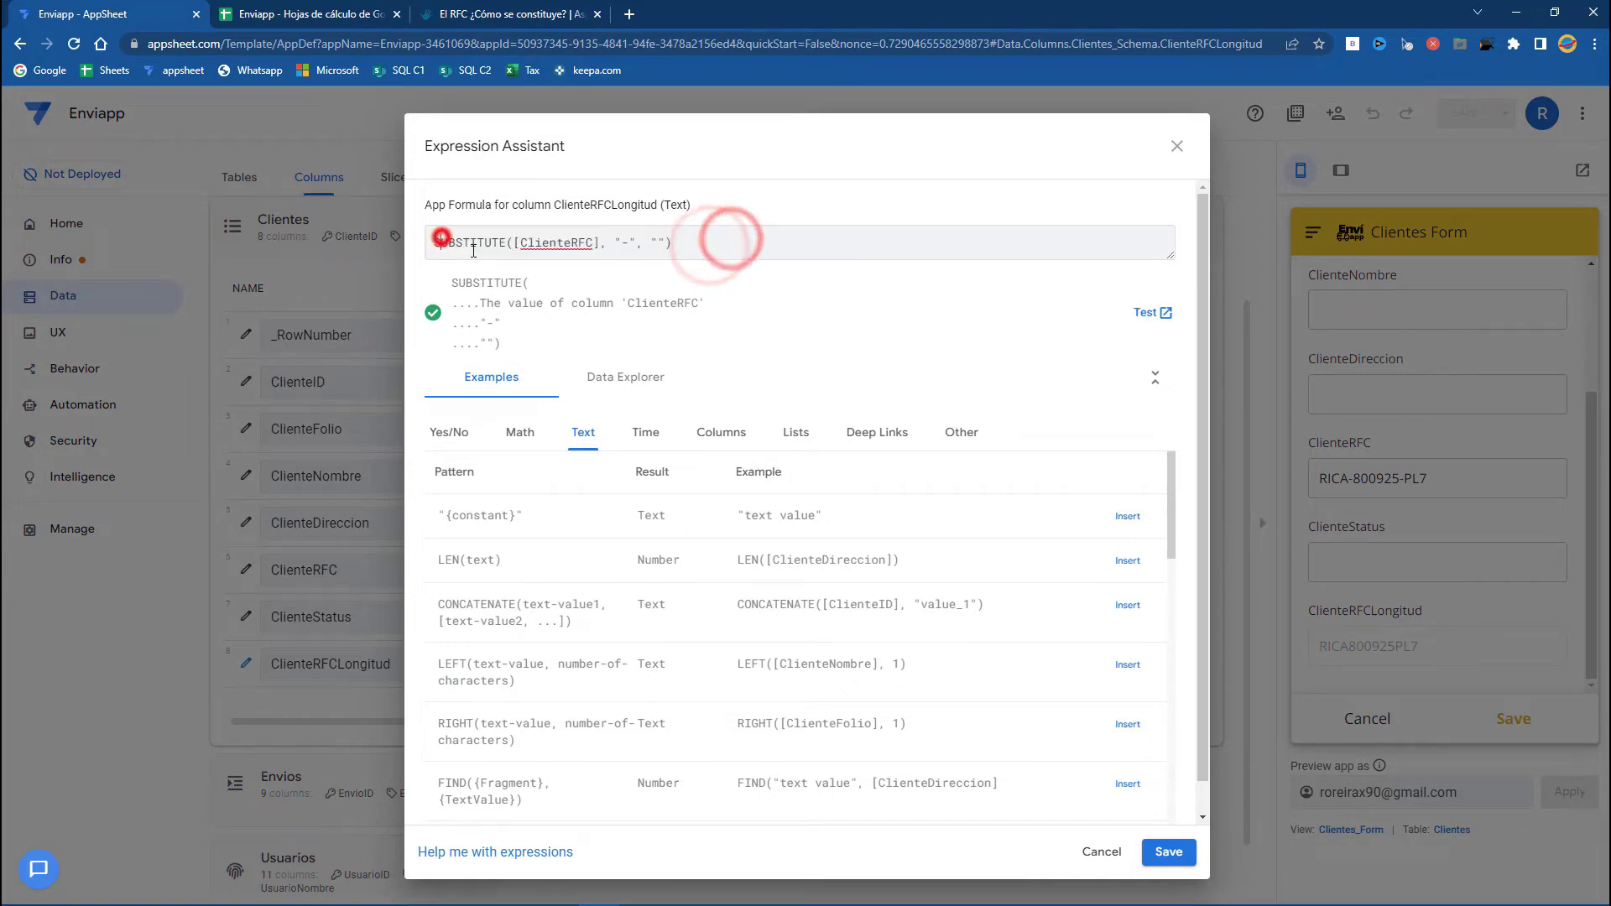
text(LEN()
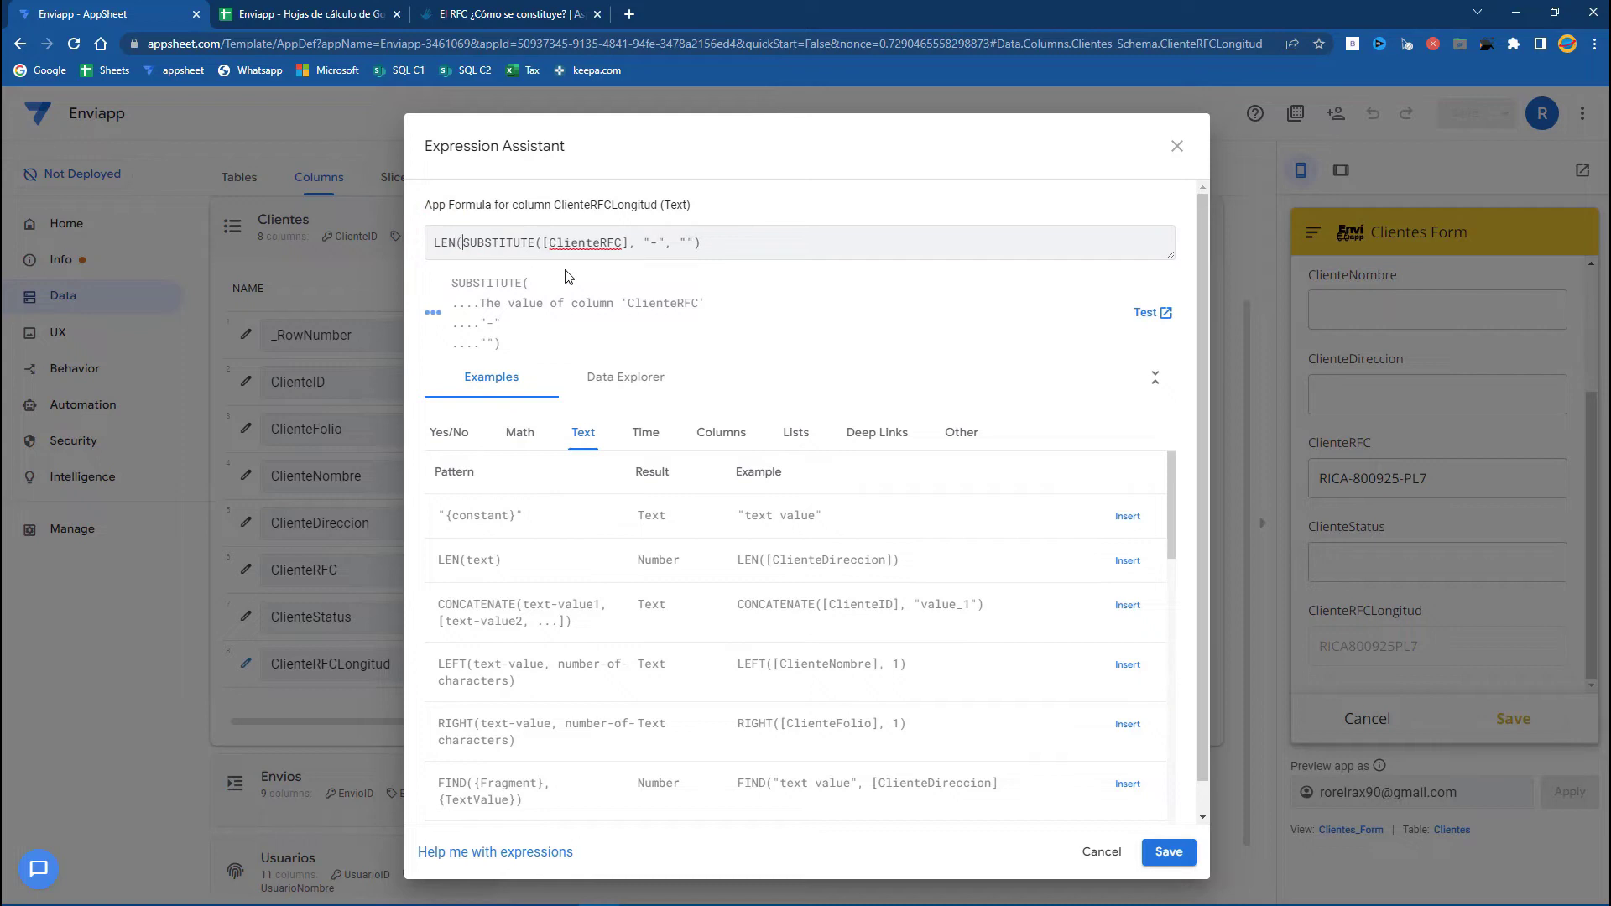
click(757, 245)
text())
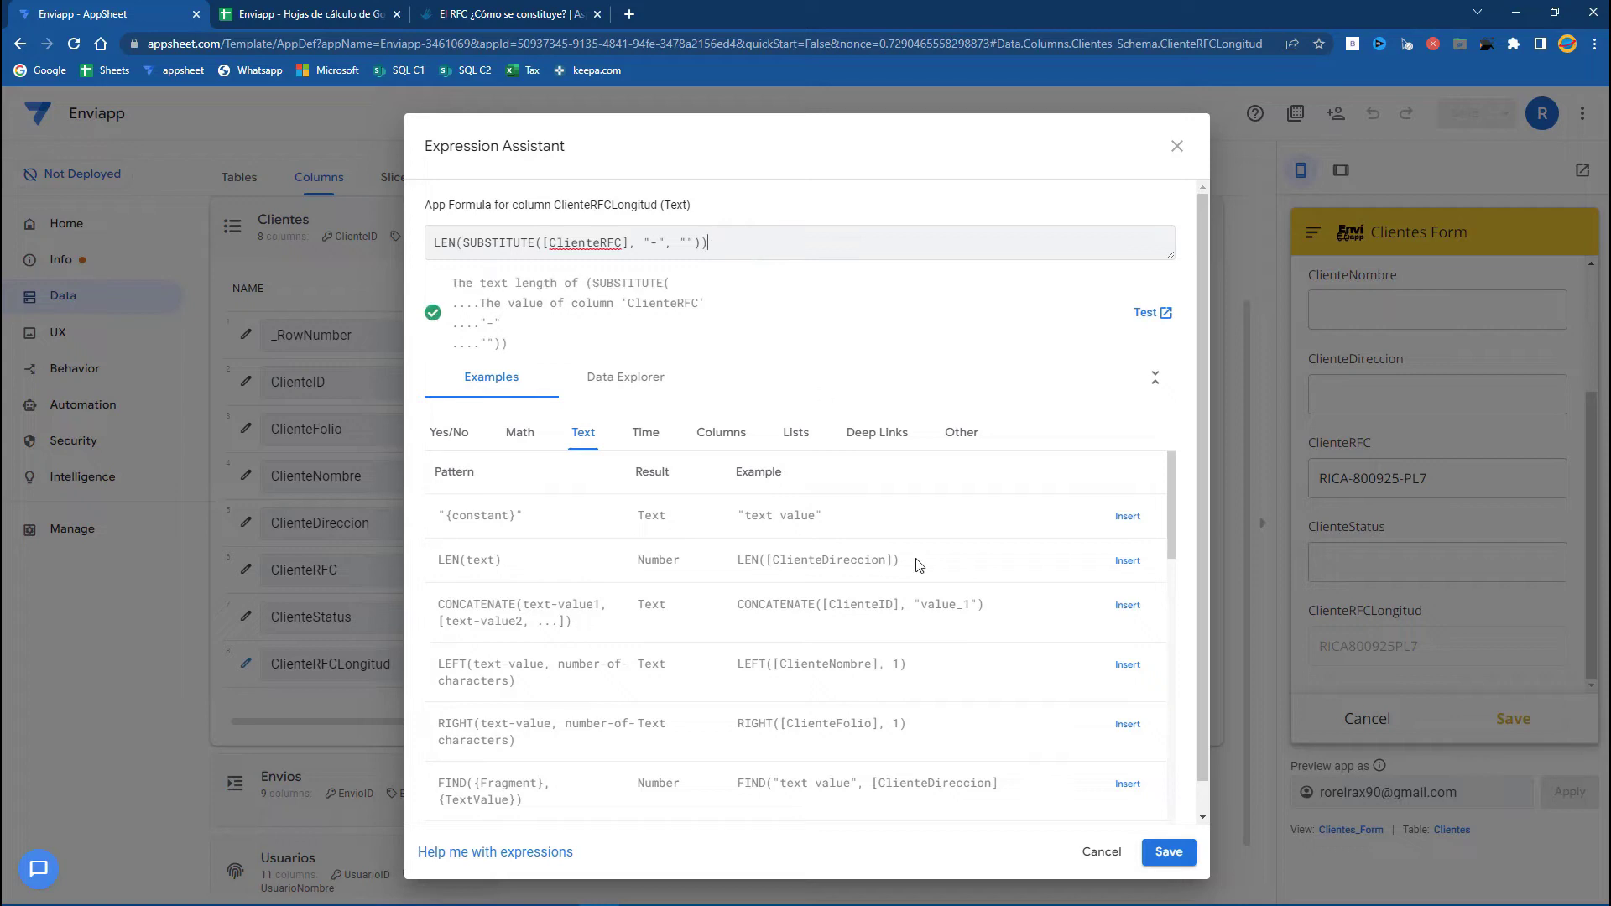
click(1168, 853)
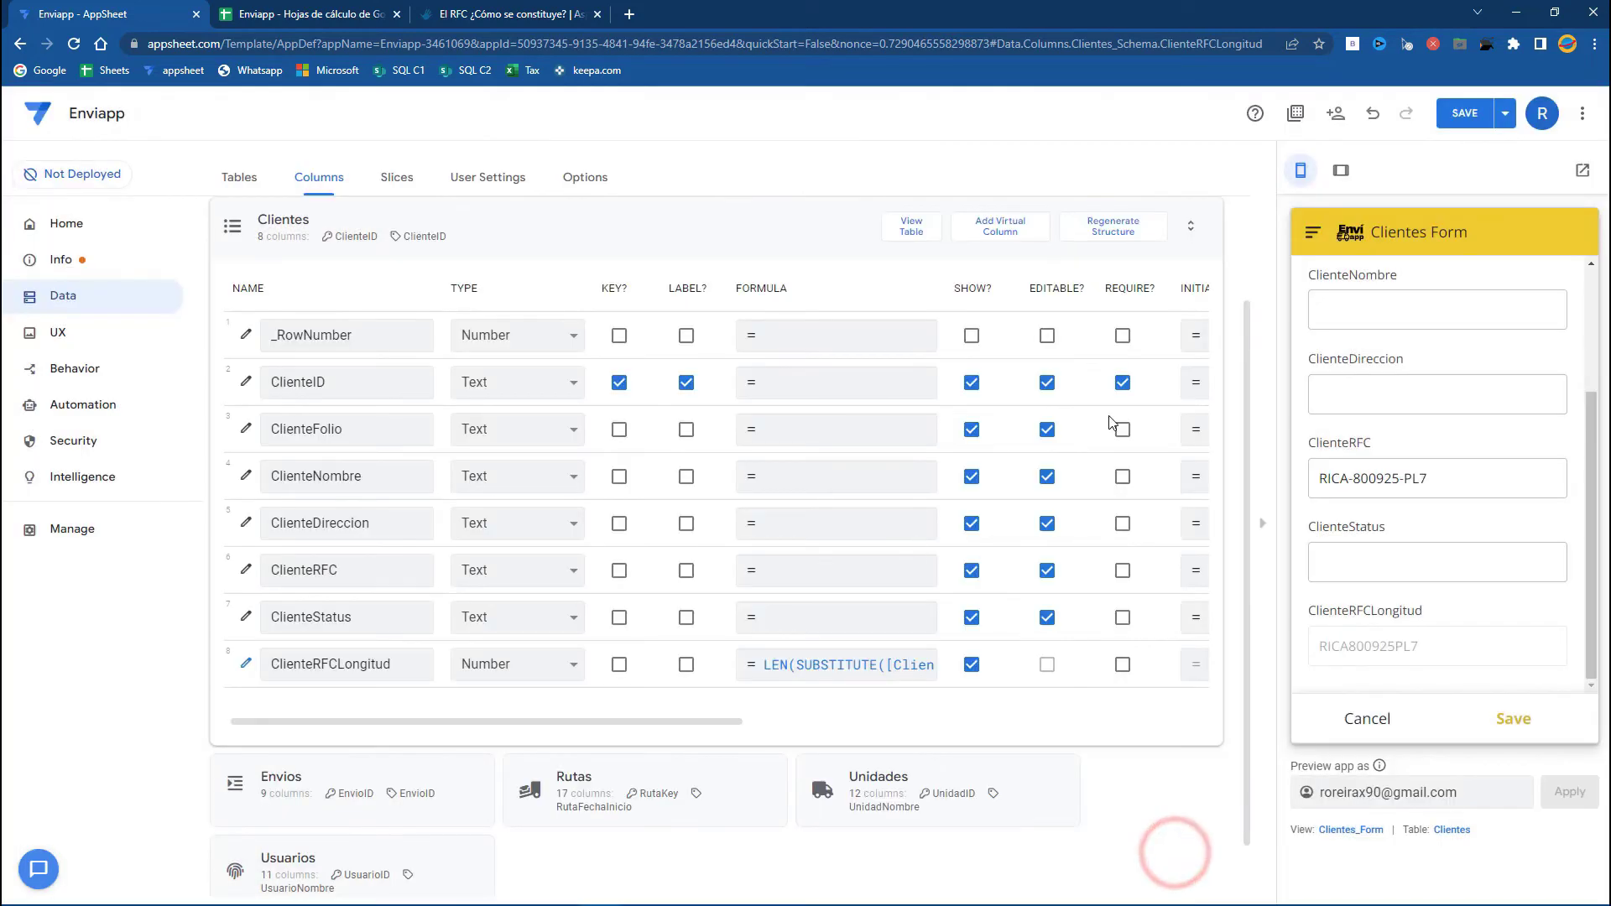
click(1465, 112)
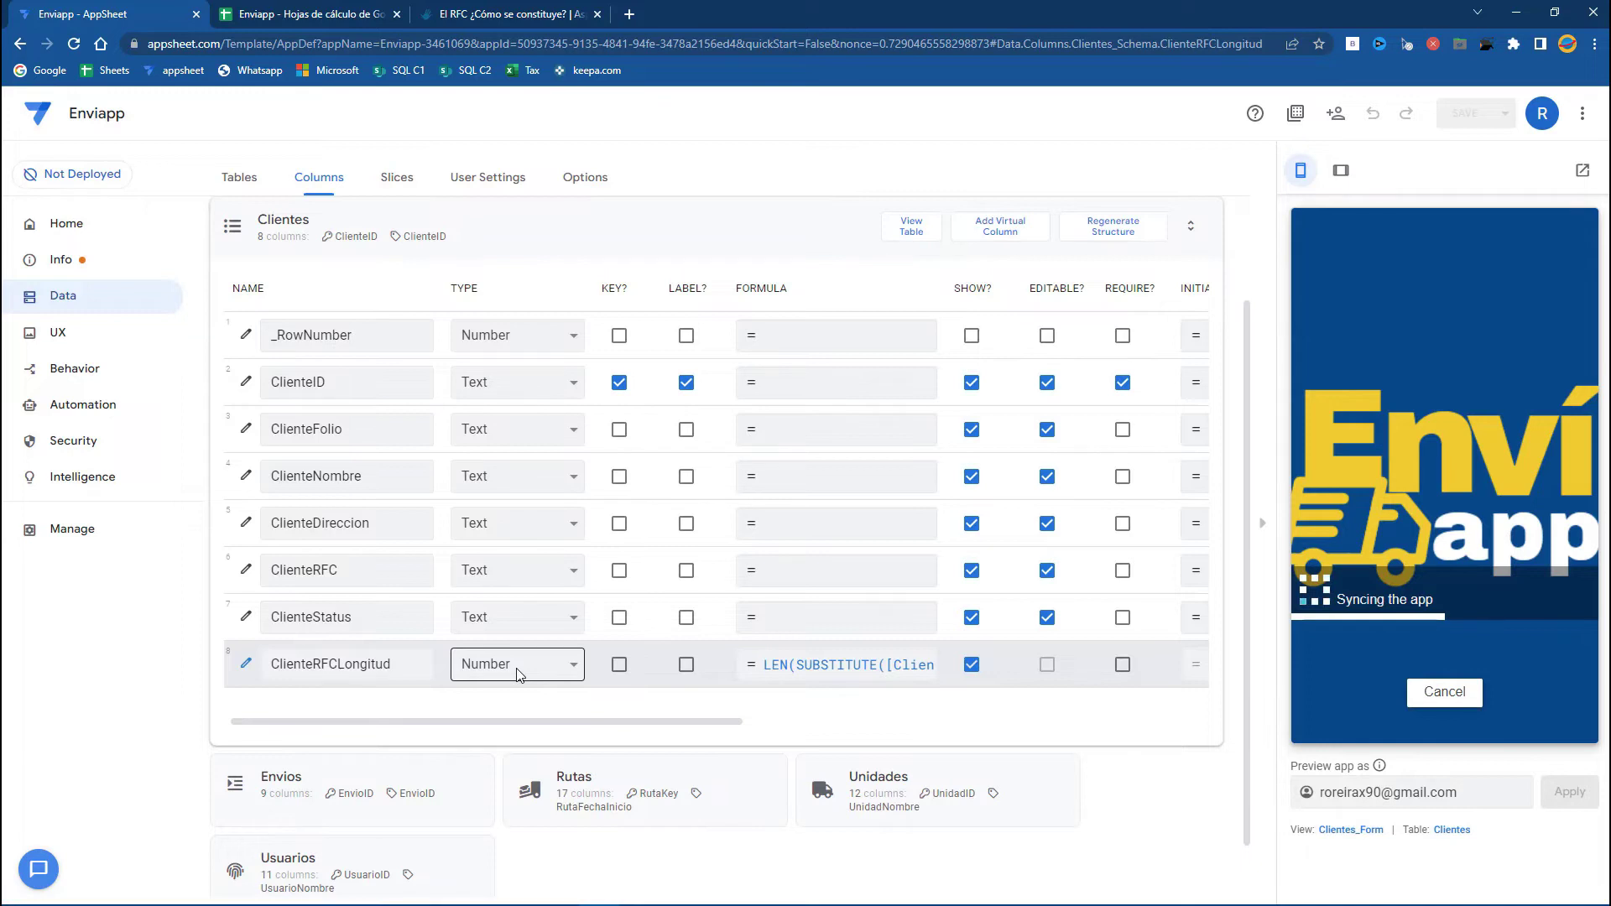
scroll(1427, 504, down, 3)
click(1354, 492)
text(RICA-800925-PL7)
click(1355, 556)
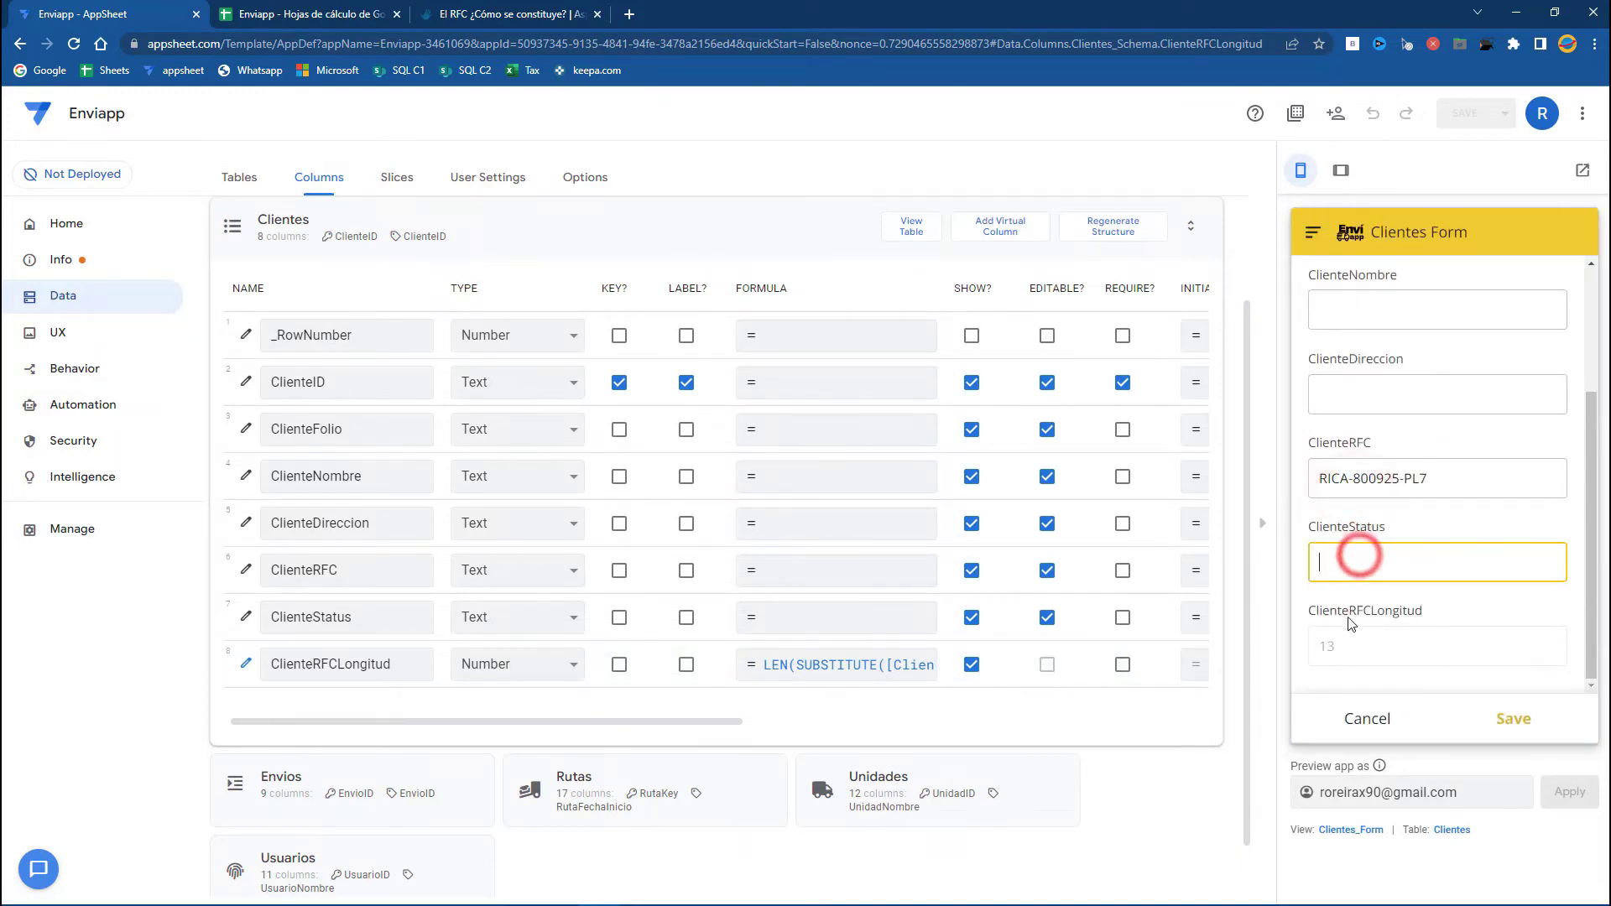
Step: Test ClienteRFCLongitud by adding and removing hyphens, then restore the original hyphenated RFC
click(1495, 484)
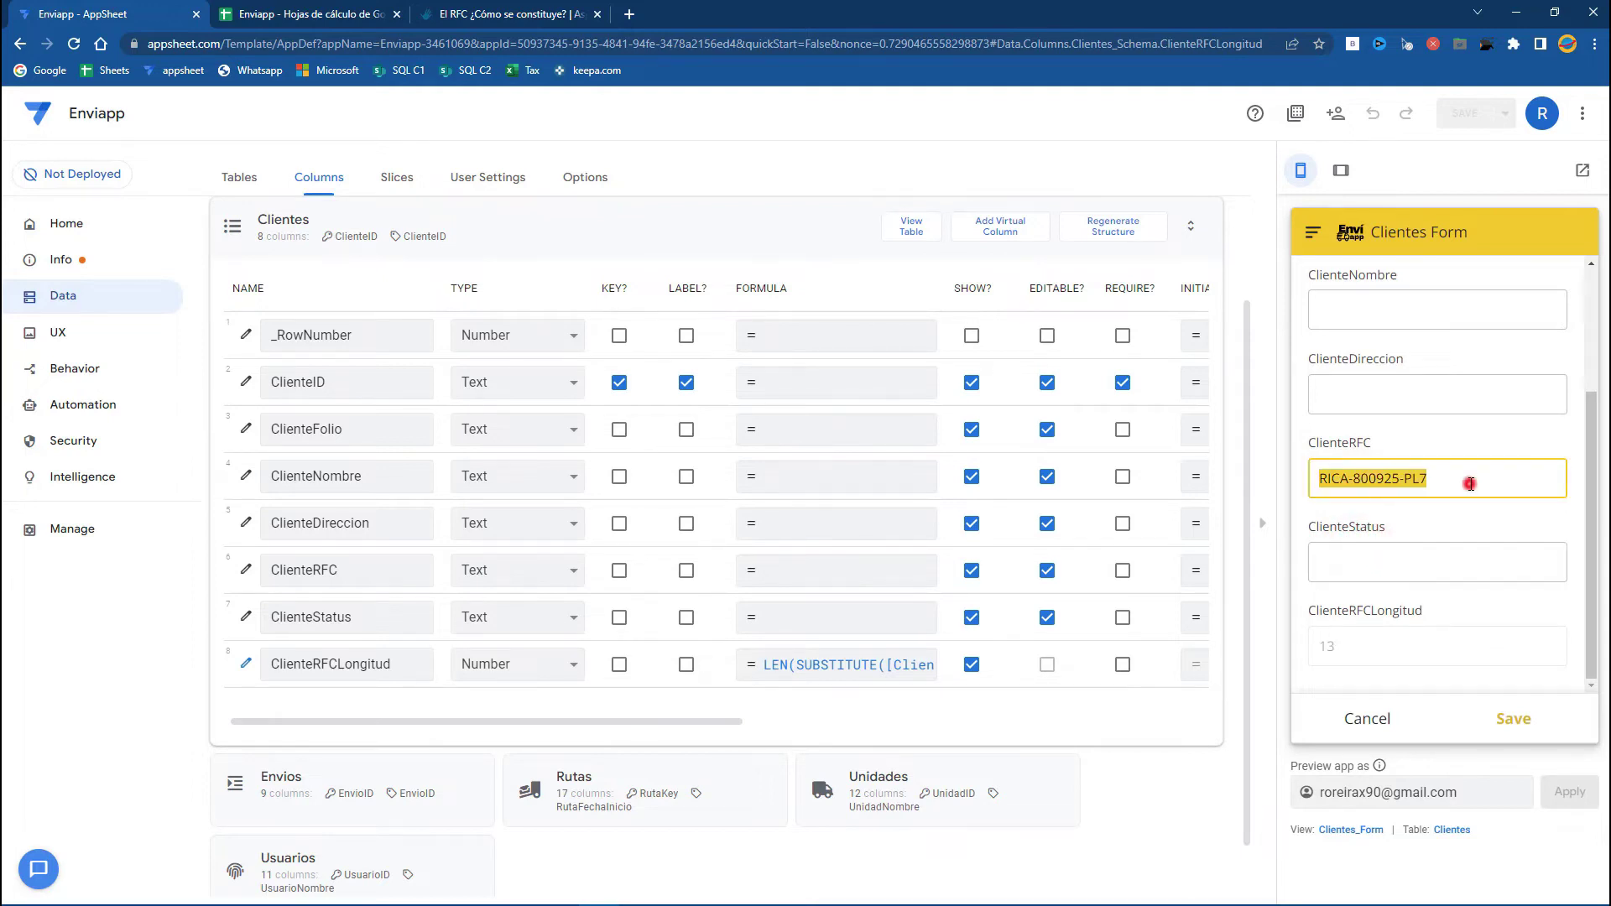
text(----ghjgh)
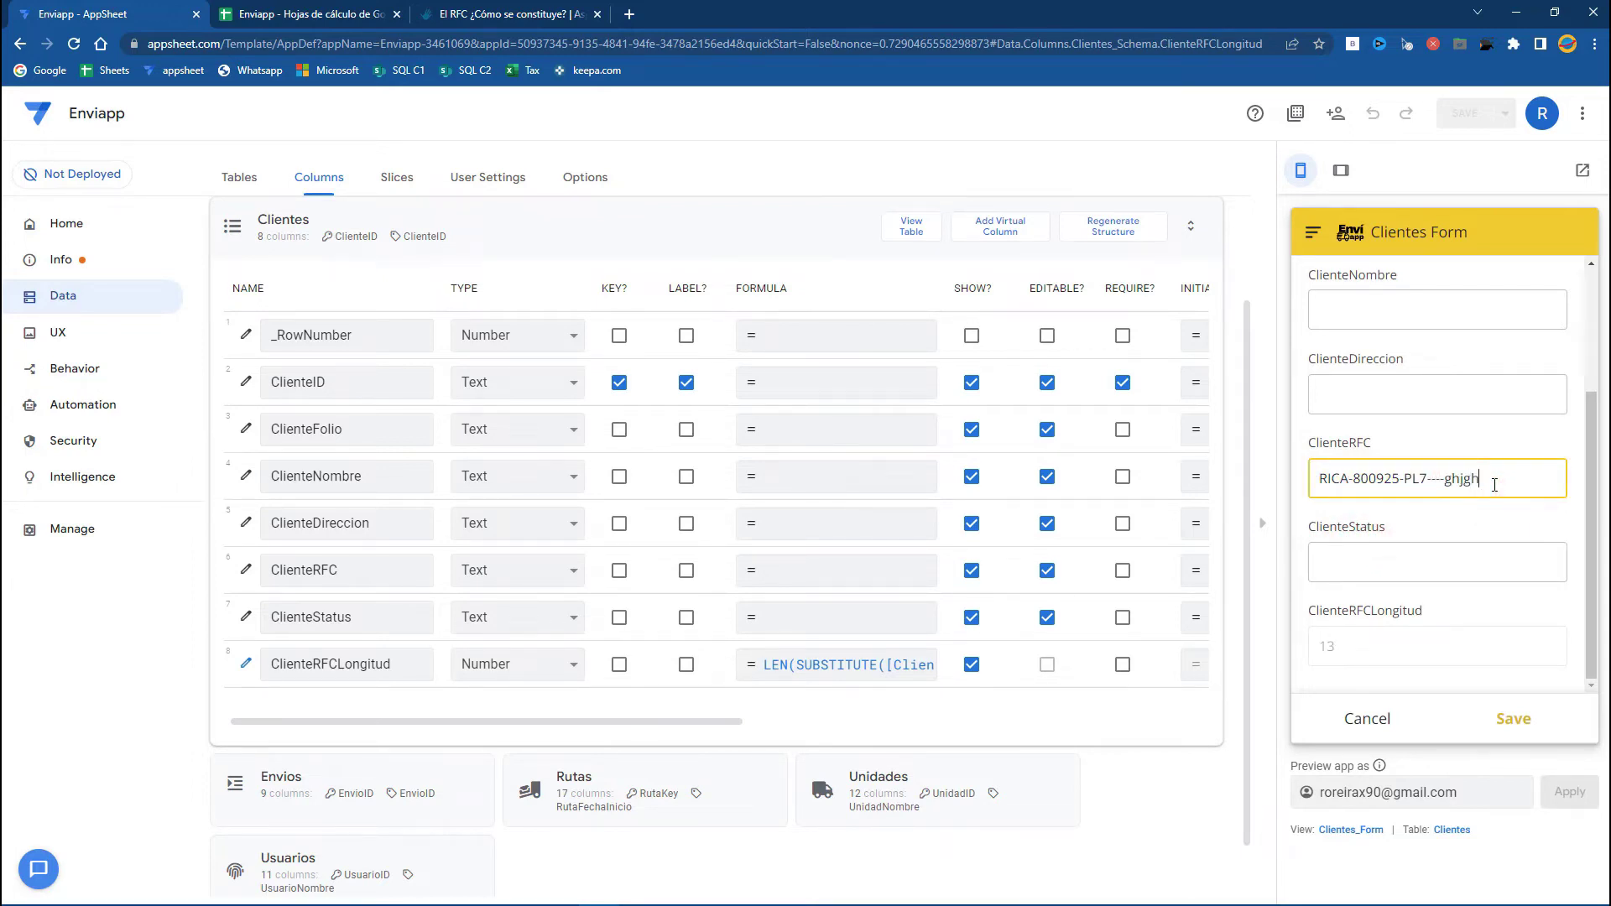
click(1490, 564)
click(1484, 477)
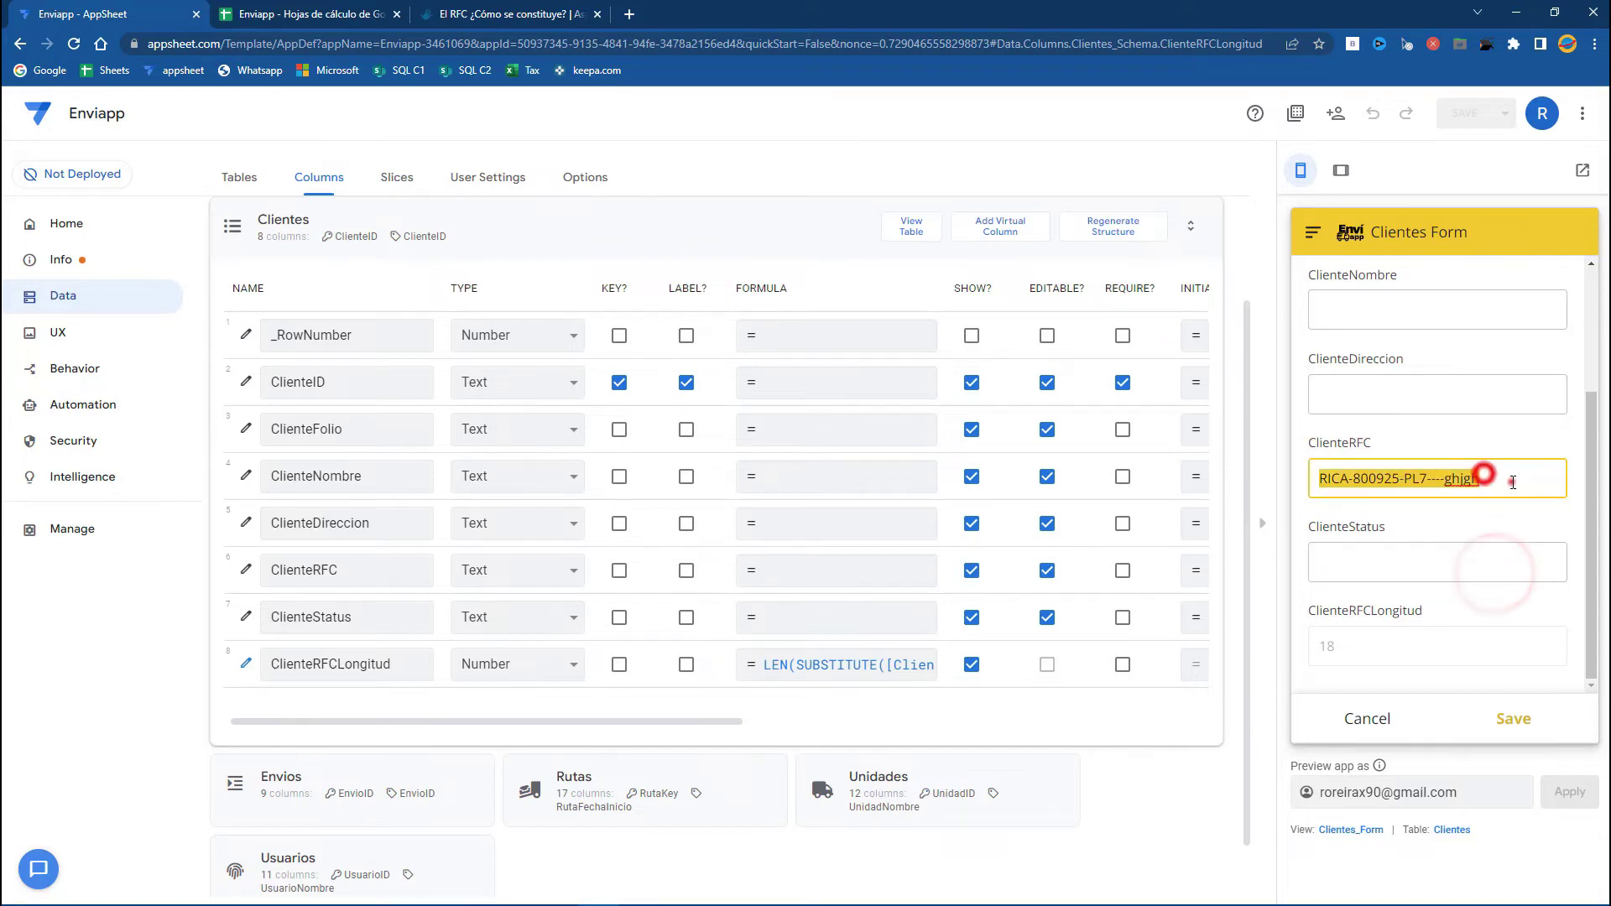
key(BackSpace)
key(BackSpace)
key(BackSpace)
key(BackSpace)
key(BackSpace)
key(BackSpace)
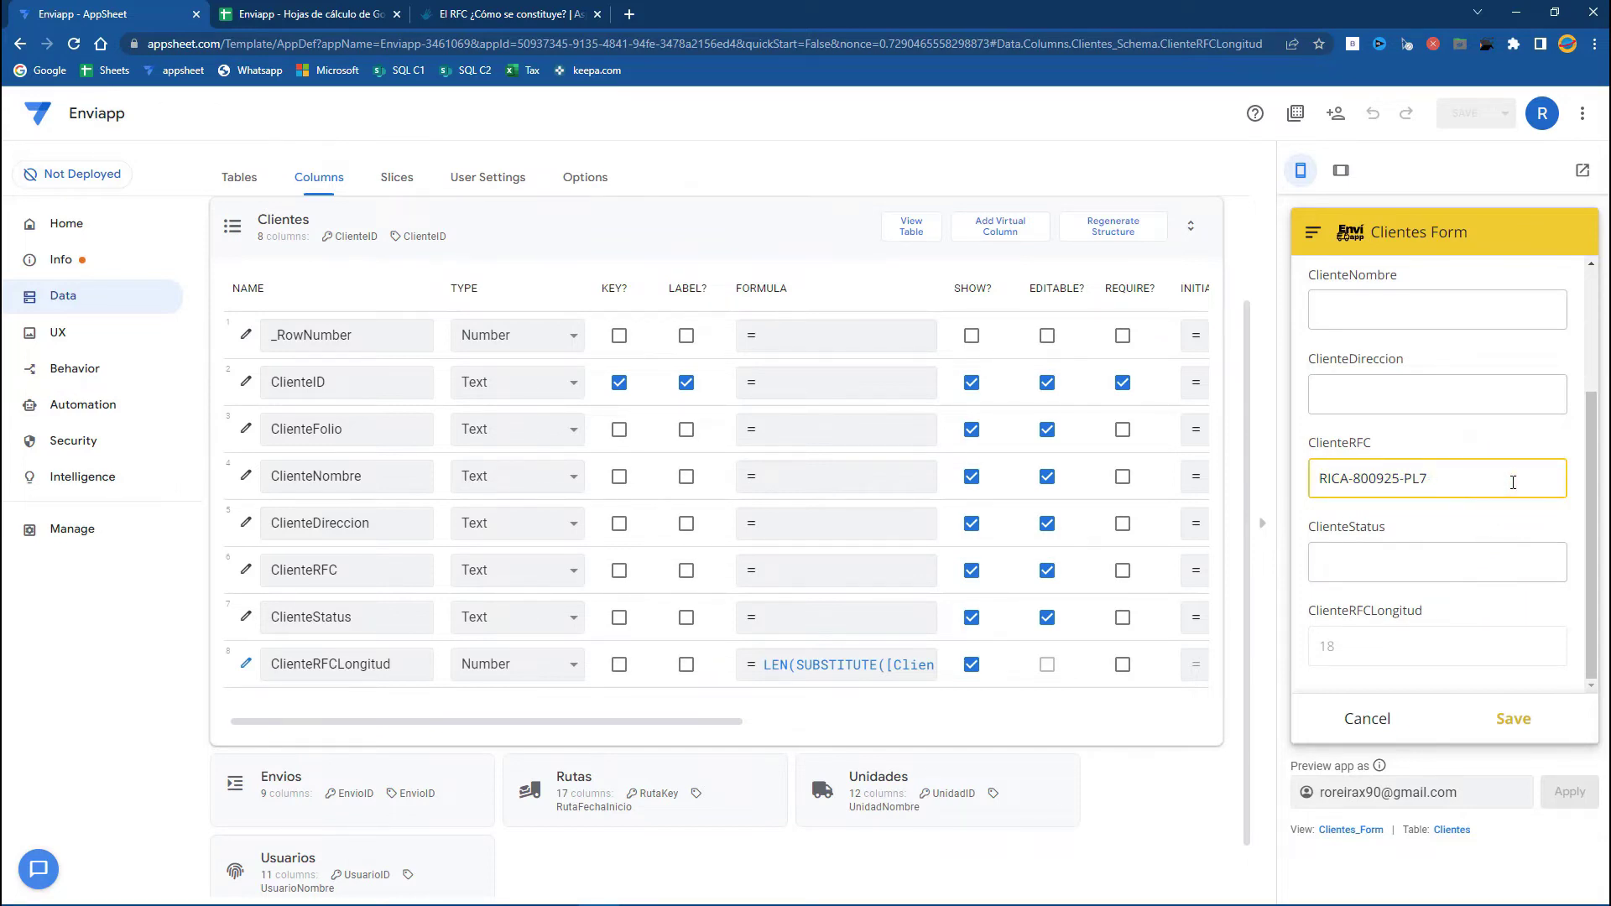
click(1403, 479)
key(BackSpace)
click(1351, 480)
key(BackSpace)
click(1359, 547)
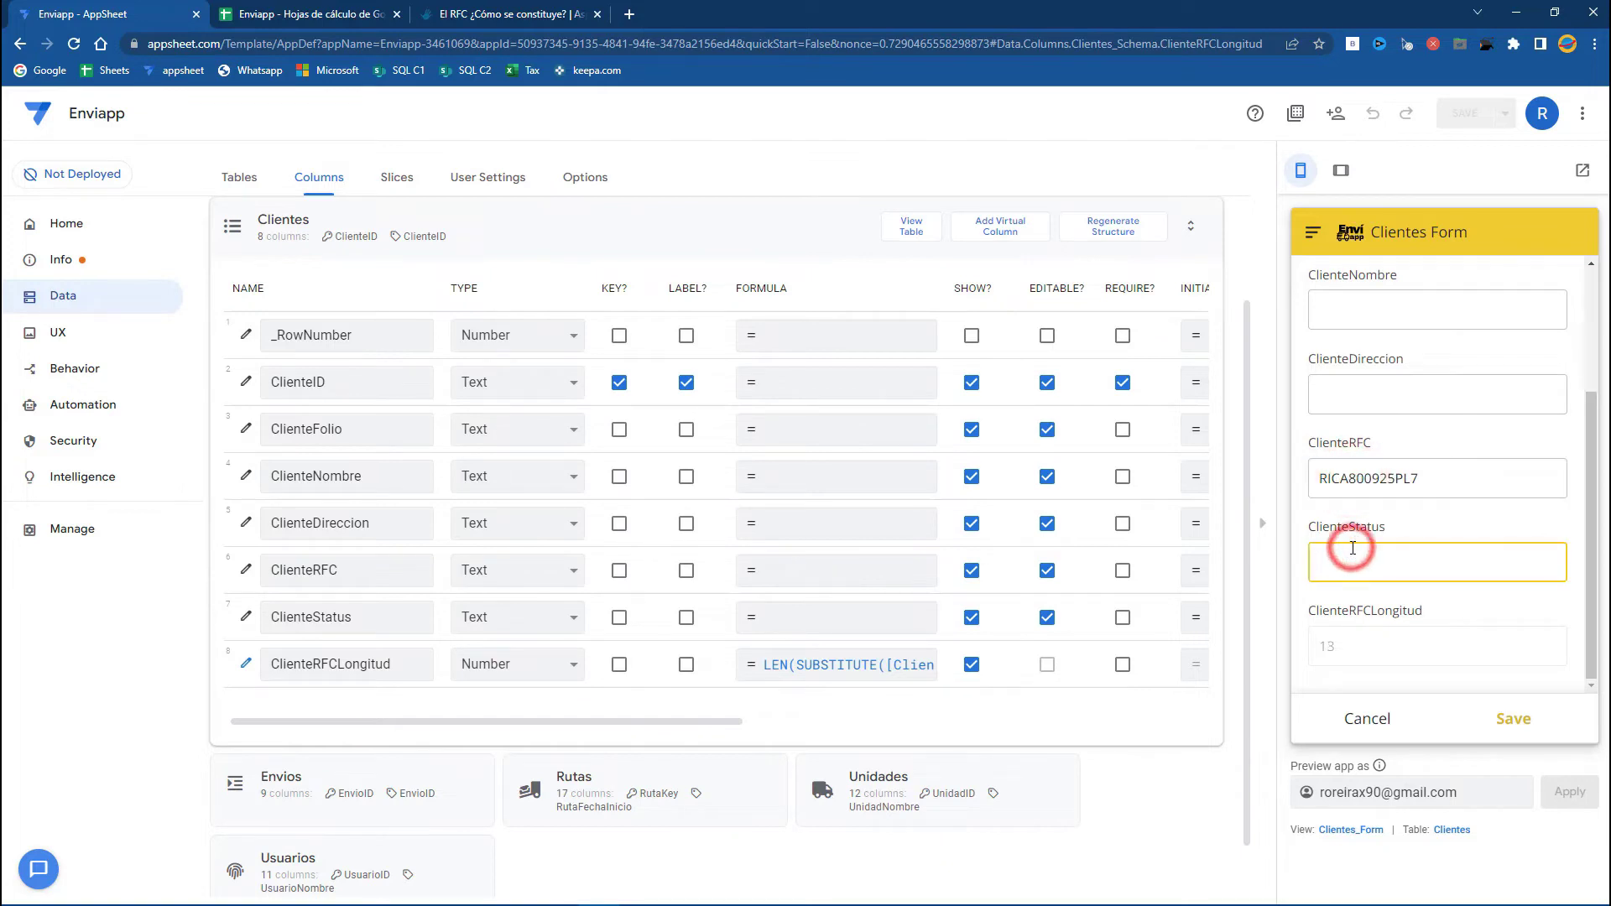
double_click(1427, 475)
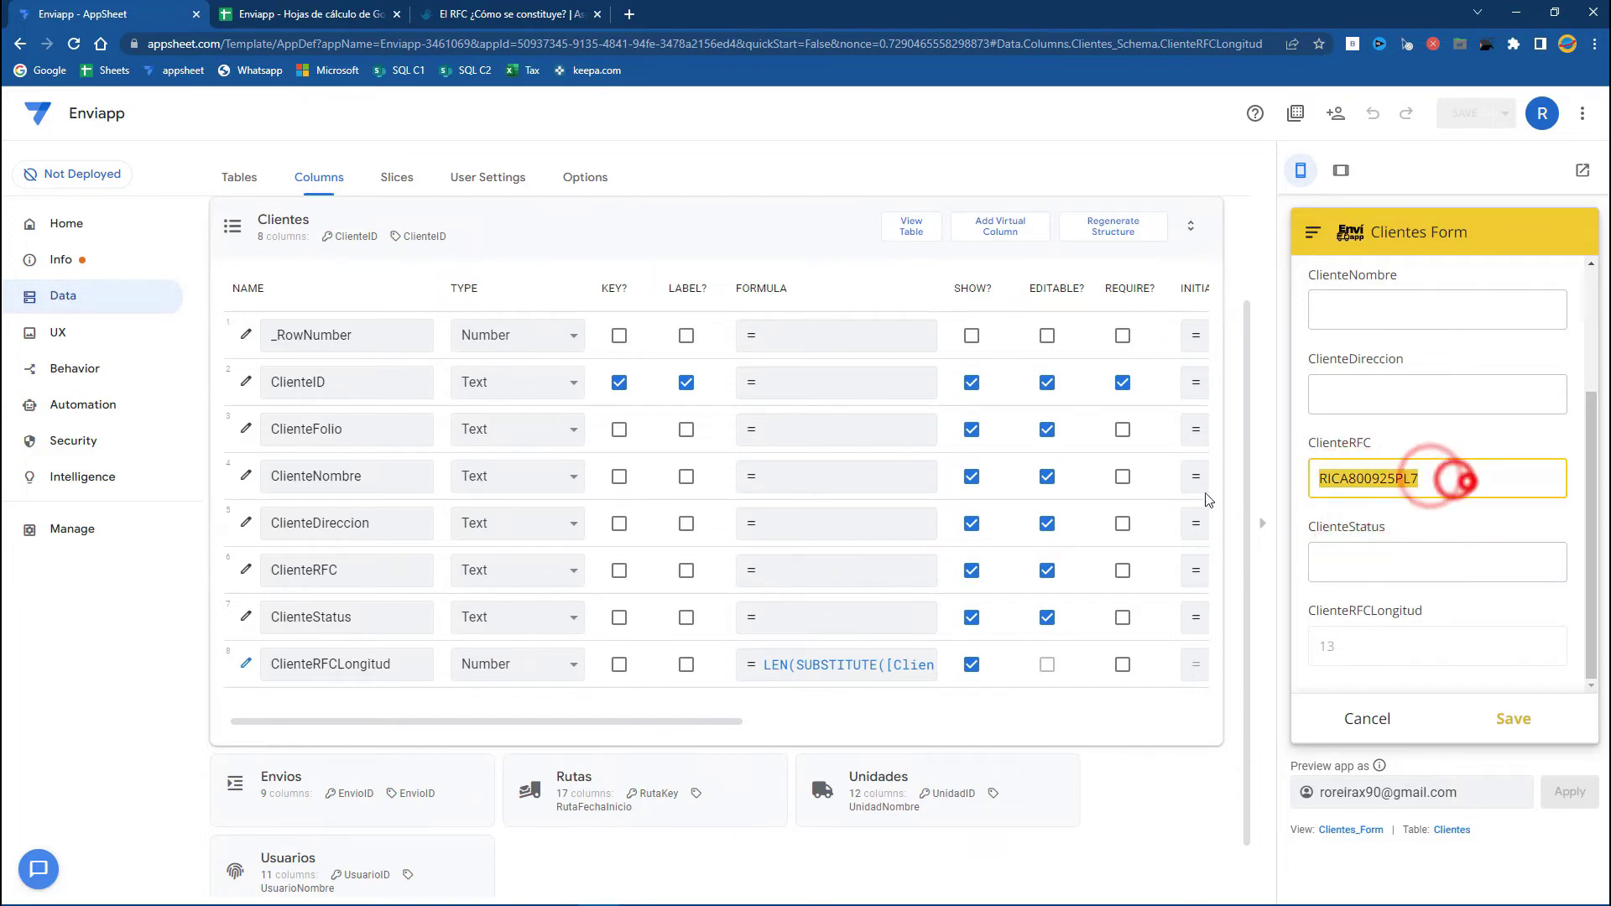
key(ctrl+v)
click(1328, 556)
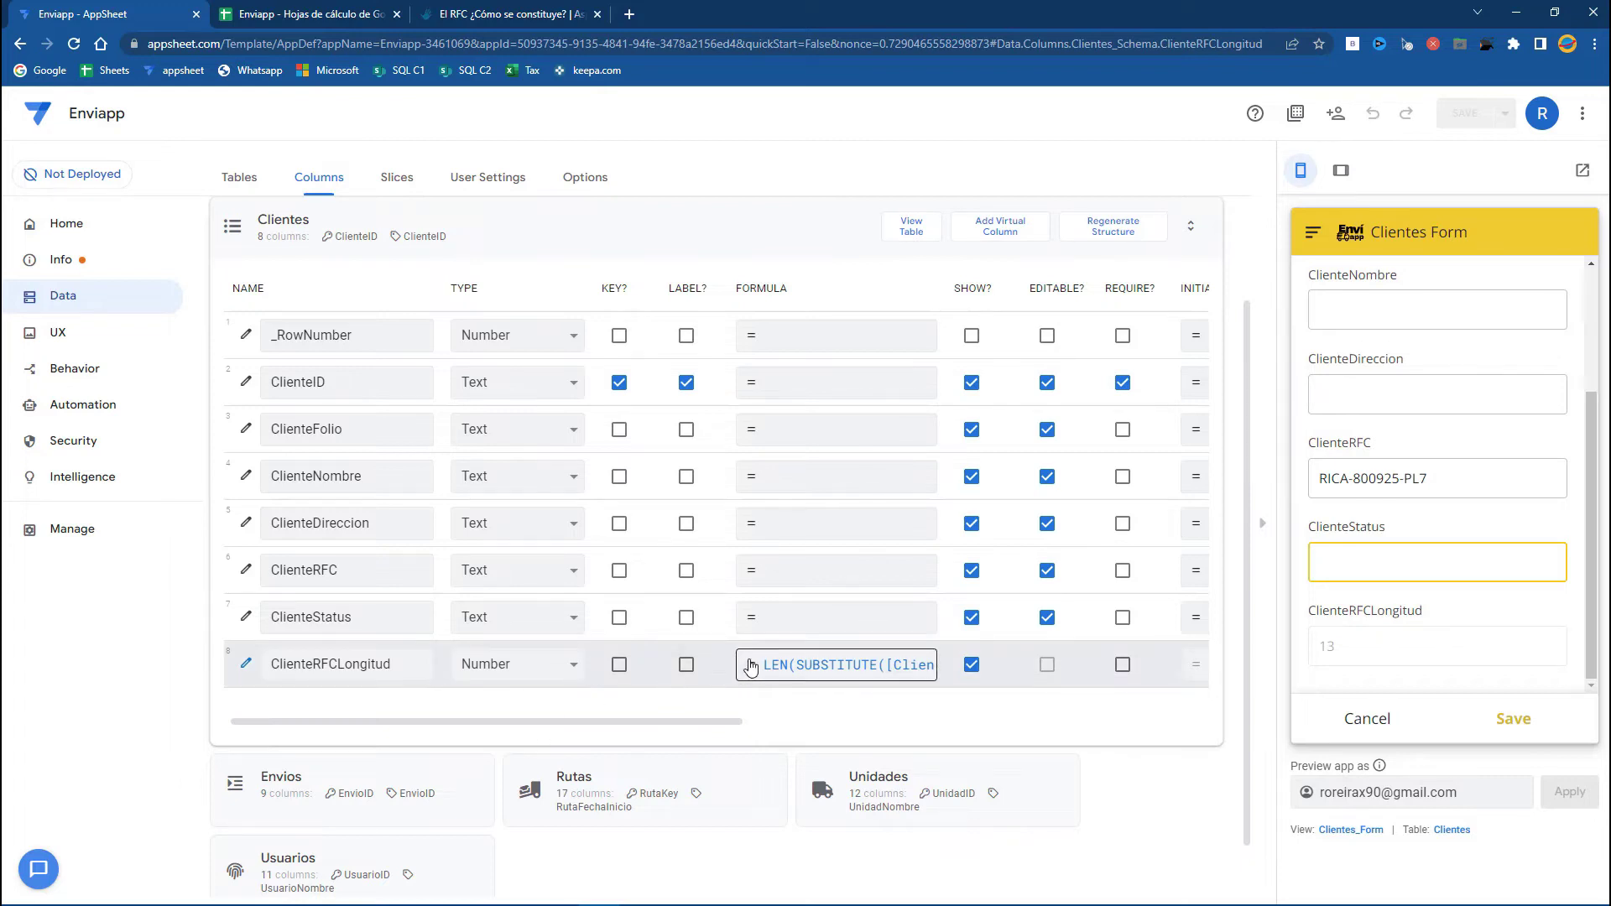
Step: Review the ClienteRFCLongitud formula in its formula editor
click(1352, 610)
click(851, 663)
click(457, 248)
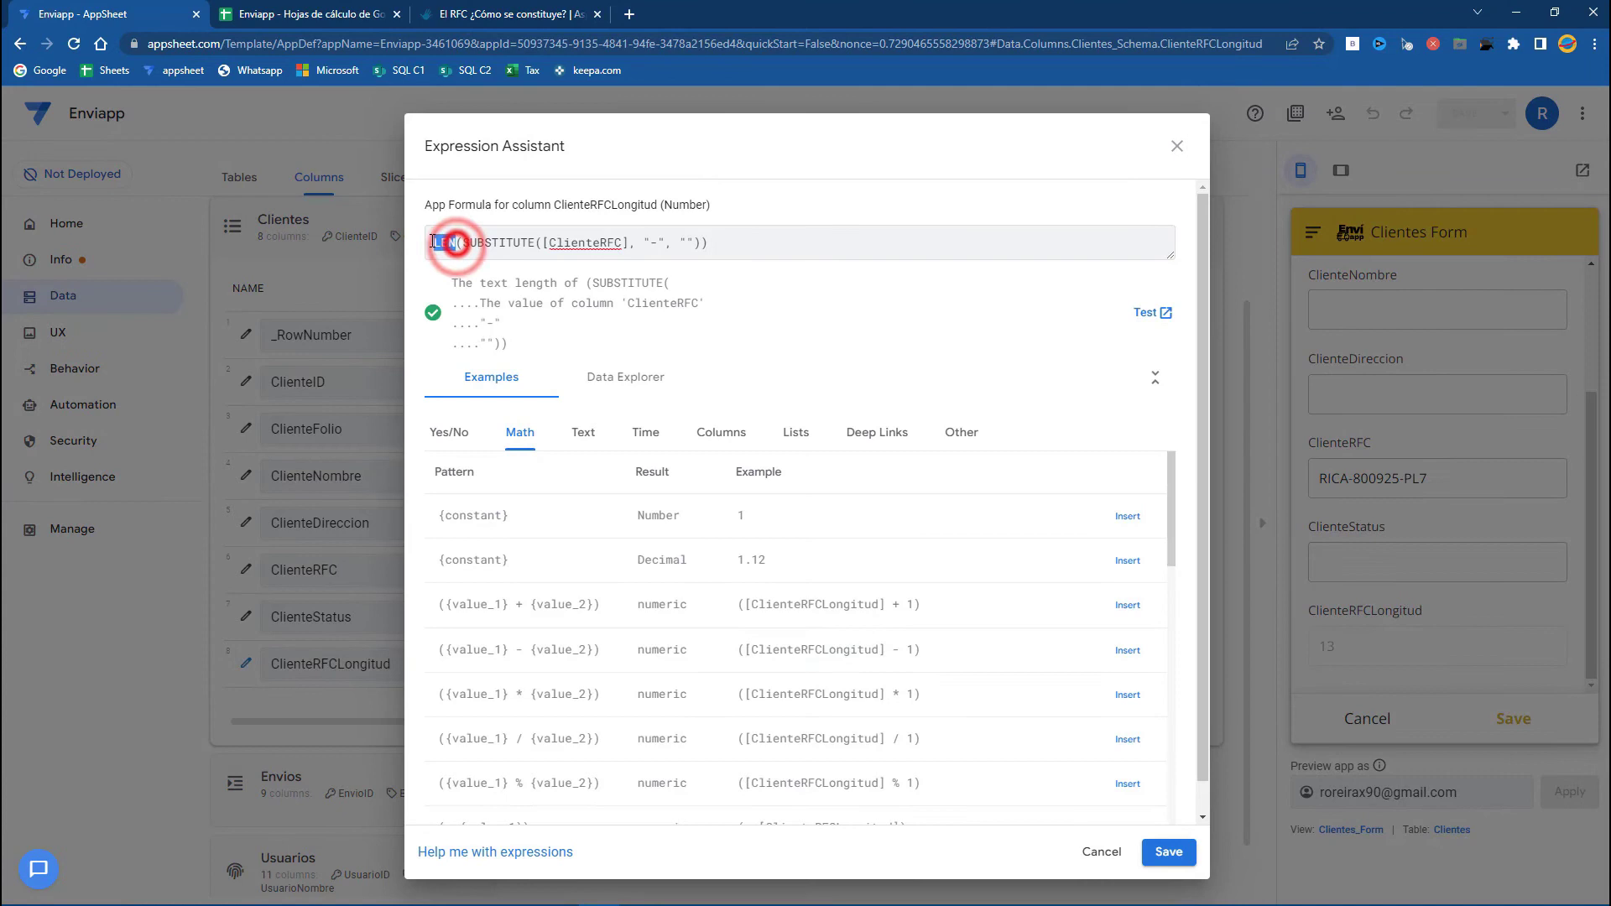
click(1150, 850)
Step: Test the preview's RFC field with values like 'Hola' and 'Hola-A' to watch the length recalculate
drag(1335, 474, 1453, 474)
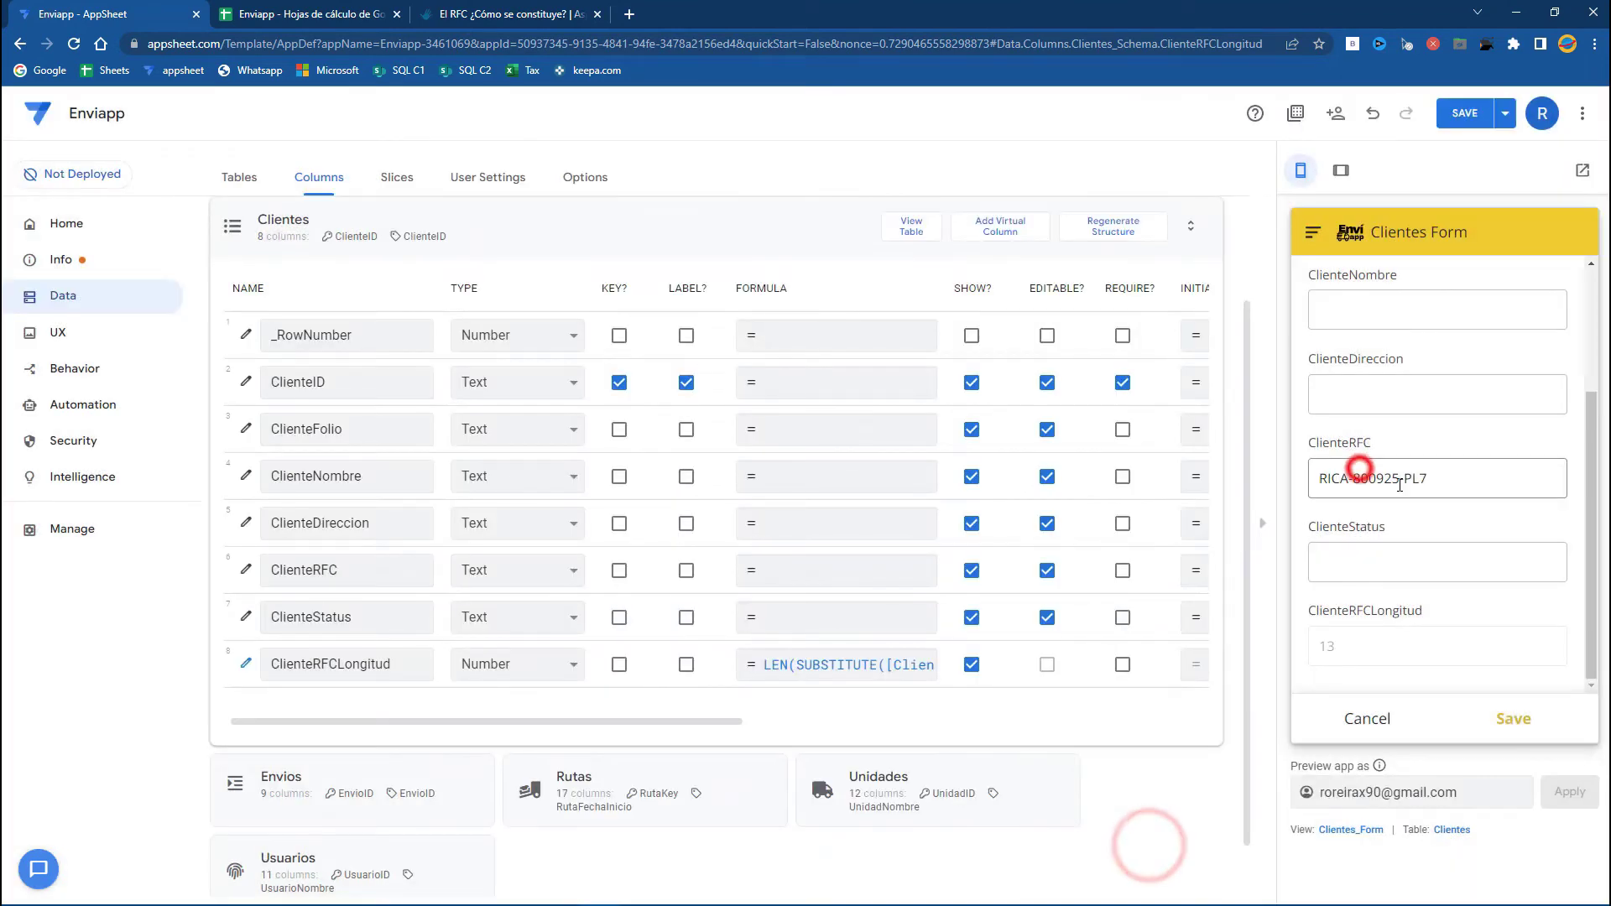
text(Hola)
click(1358, 554)
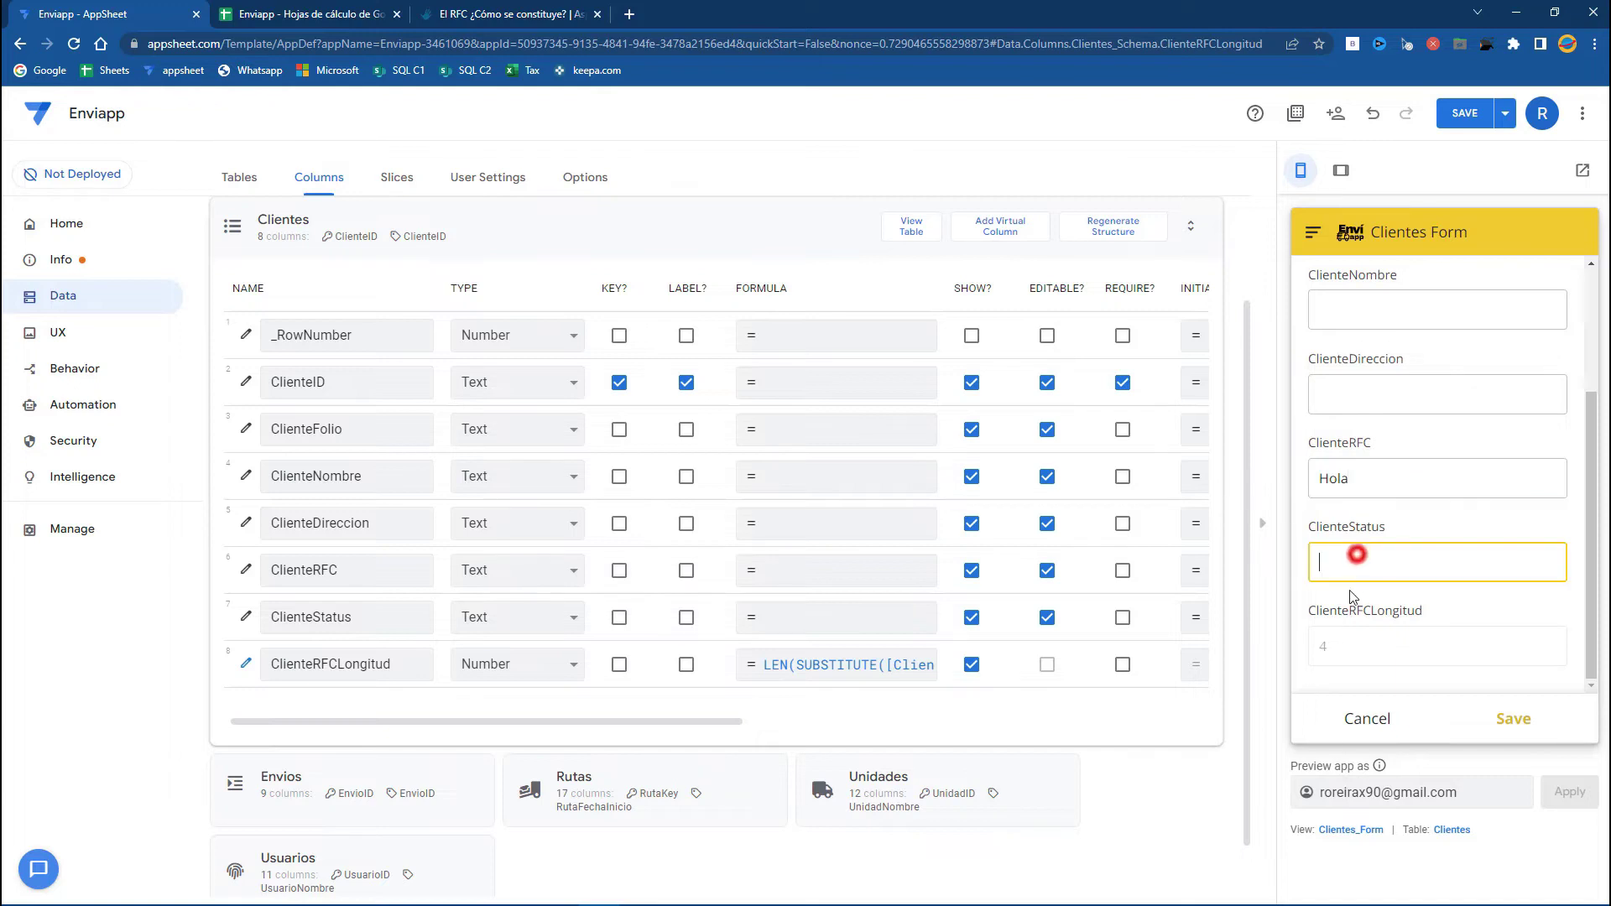
double_click(1385, 476)
click(1440, 475)
text(-Axel)
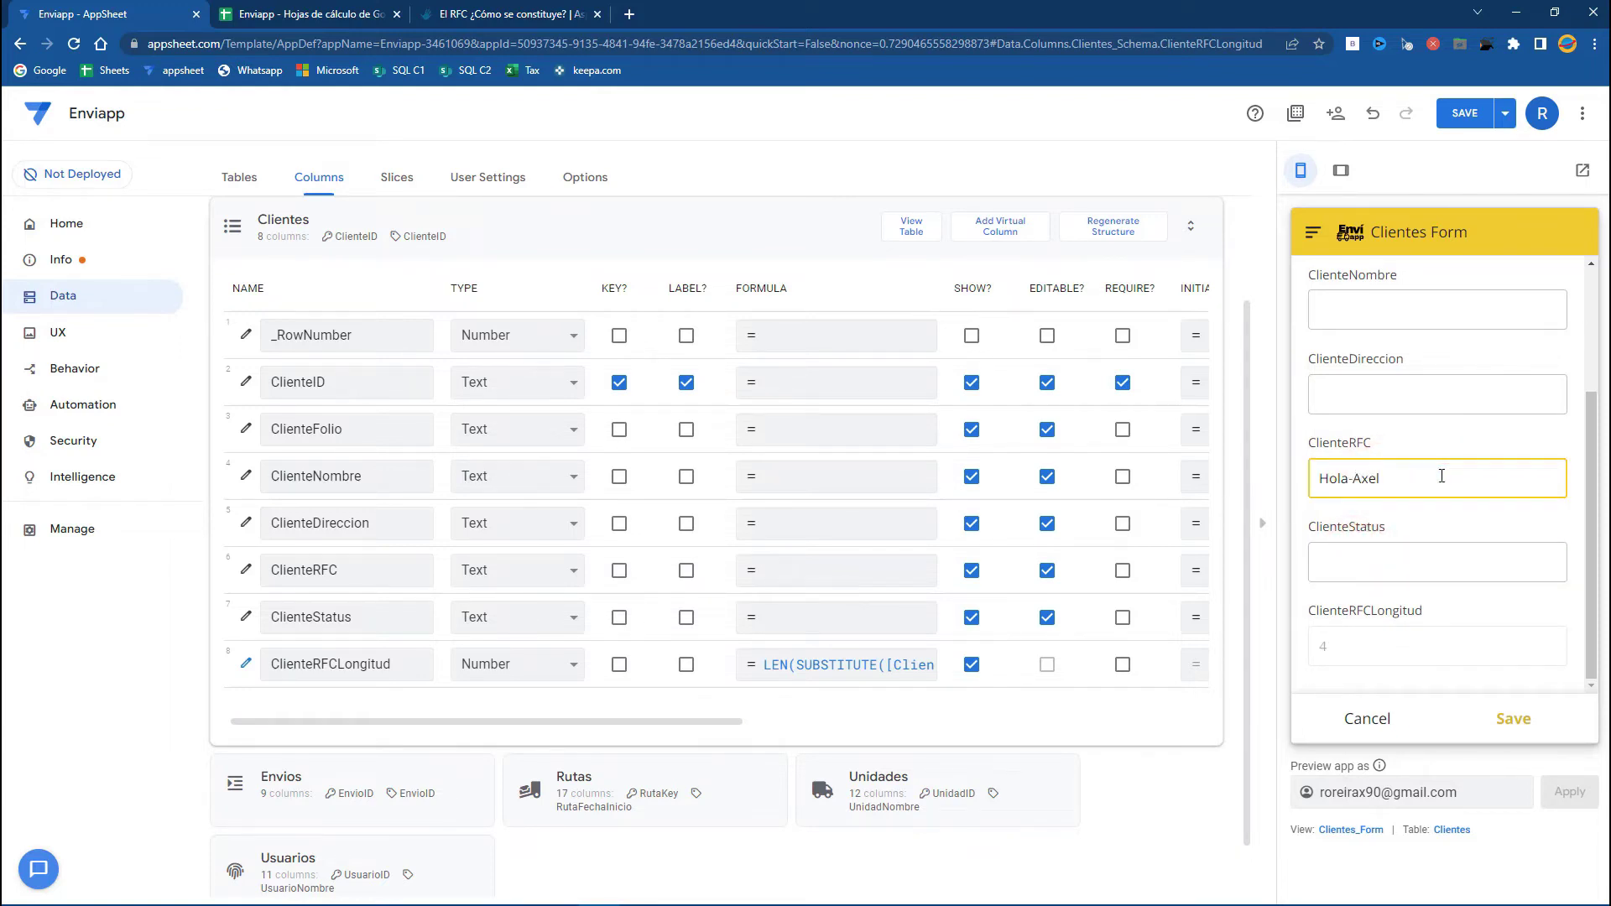
click(1343, 564)
click(1359, 481)
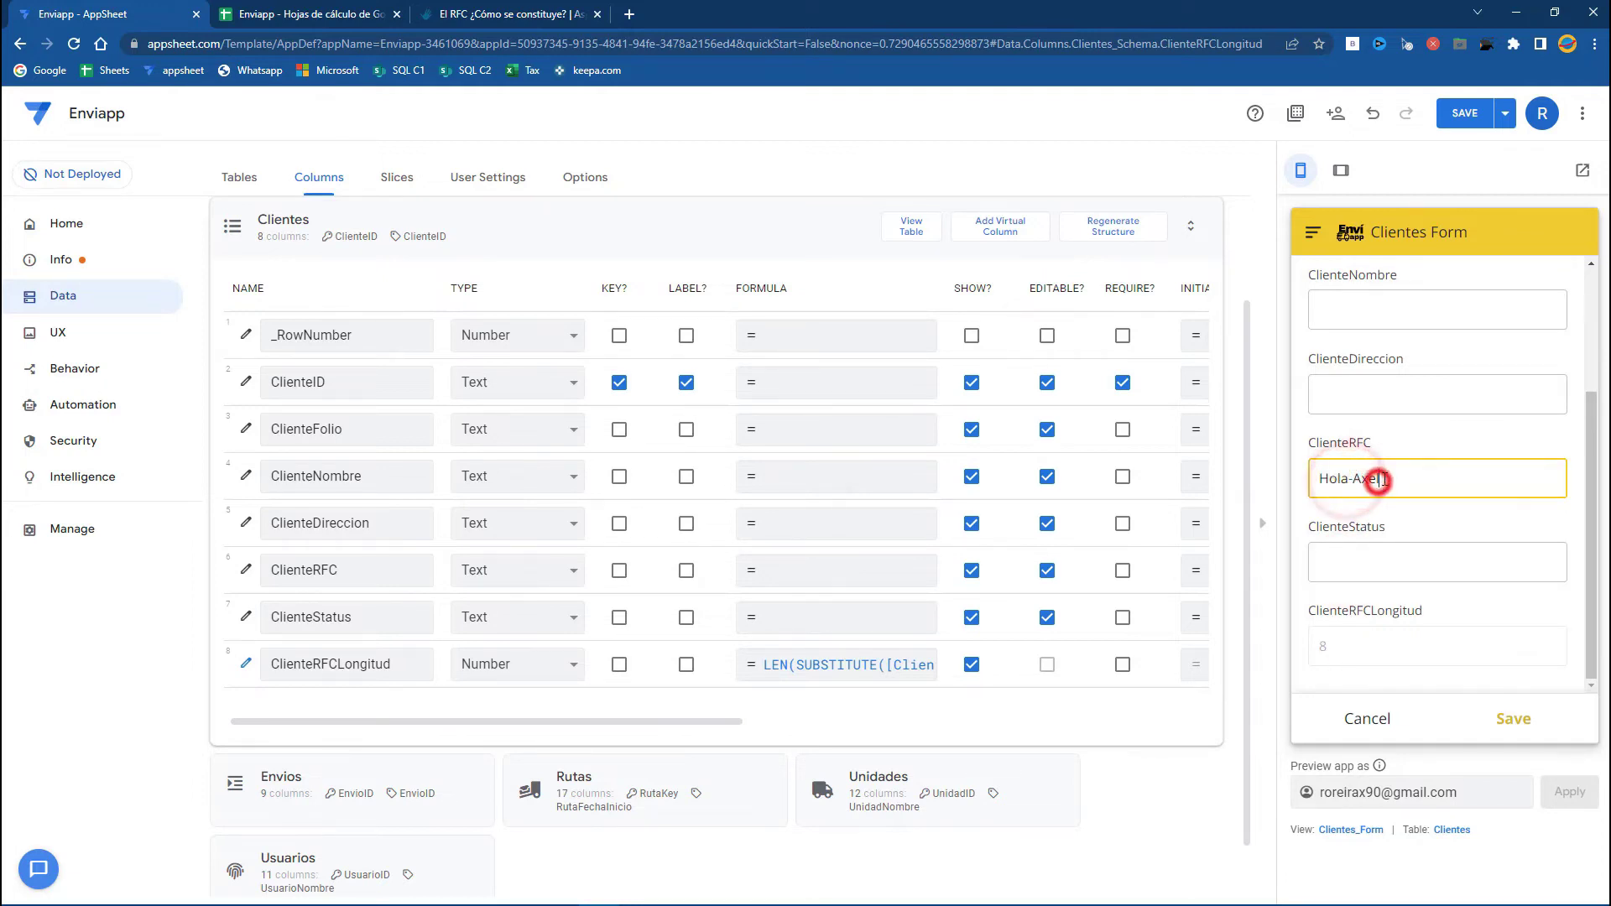
drag(1379, 480, 1353, 484)
click(1349, 481)
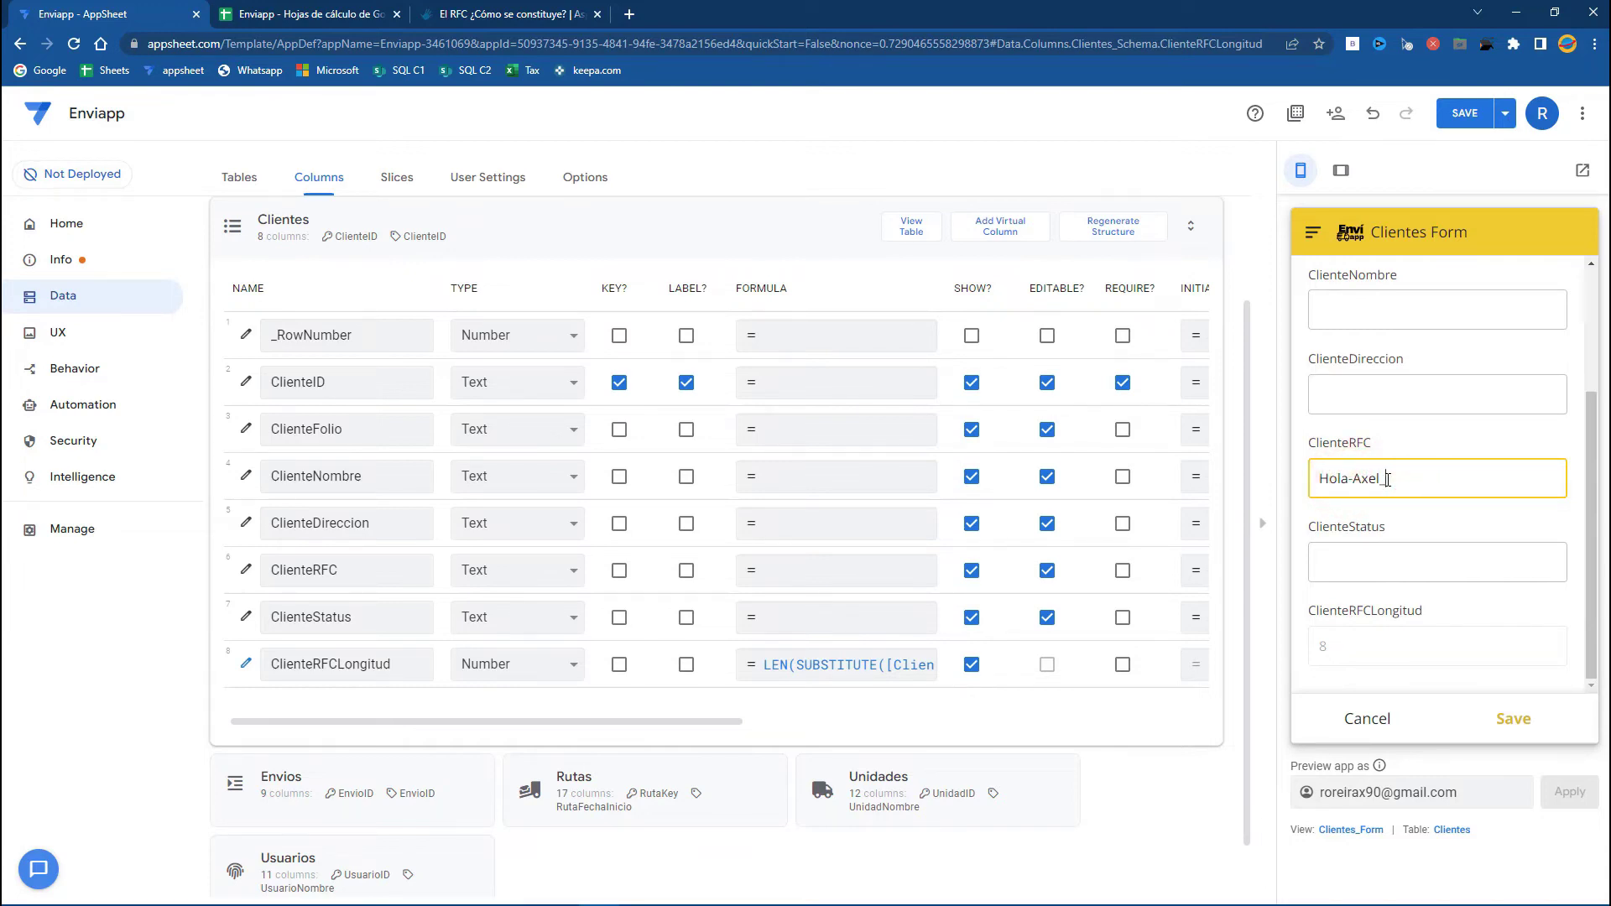
click(1353, 562)
triple_click(1403, 478)
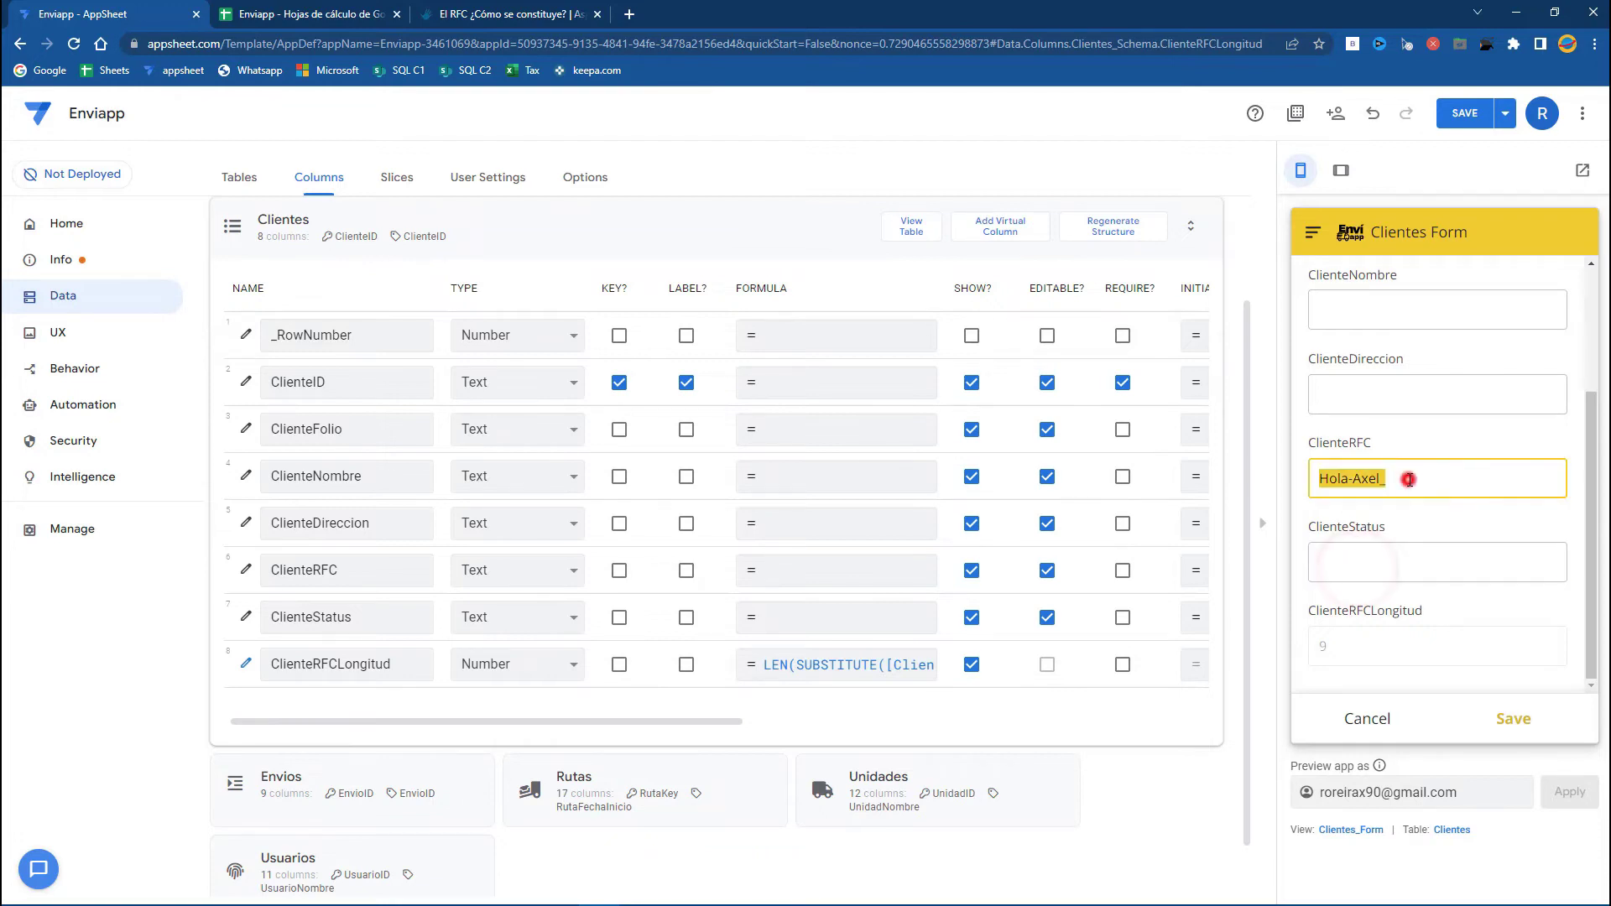
click(842, 664)
click(654, 245)
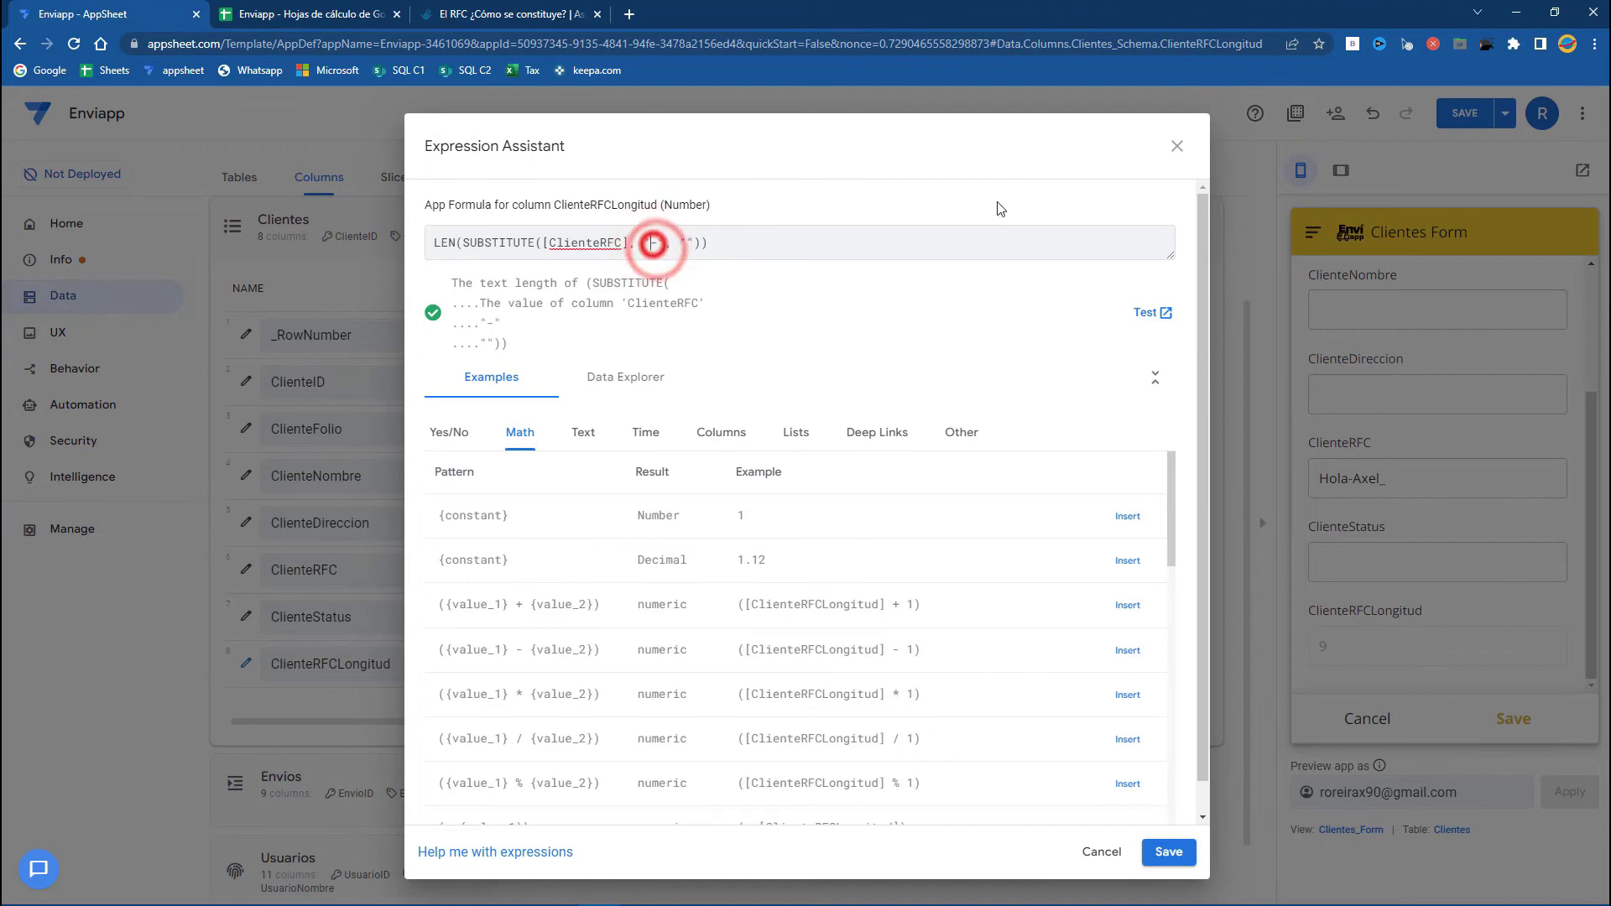
click(1177, 146)
triple_click(1461, 474)
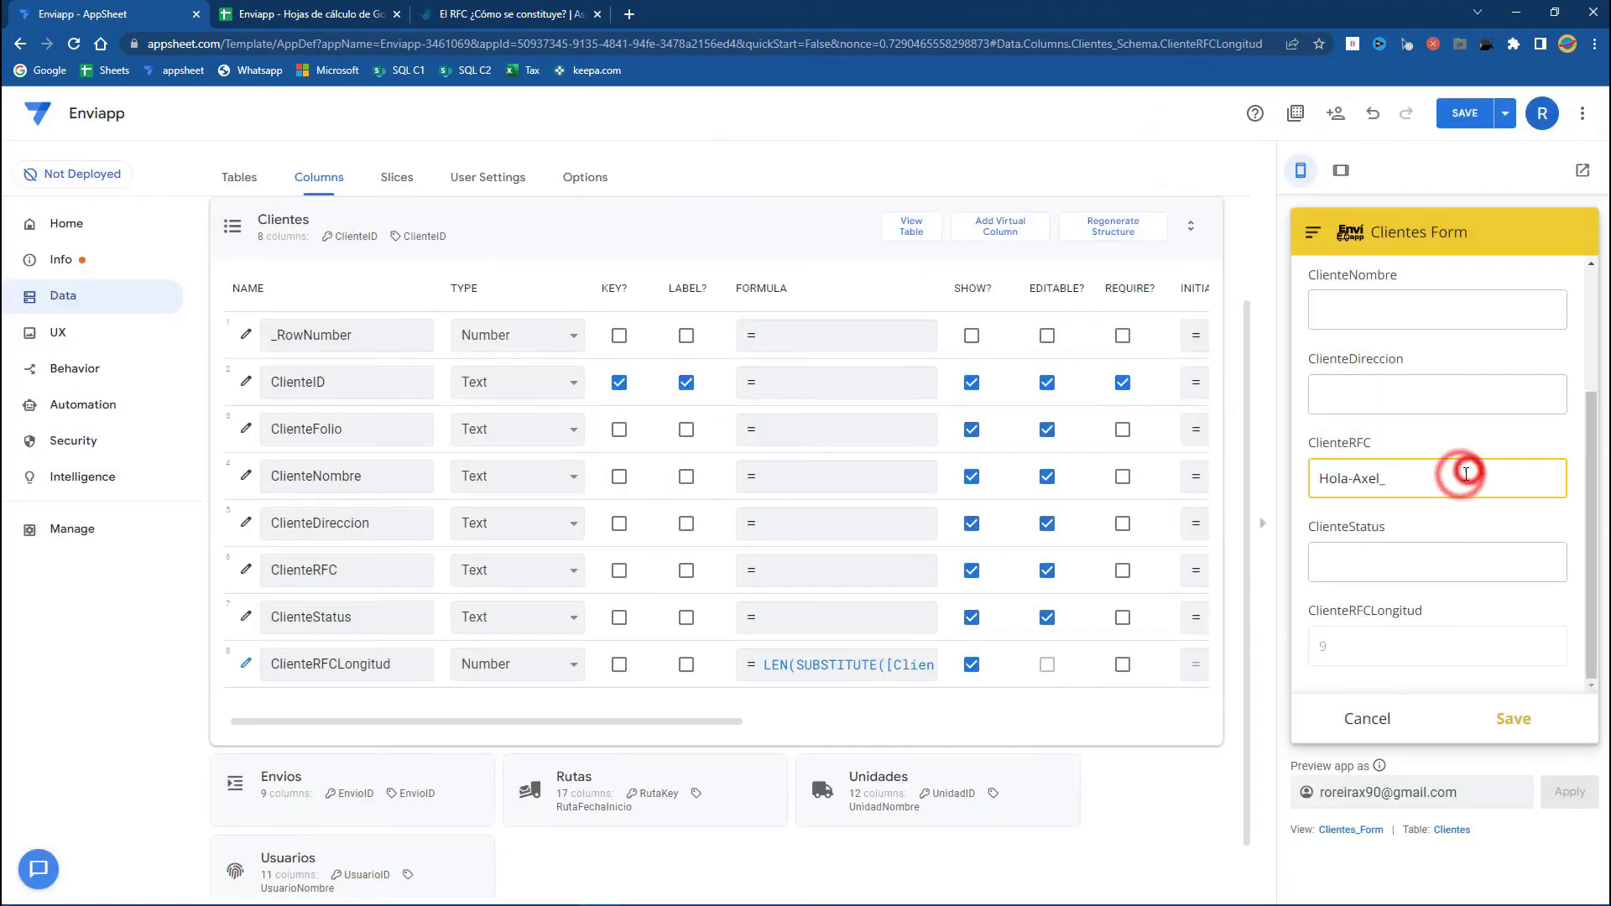
text(RICA-800925-PL7)
click(1335, 556)
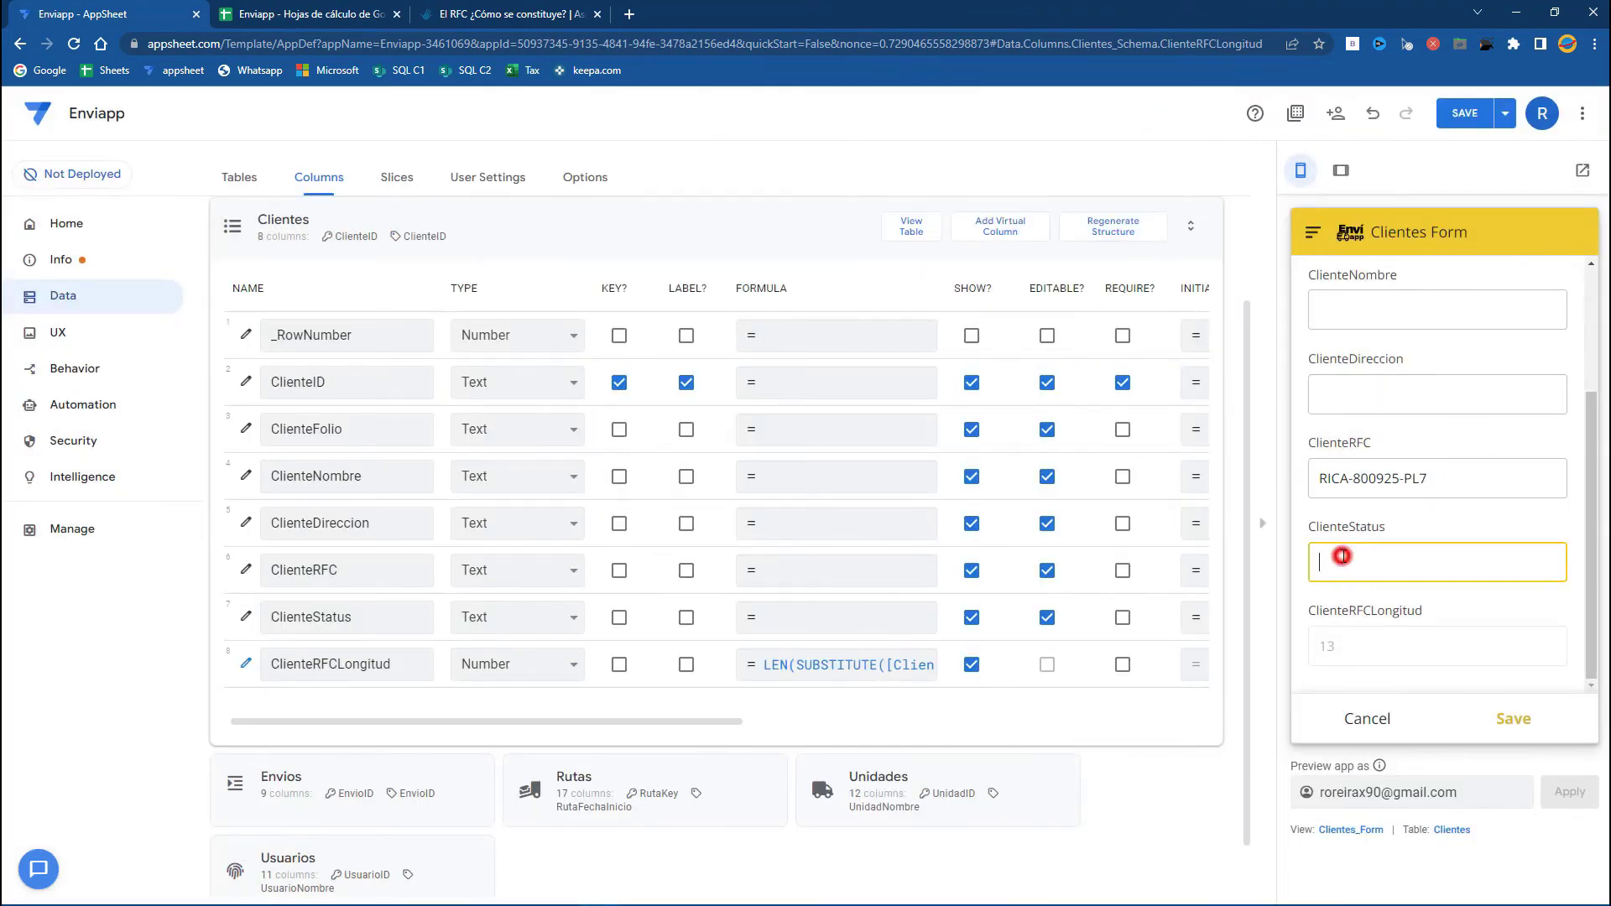
Step: Copy the ClienteRFCLongitud formula text and open the ClienteRFC column settings
click(790, 668)
click(730, 245)
drag(781, 249, 370, 244)
right_click(475, 244)
click(521, 302)
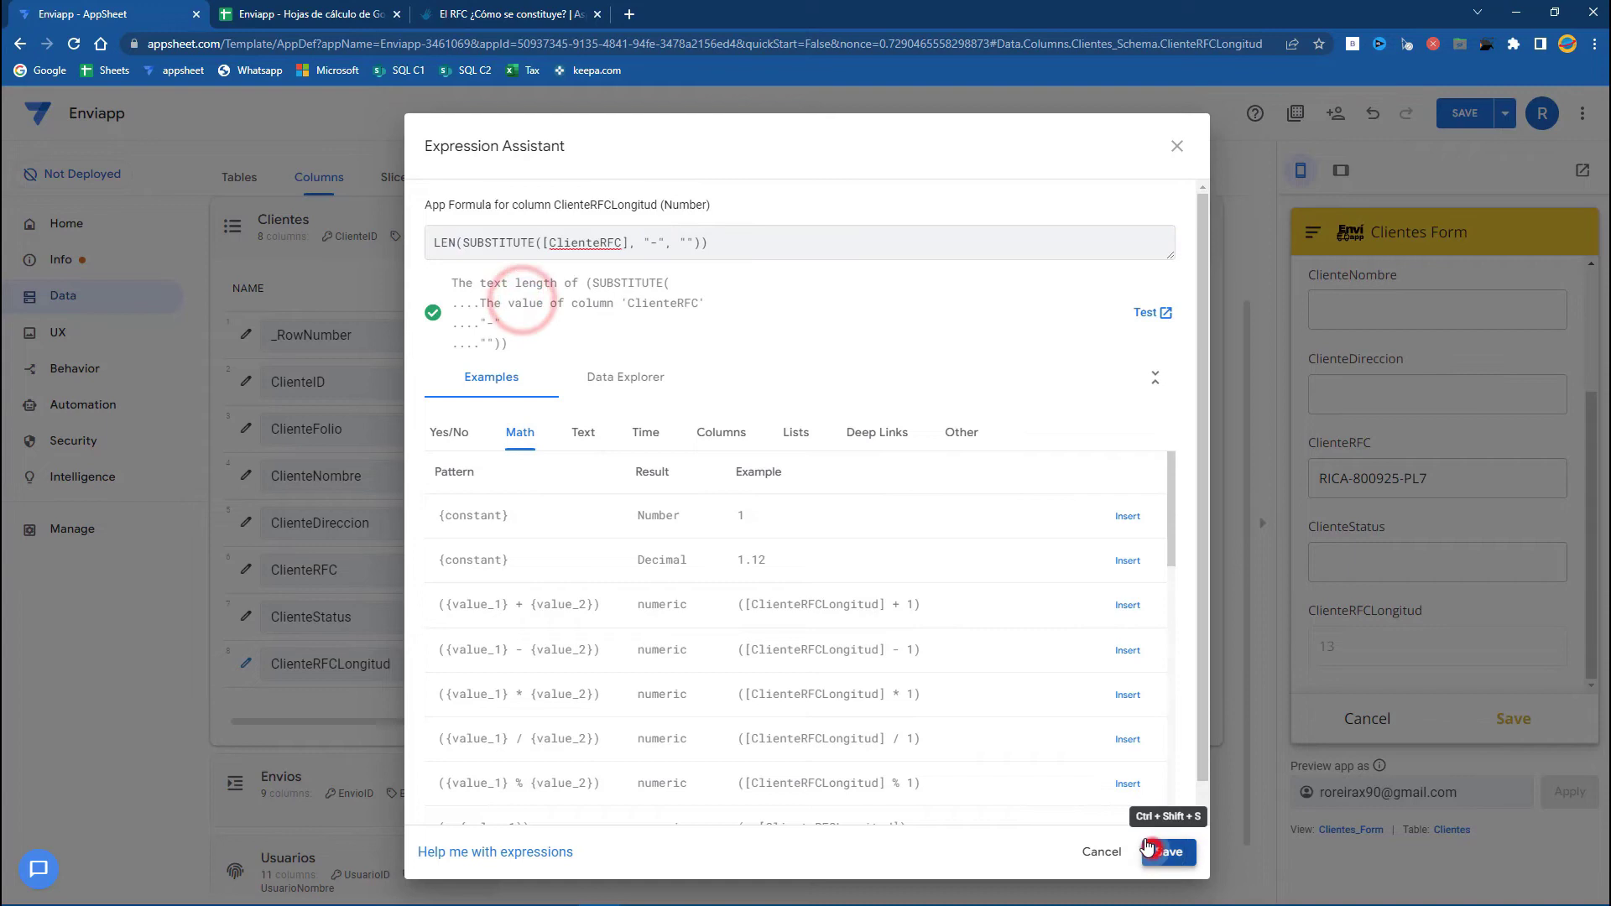
click(1162, 850)
click(246, 571)
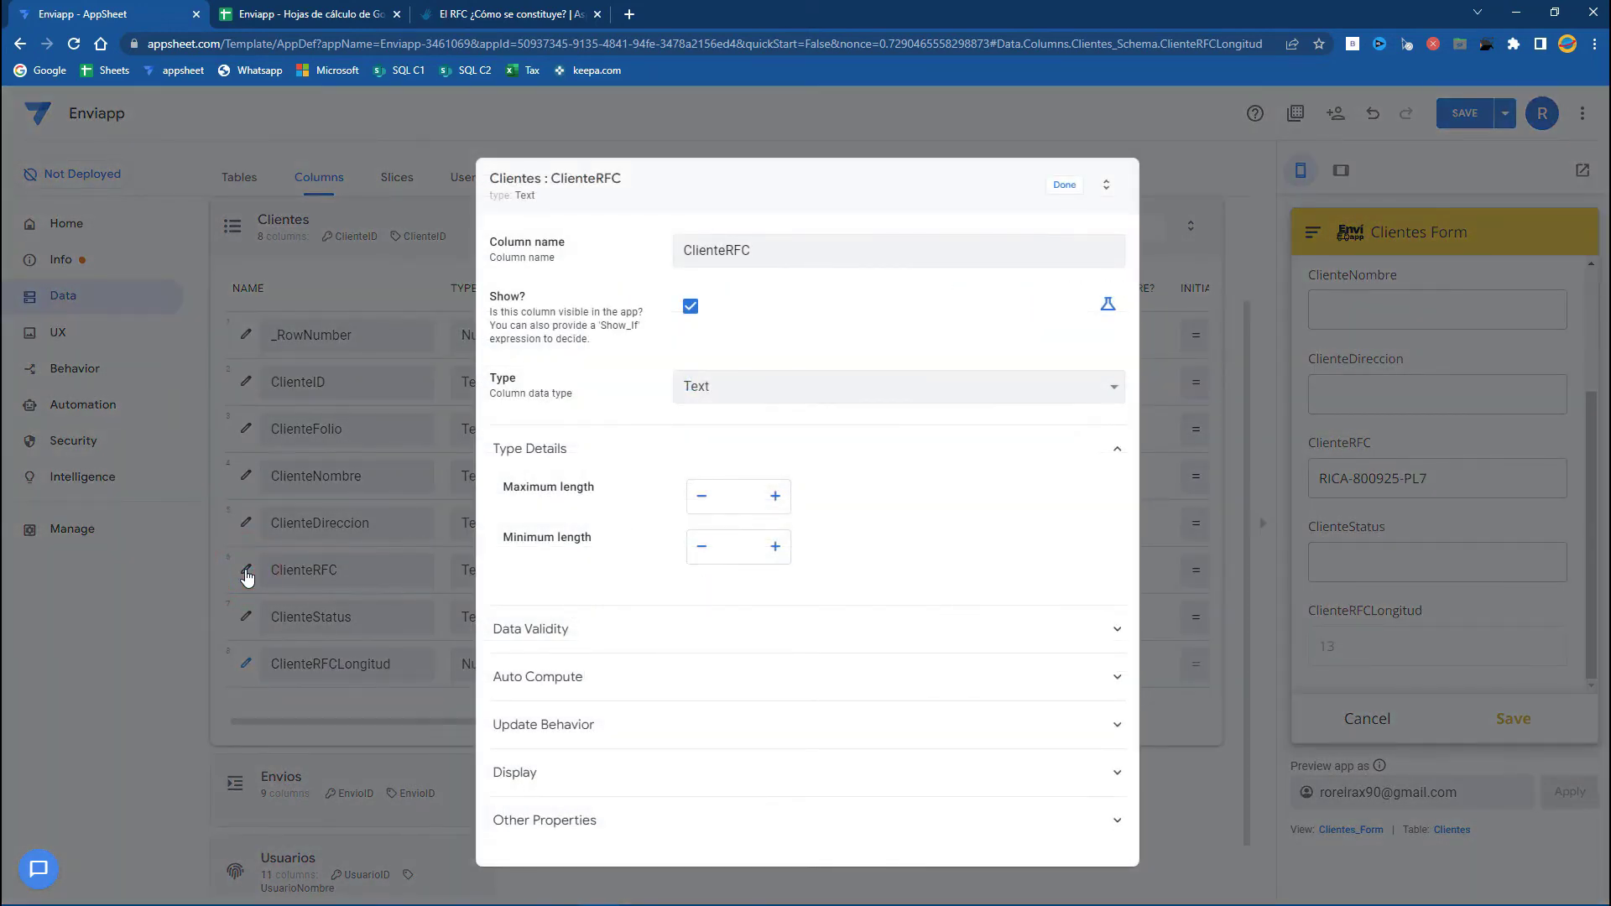
Step: Paste the hyphen-free length formula into ClienteRFC's Valid If expression
click(627, 633)
scroll(601, 640, down, 1)
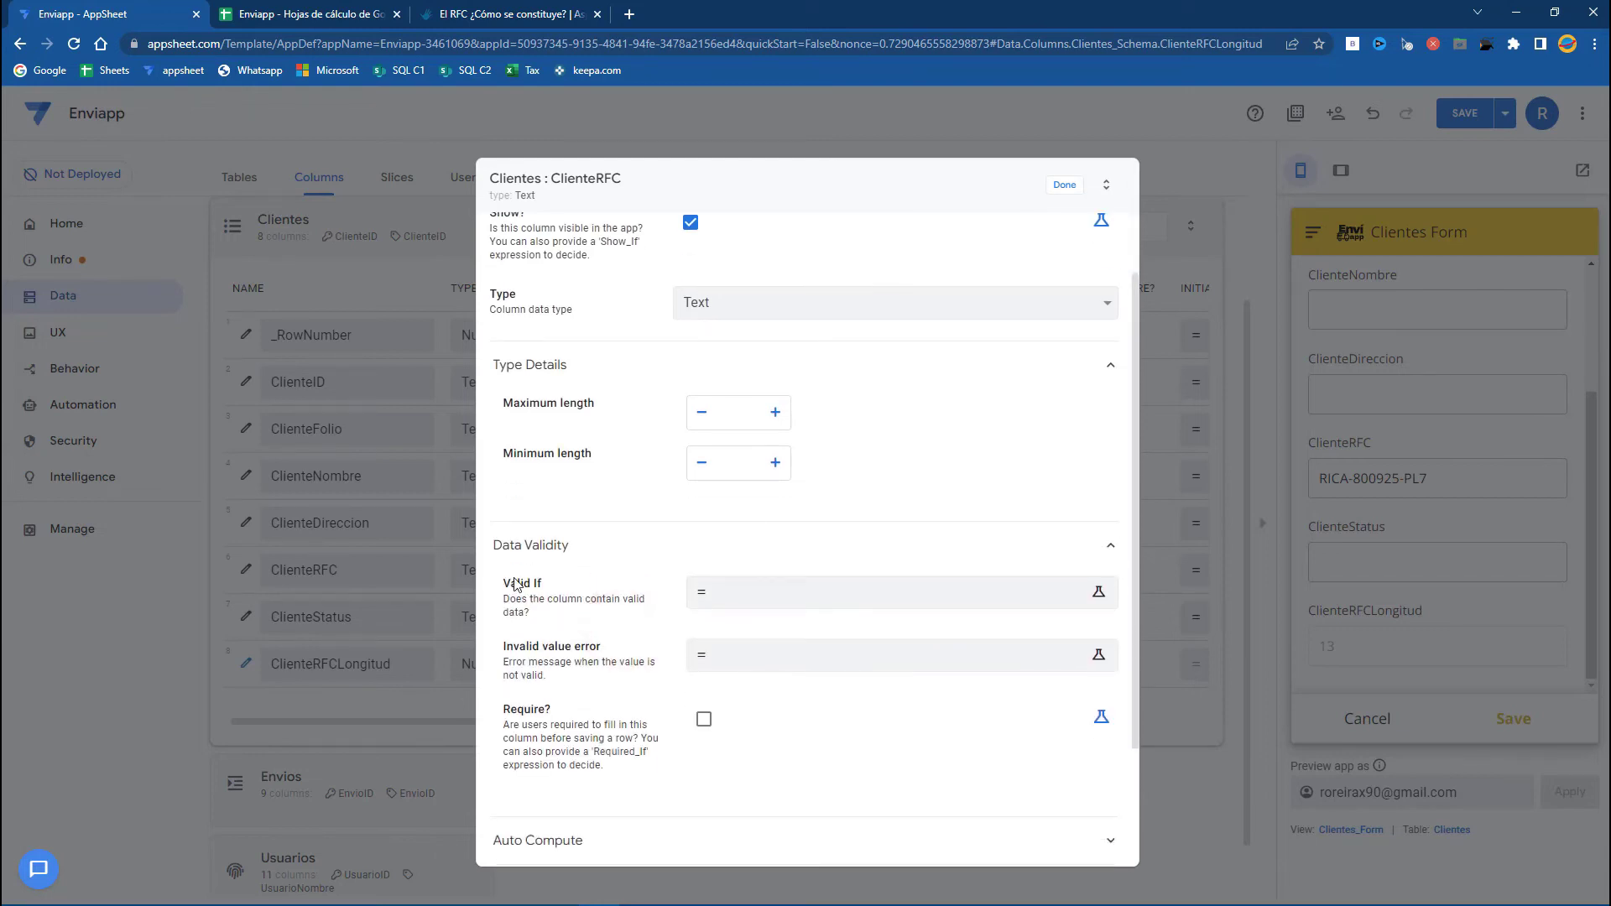
click(727, 598)
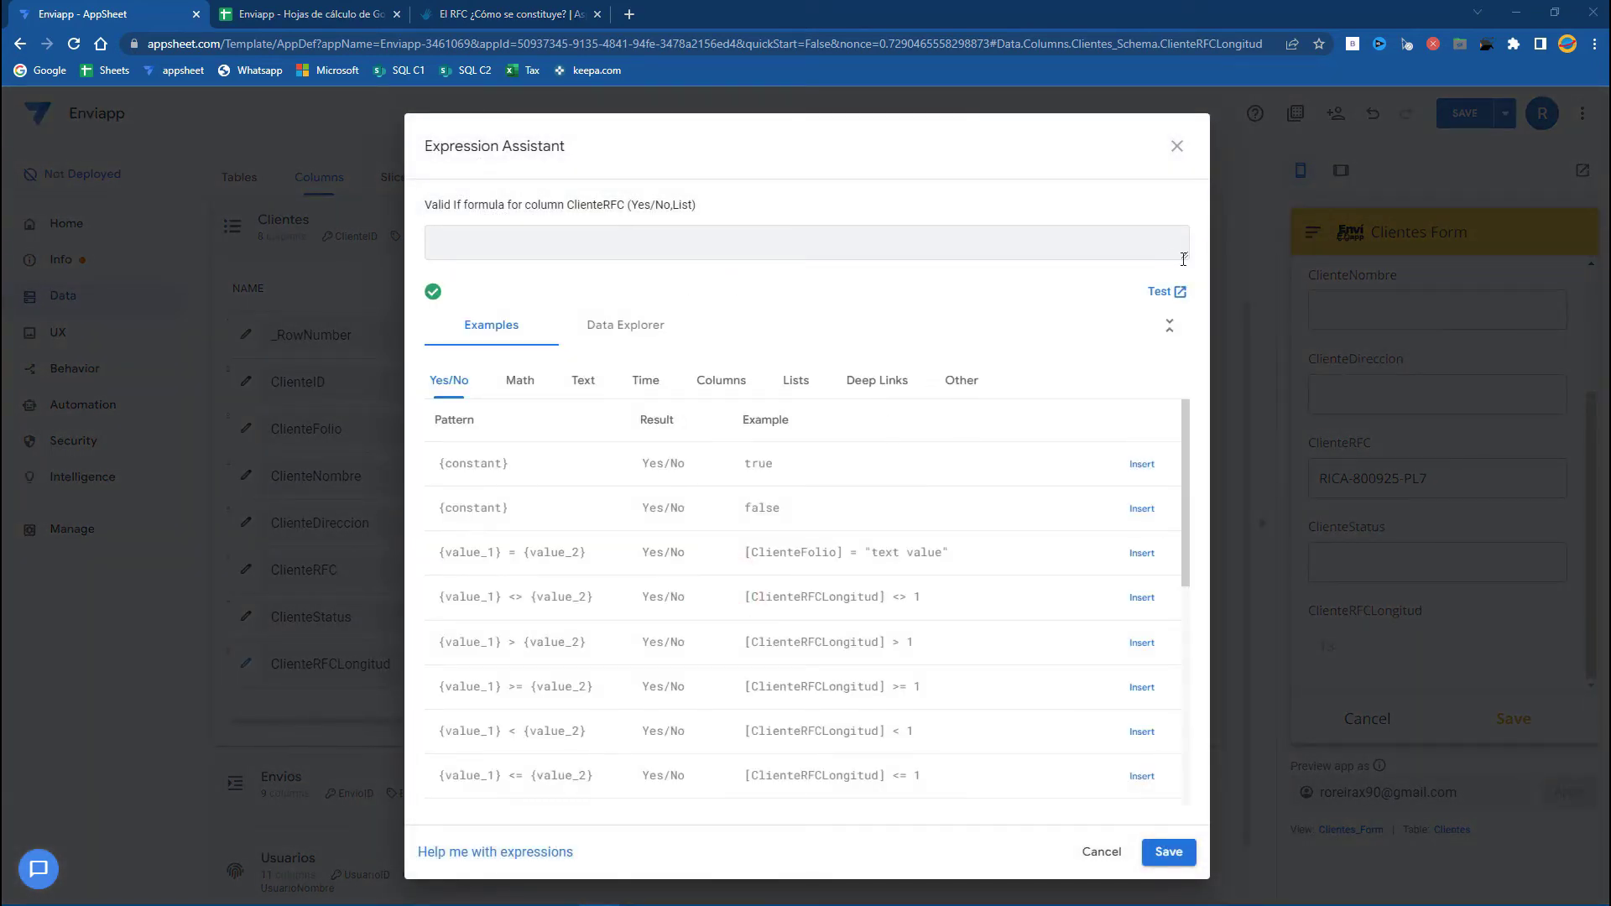
drag(1185, 259, 1173, 407)
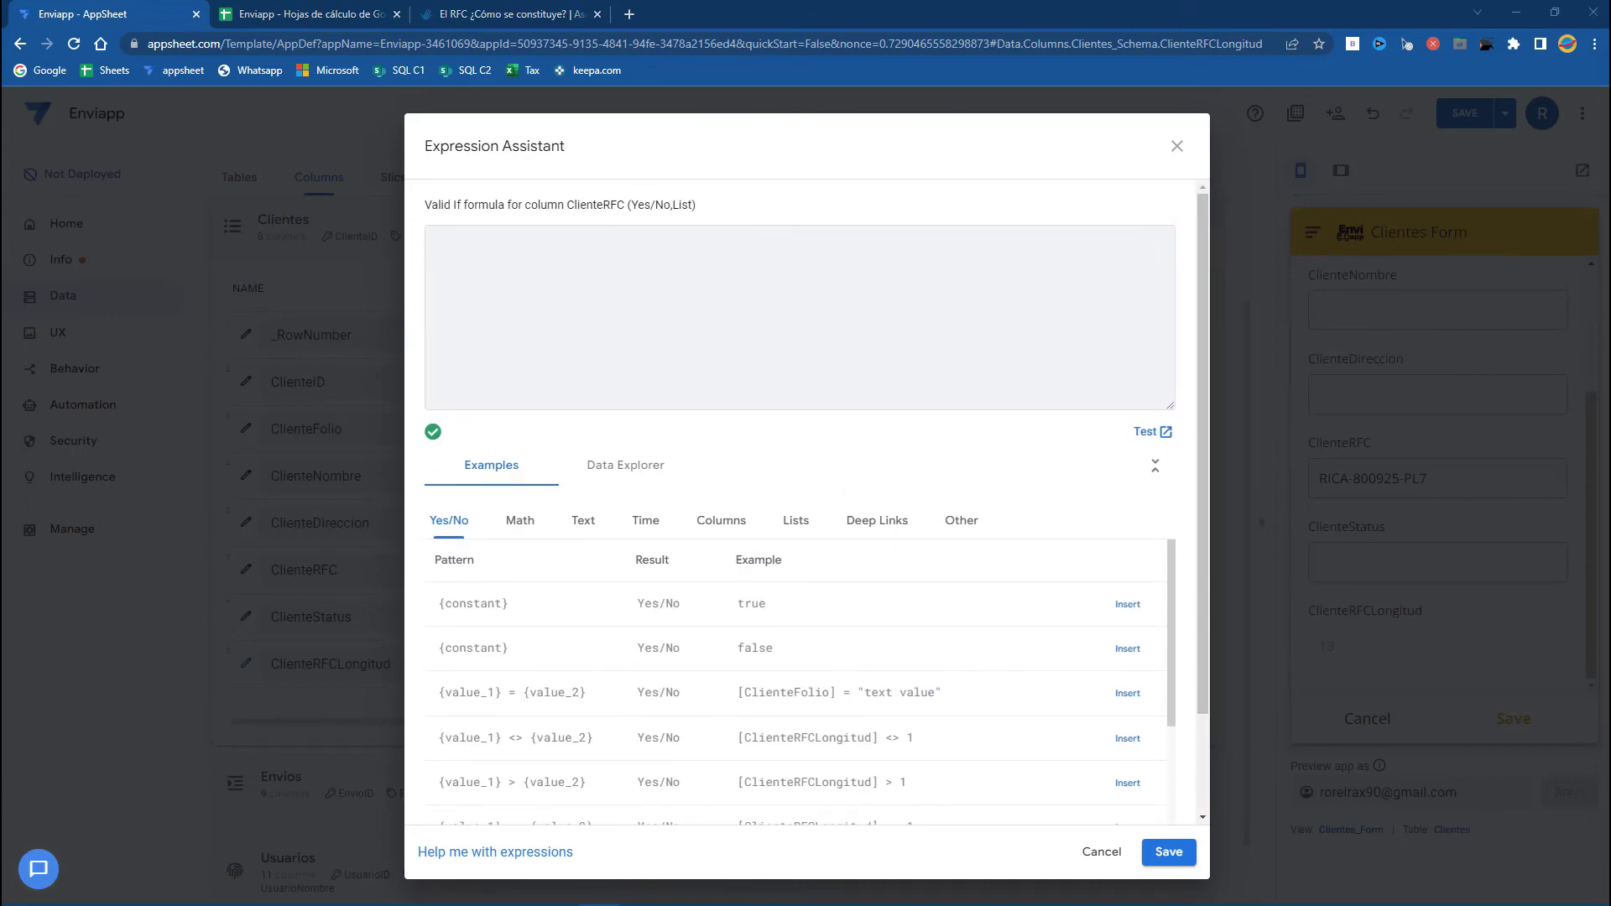
click(533, 275)
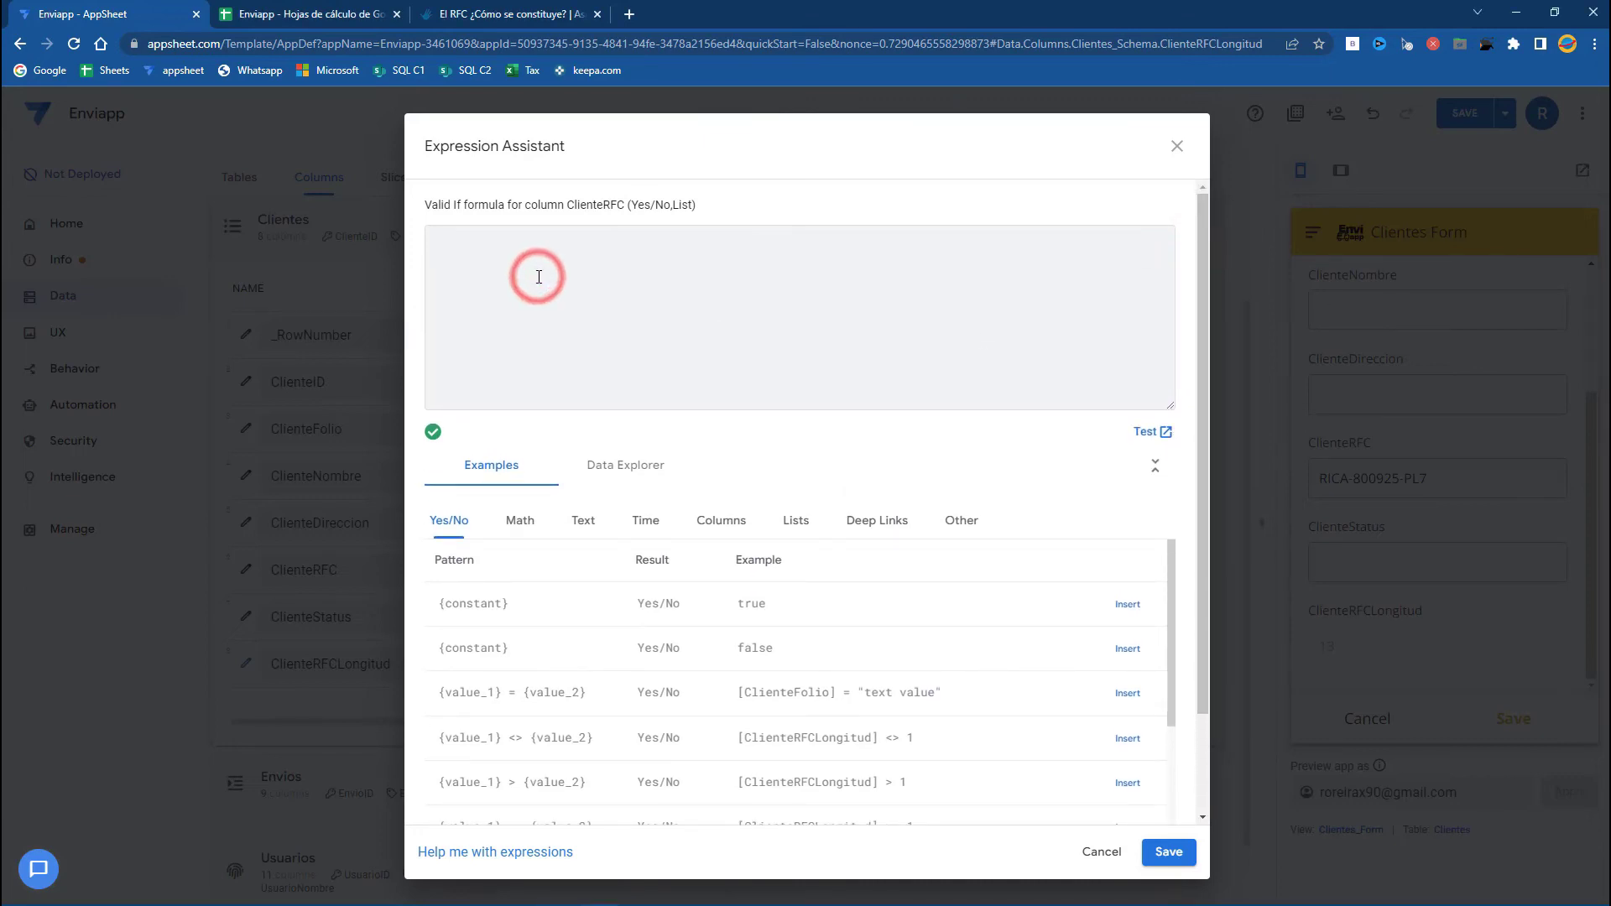
key(ctrl+v)
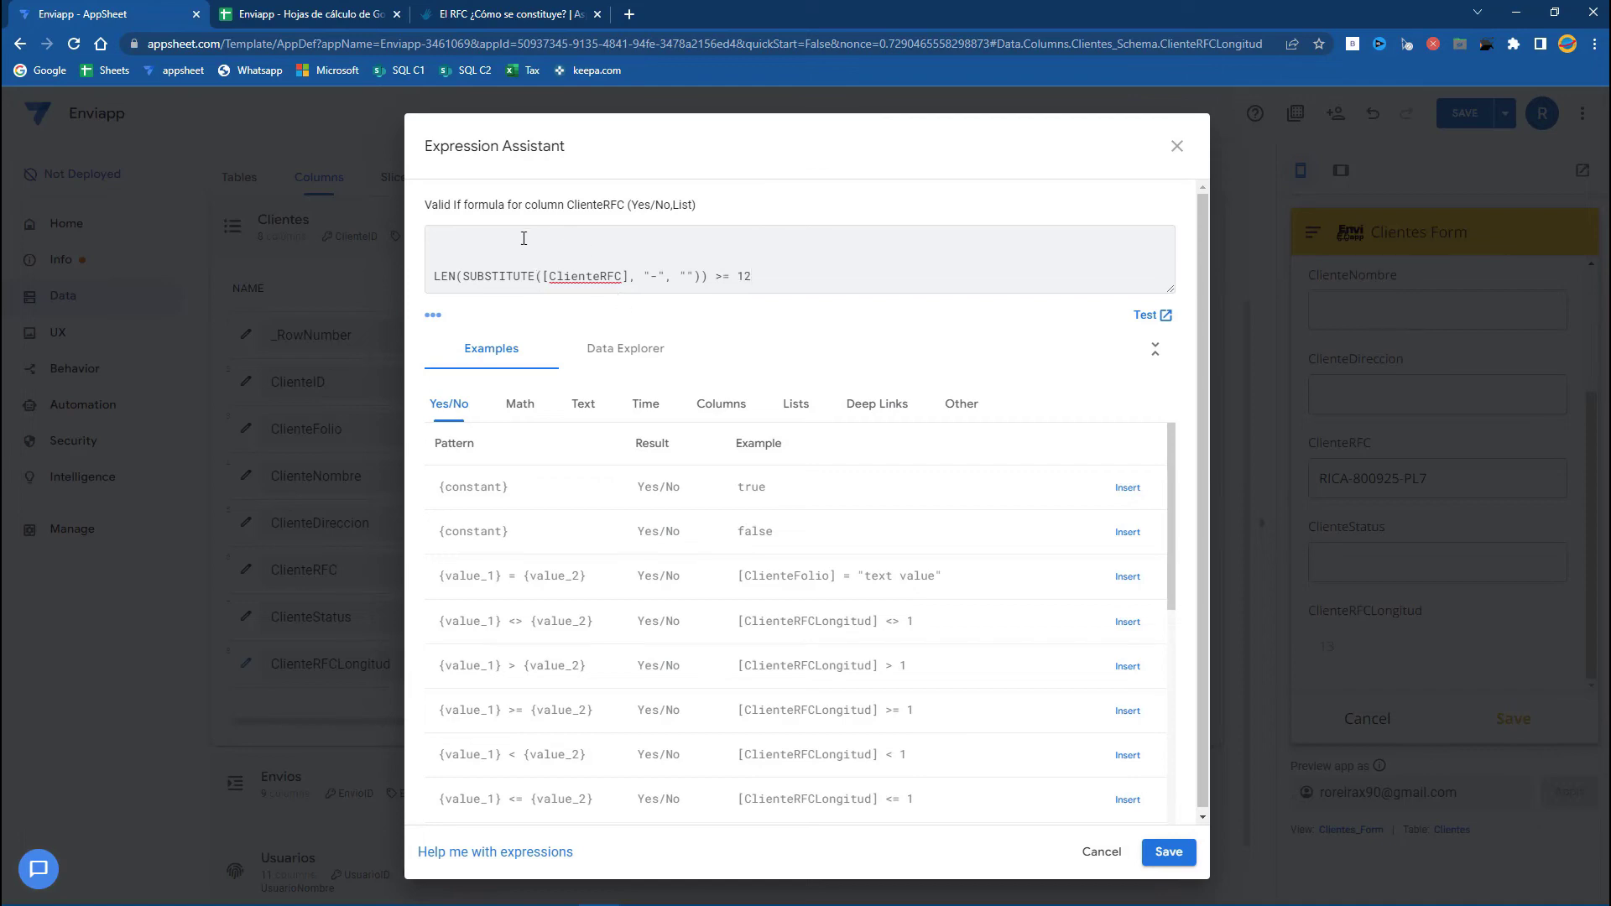
Step: Wrap the LEN(SUBSTITUTE([ClienteRFC],"-","")) >= 12 condition inside AND( )
key(Delete)
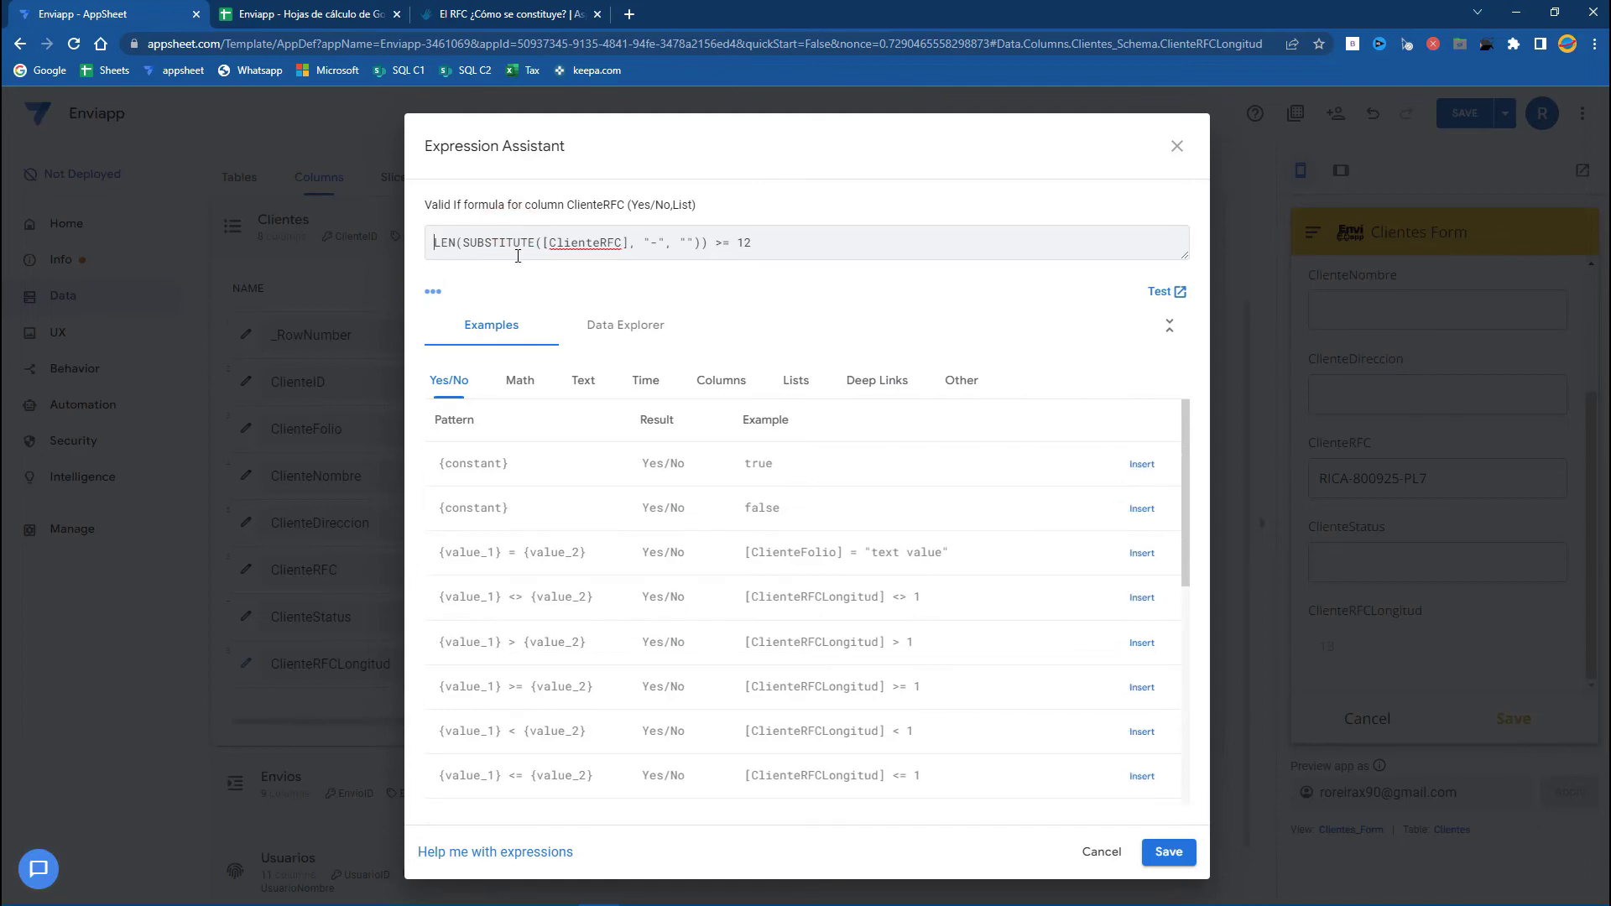
key(Return)
click(455, 248)
text(AND)
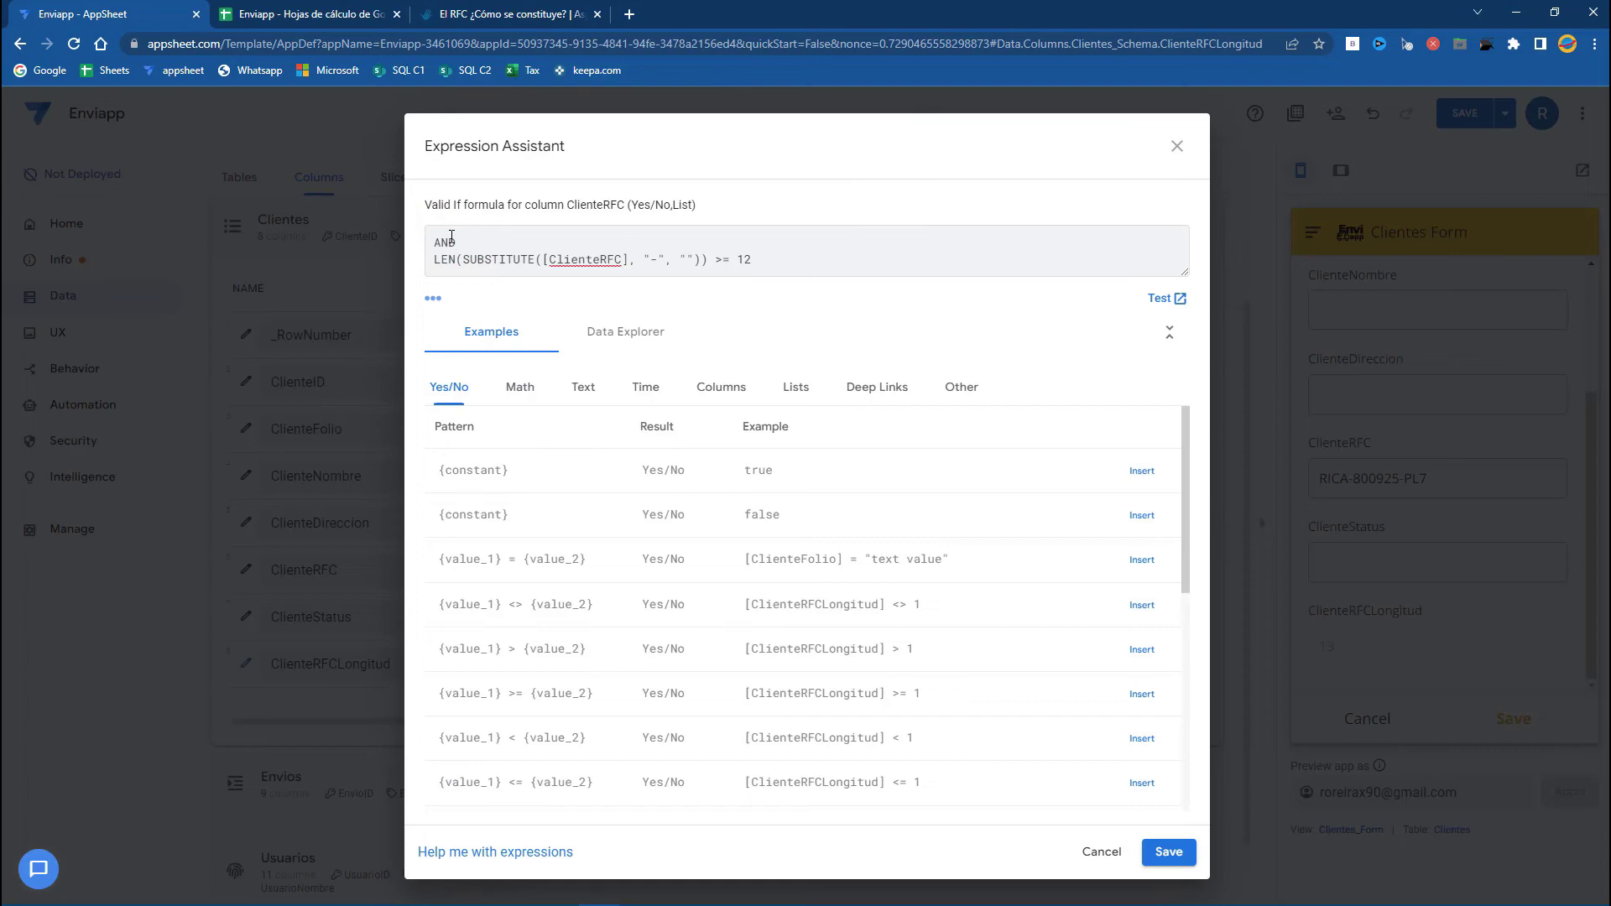
key(Return)
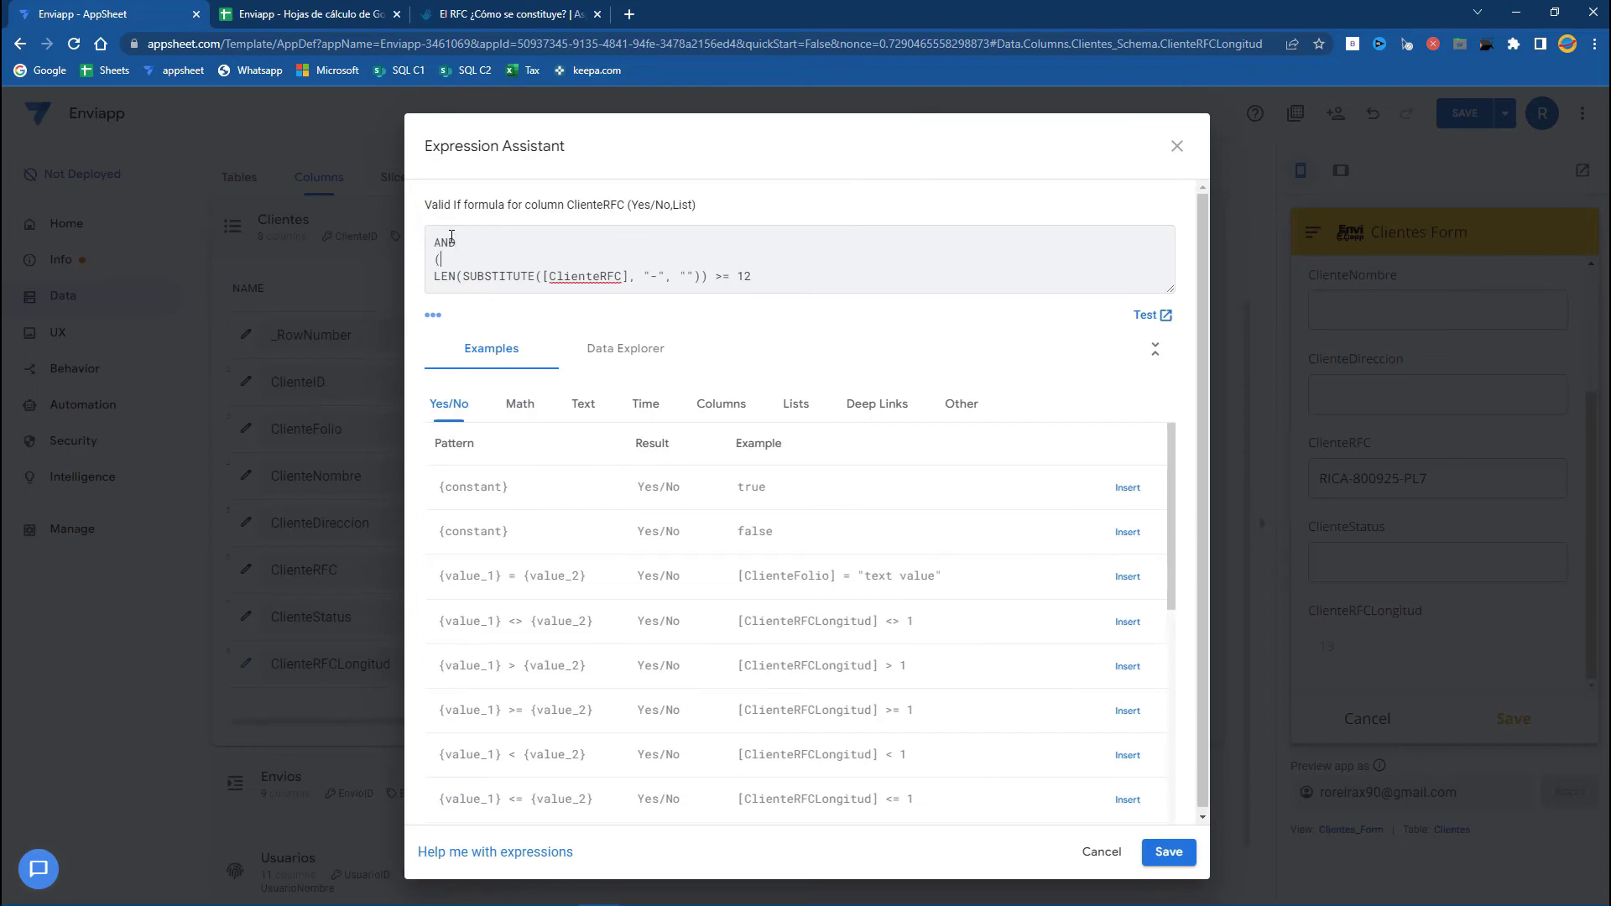
key(Return)
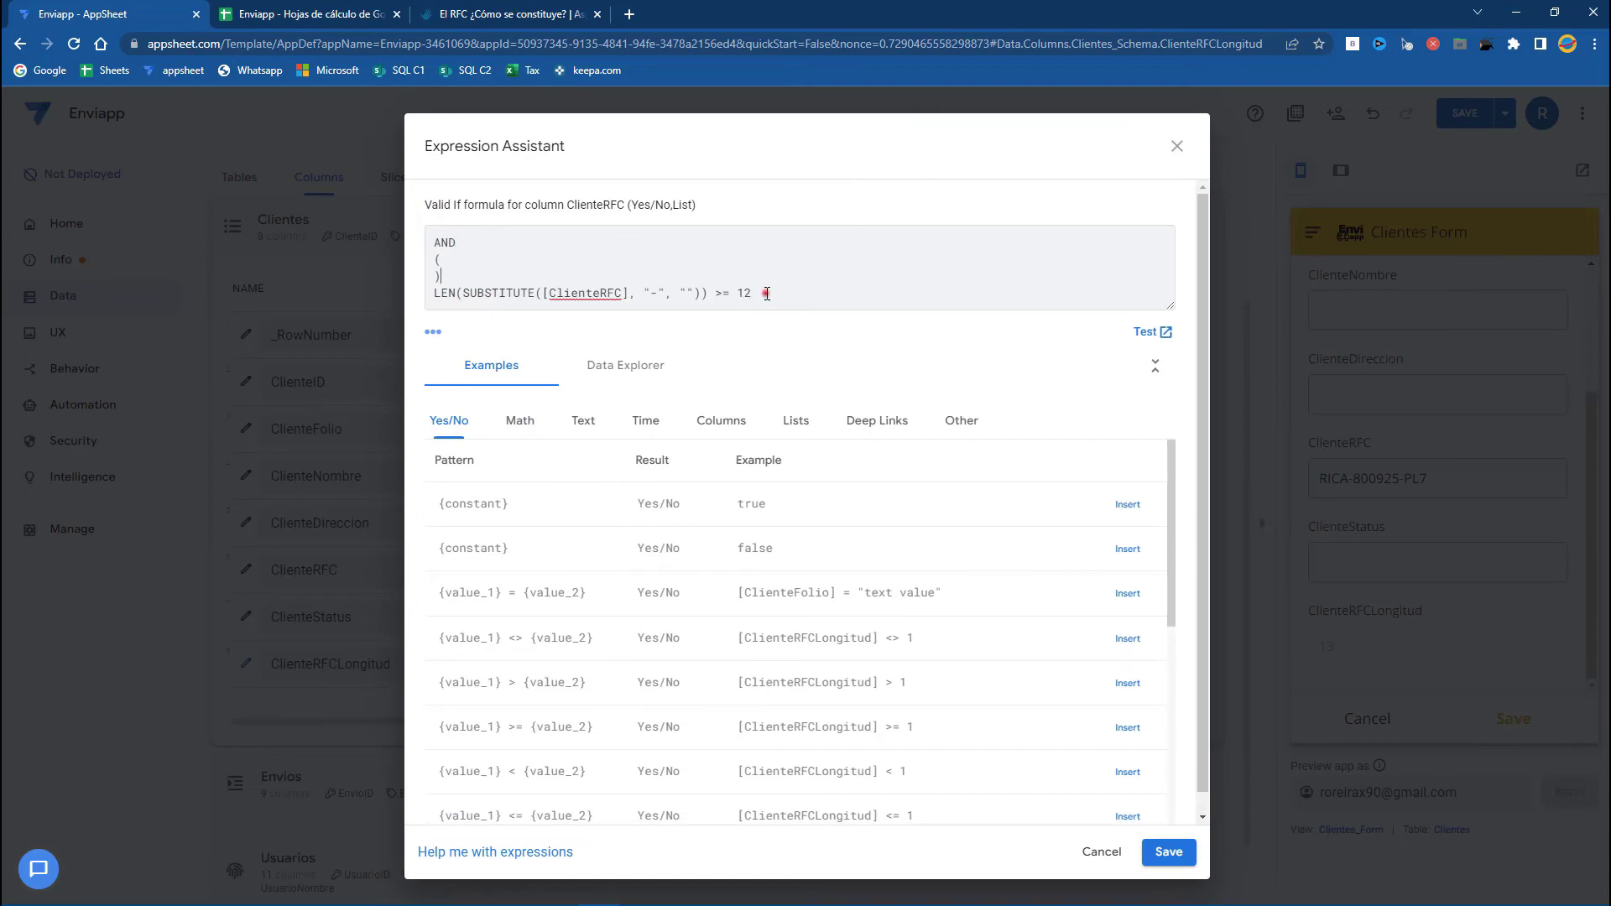
triple_click(766, 293)
key(ctrl+x)
click(467, 261)
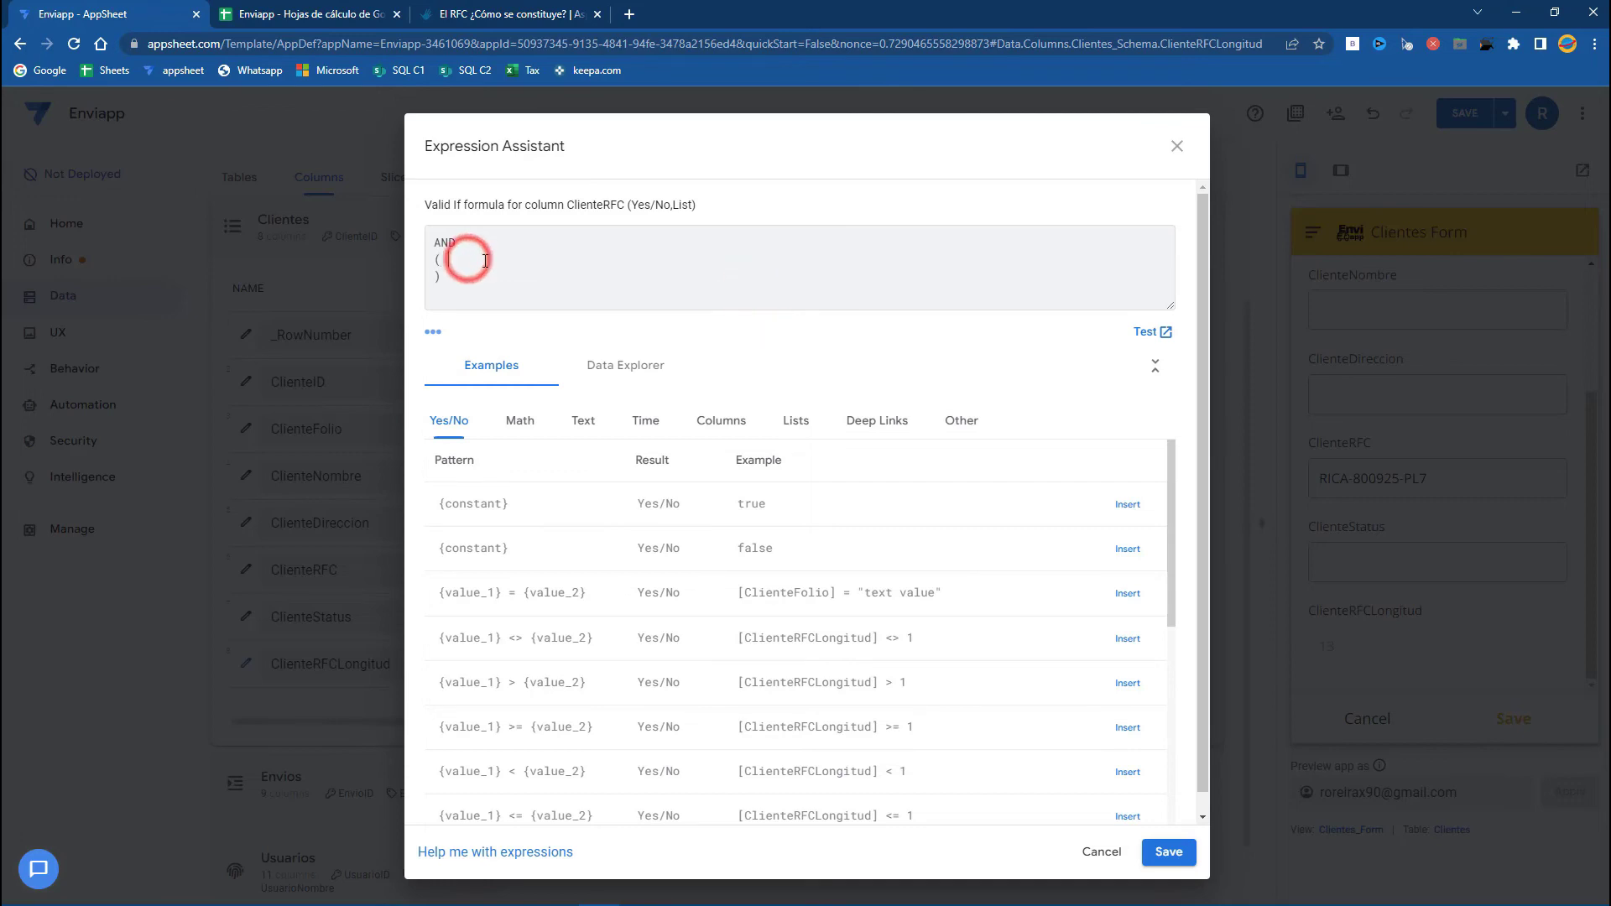
key(Return)
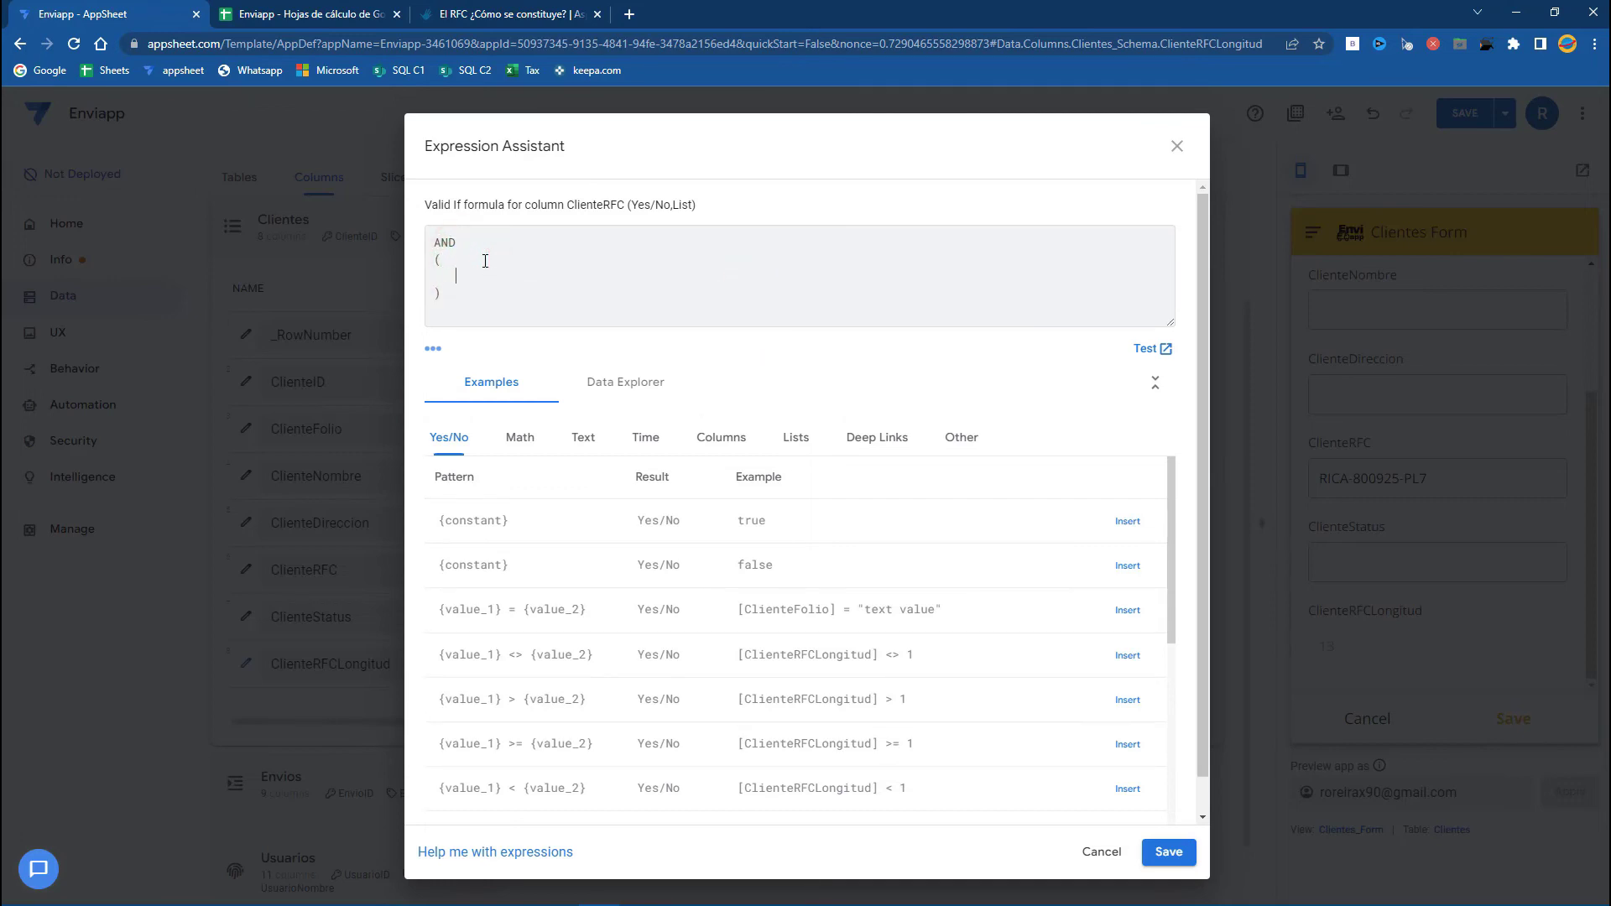
key(ctrl+v)
key(Return)
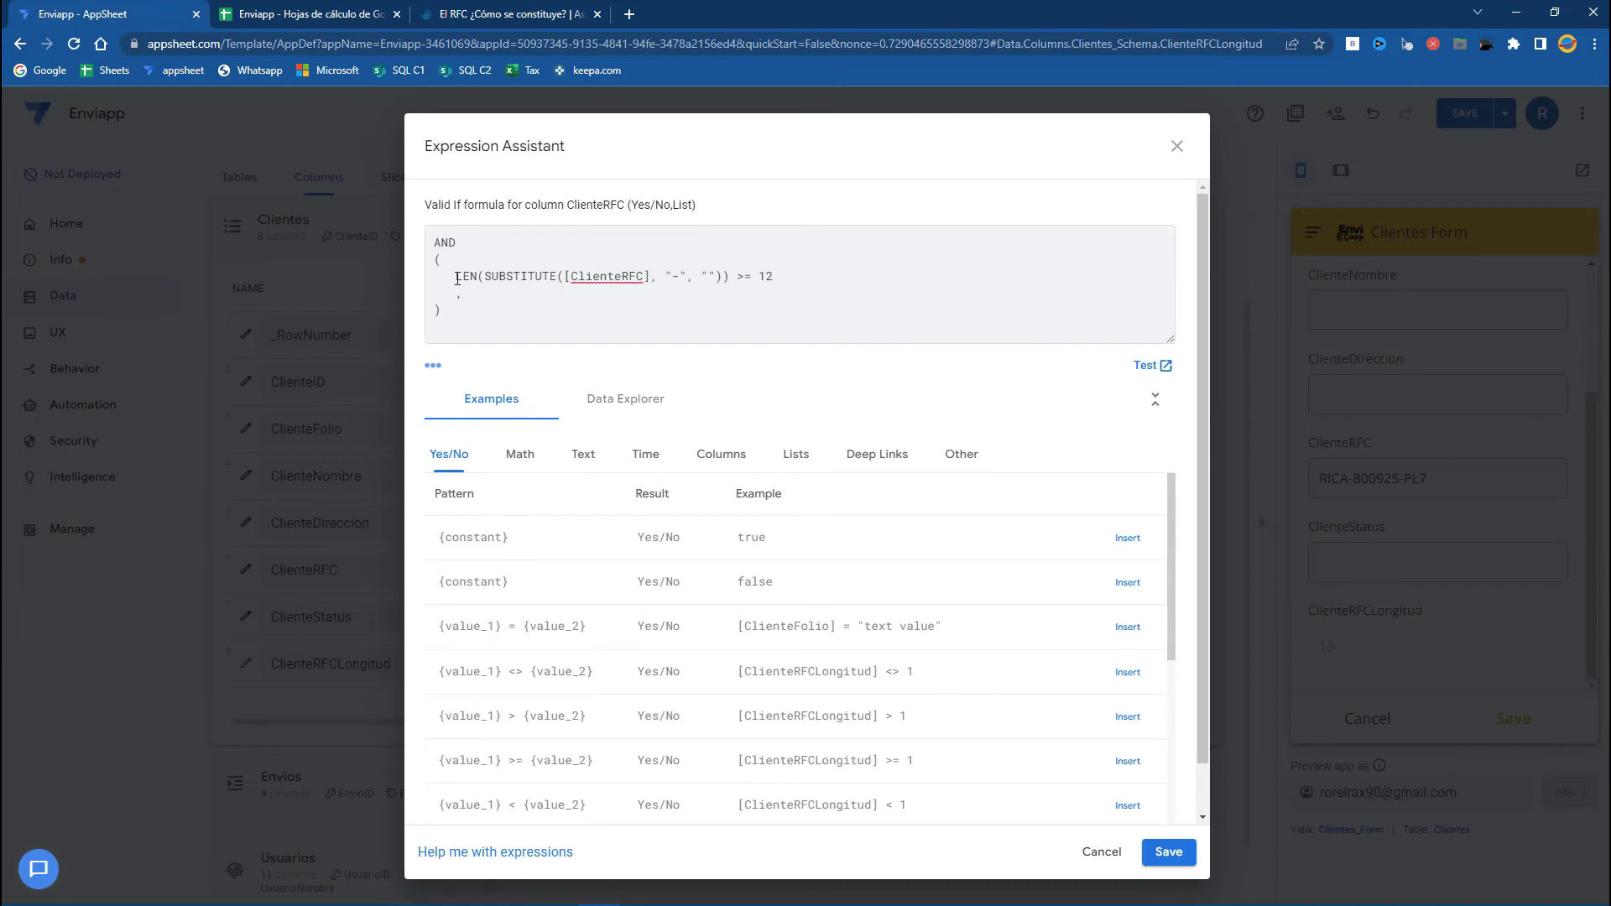
Step: Add a second condition requiring the hyphen-free length <= 13, and save the Valid If rule
drag(457, 279, 823, 270)
click(654, 300)
key(ctrl+v)
key(BackSpace)
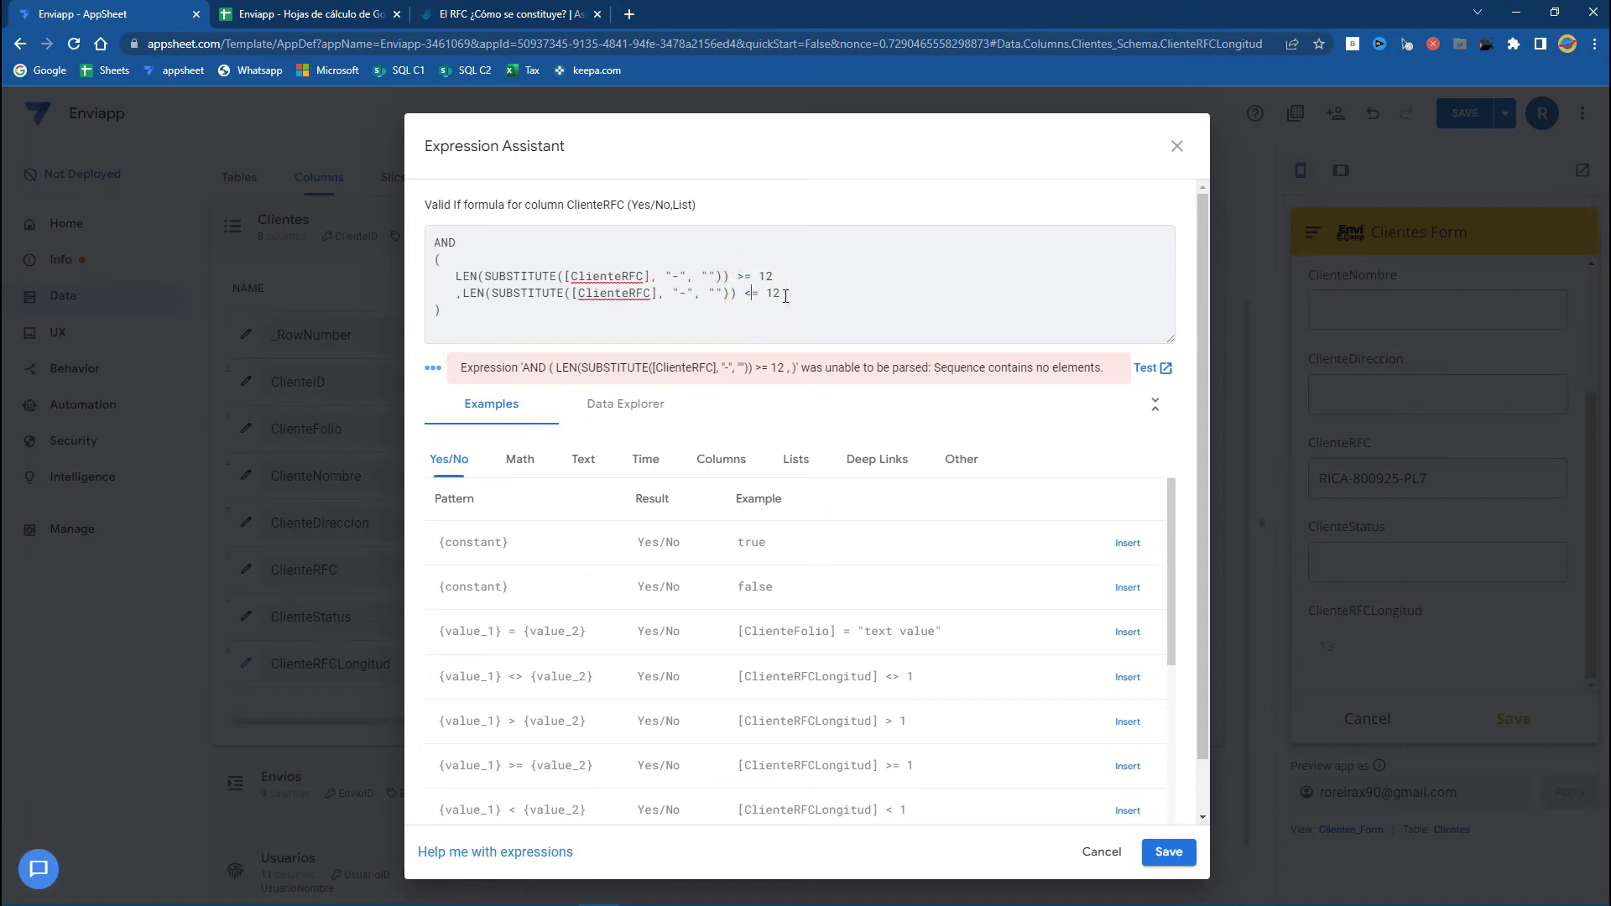
key(BackSpace)
text(3)
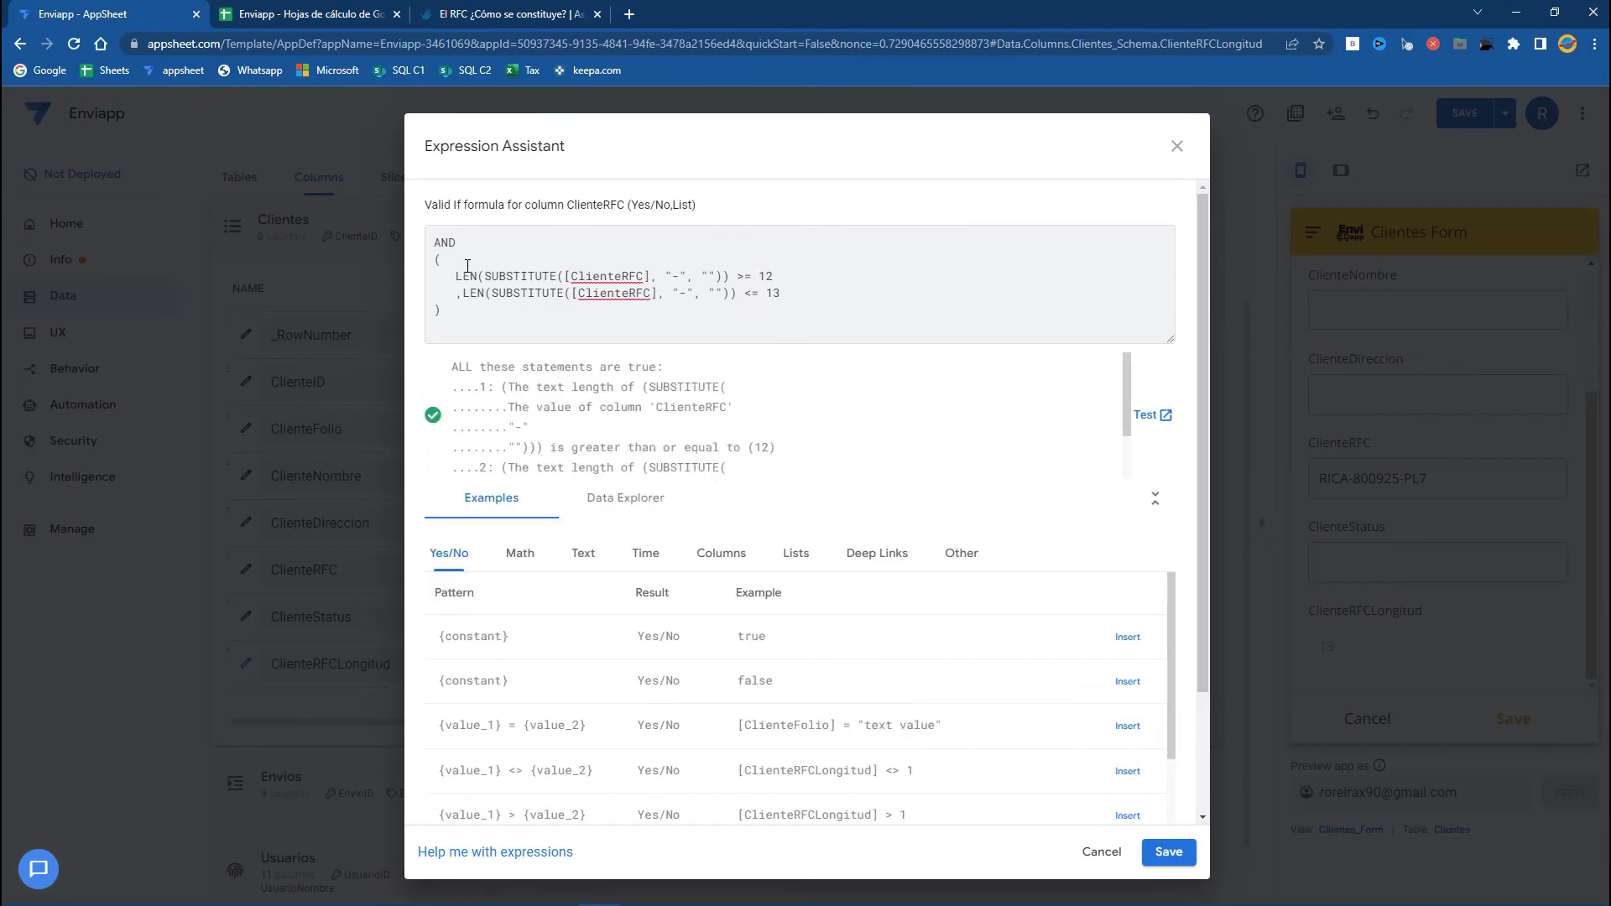
click(1169, 852)
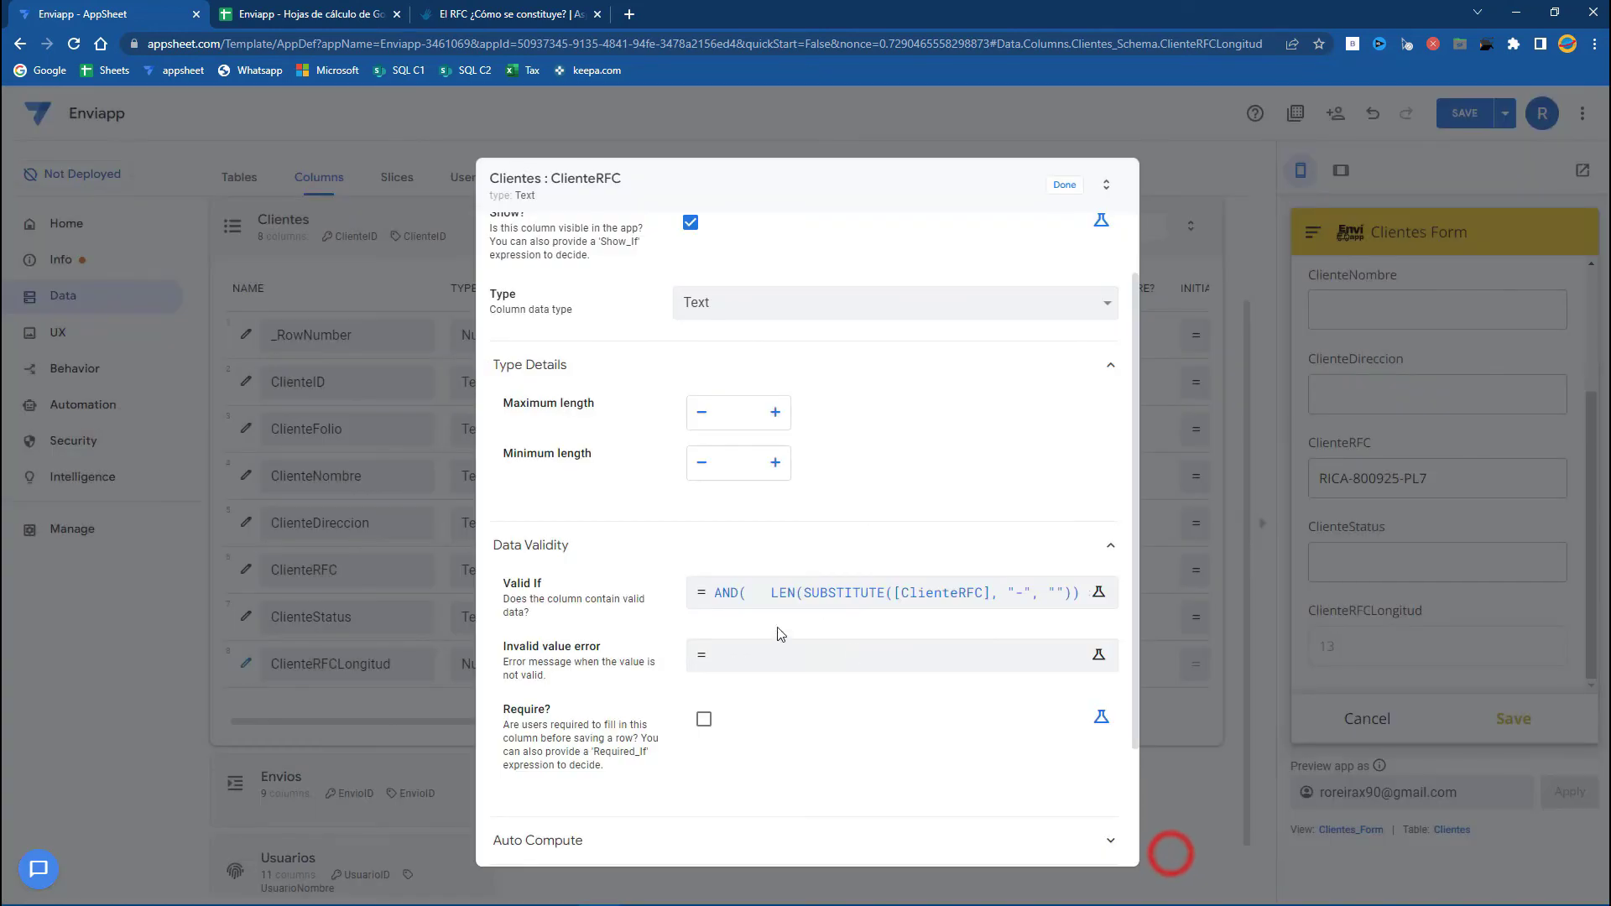
Step: Set ClienteRFC's invalid value error to 'El RFC es incorrecto.', close the column editor and save the app
click(735, 660)
click(550, 246)
text(El RFC es incorrecto.)
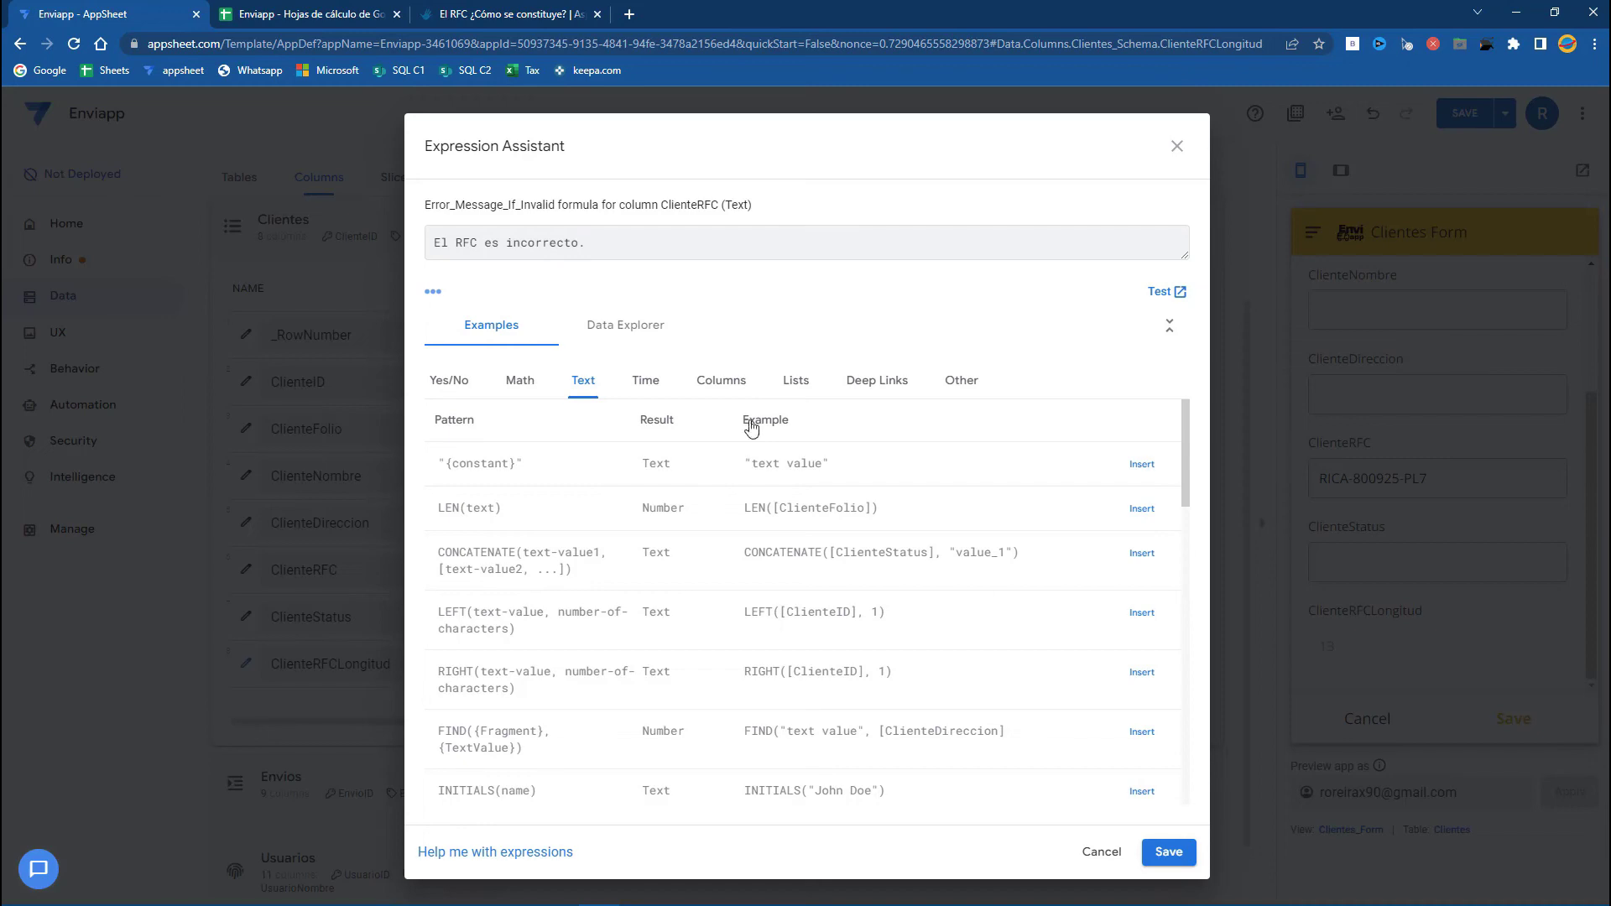
click(1167, 853)
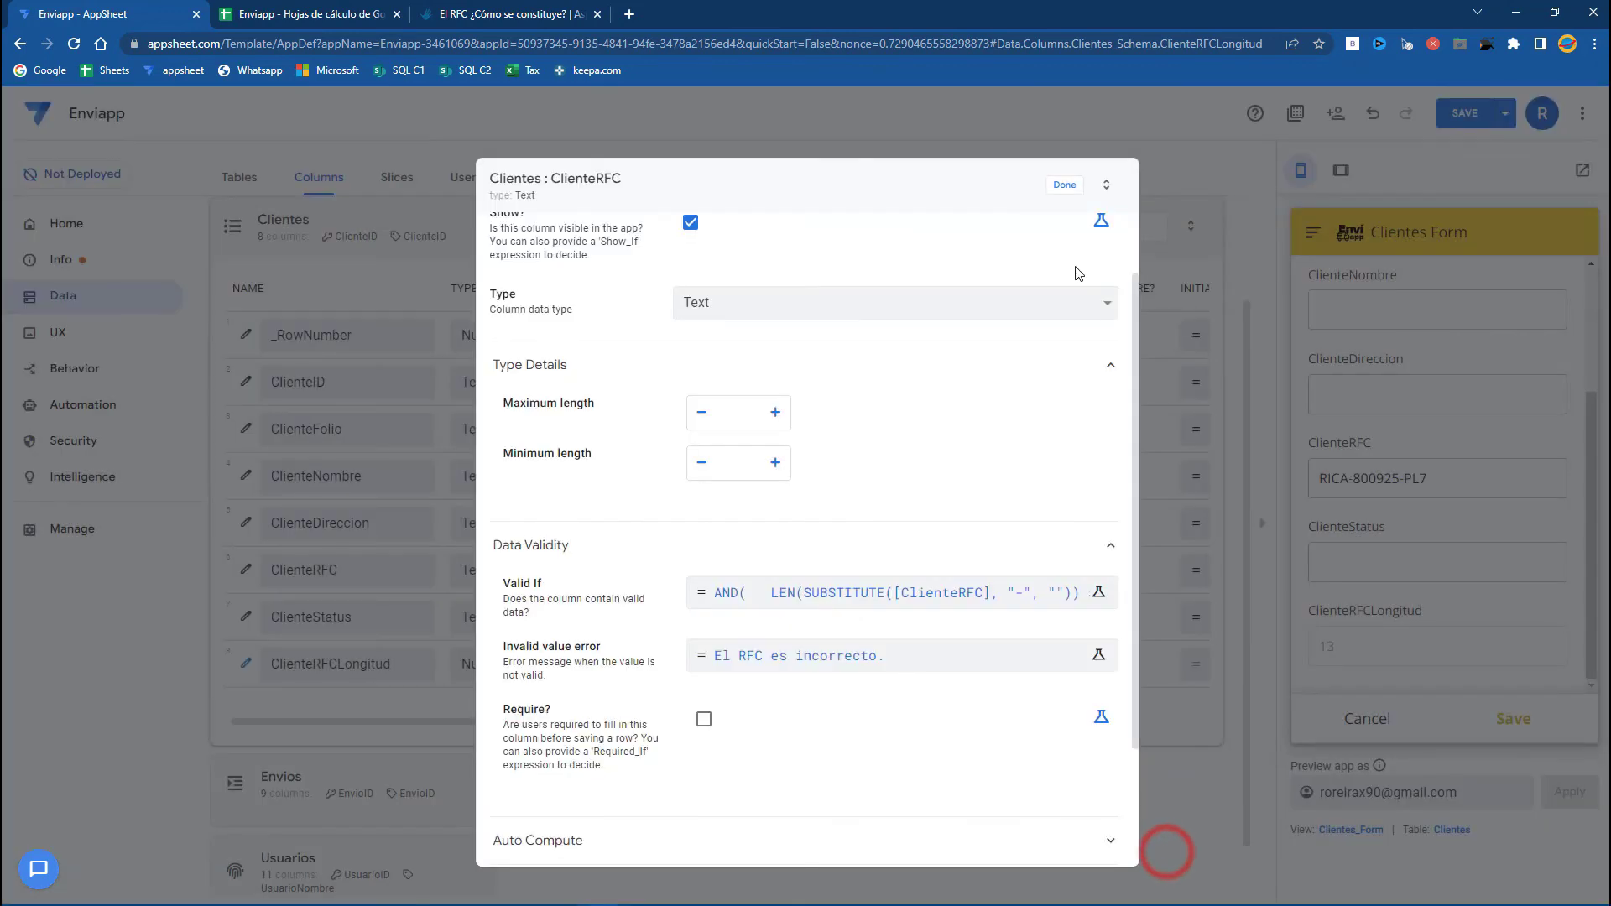
click(1064, 188)
click(1480, 116)
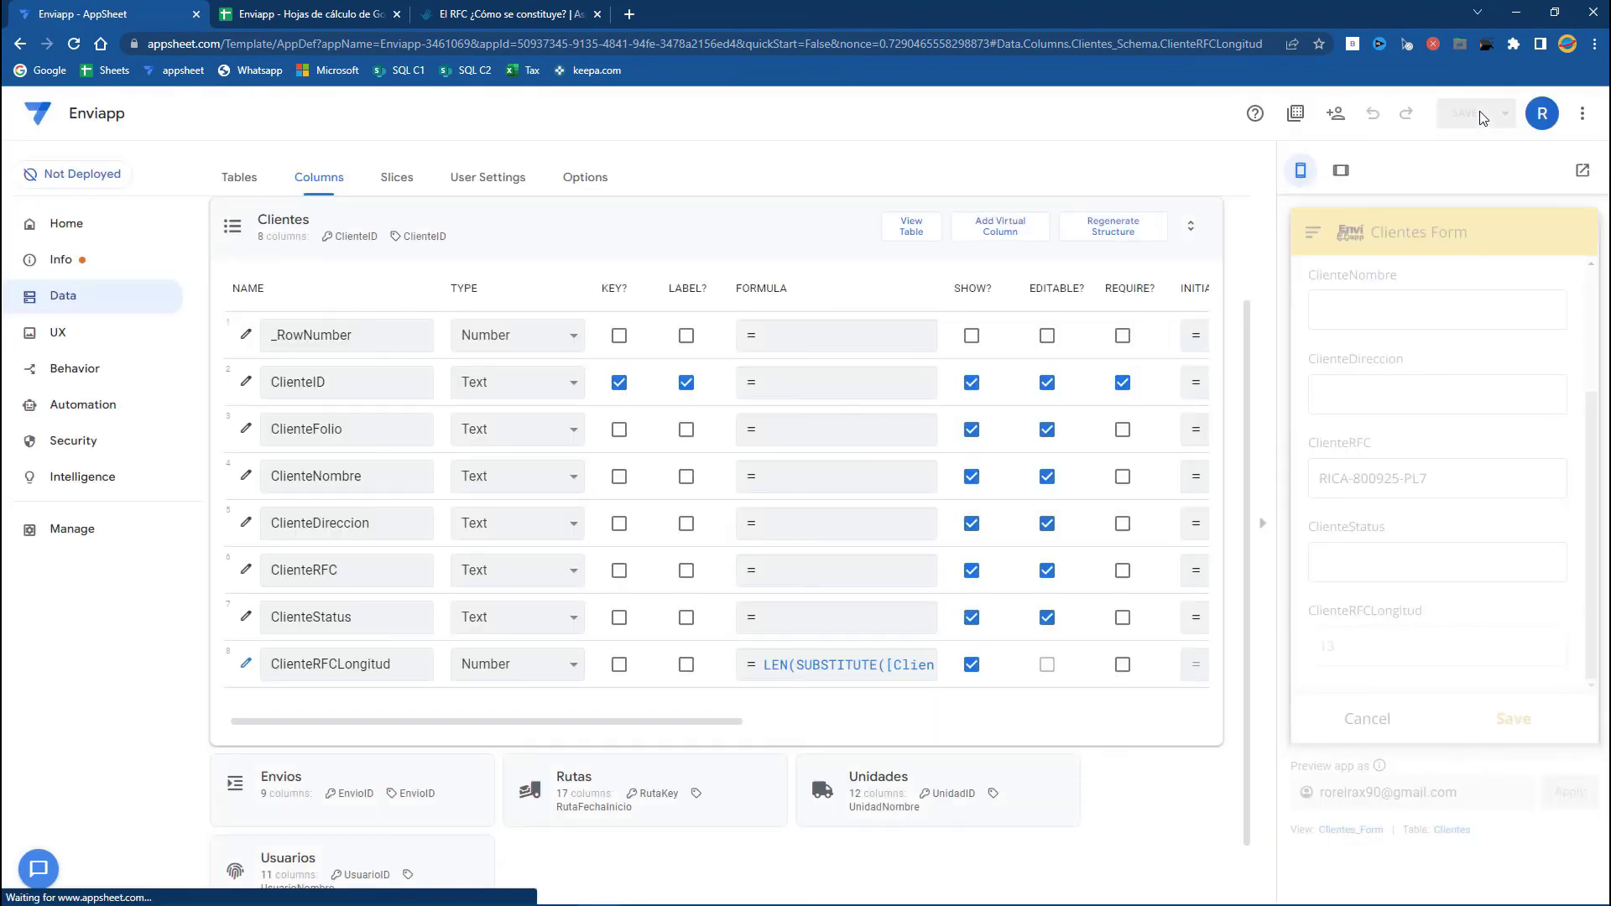
Step: Copy the sample RFC from the article and paste it into the preview's ClienteRFC field
click(495, 11)
right_click(720, 687)
click(727, 699)
click(111, 9)
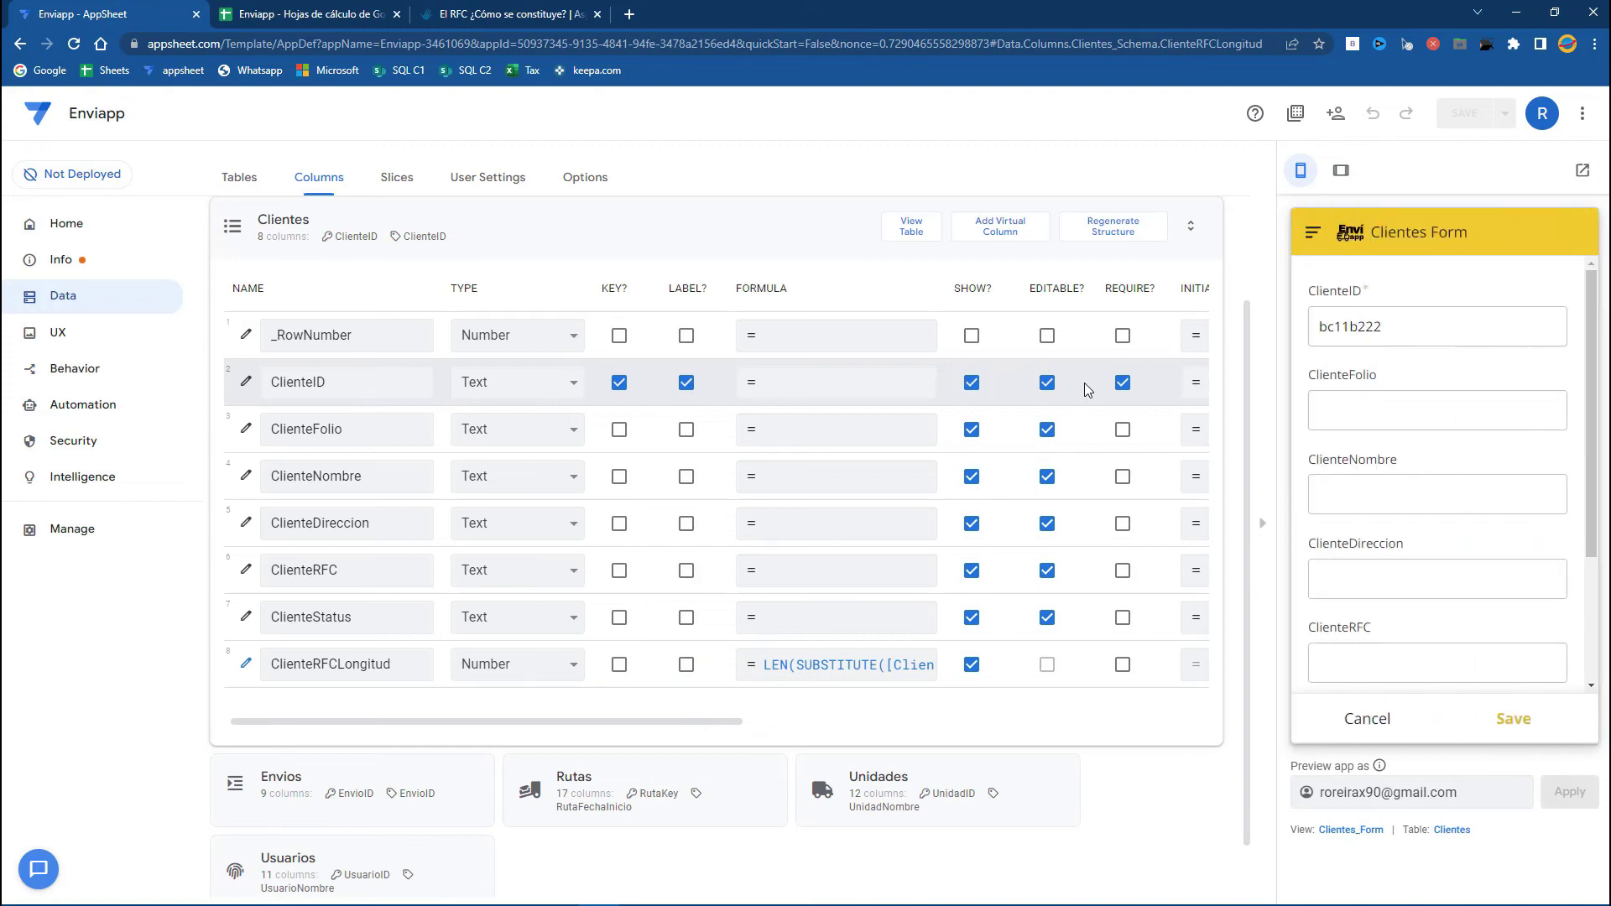
scroll(1362, 549, down, 3)
click(1362, 495)
key(ctrl+v)
click(1377, 597)
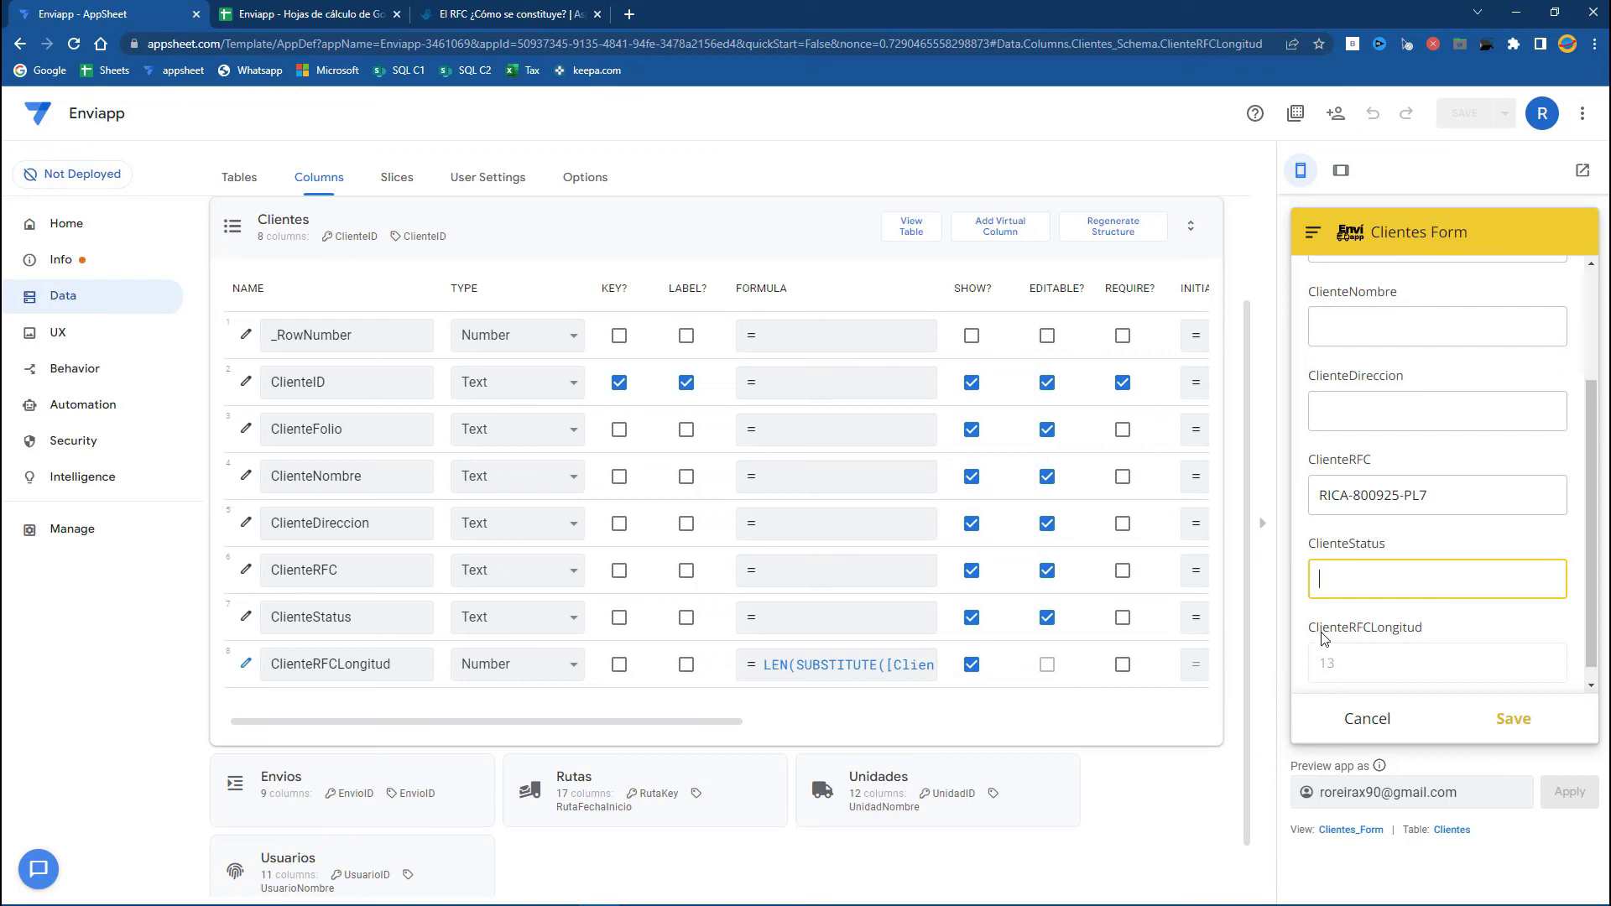
Step: Delete the RFC's last character to test validation on a shorter value
triple_click(1453, 491)
click(1465, 495)
key(BackSpace)
click(1421, 564)
click(1469, 495)
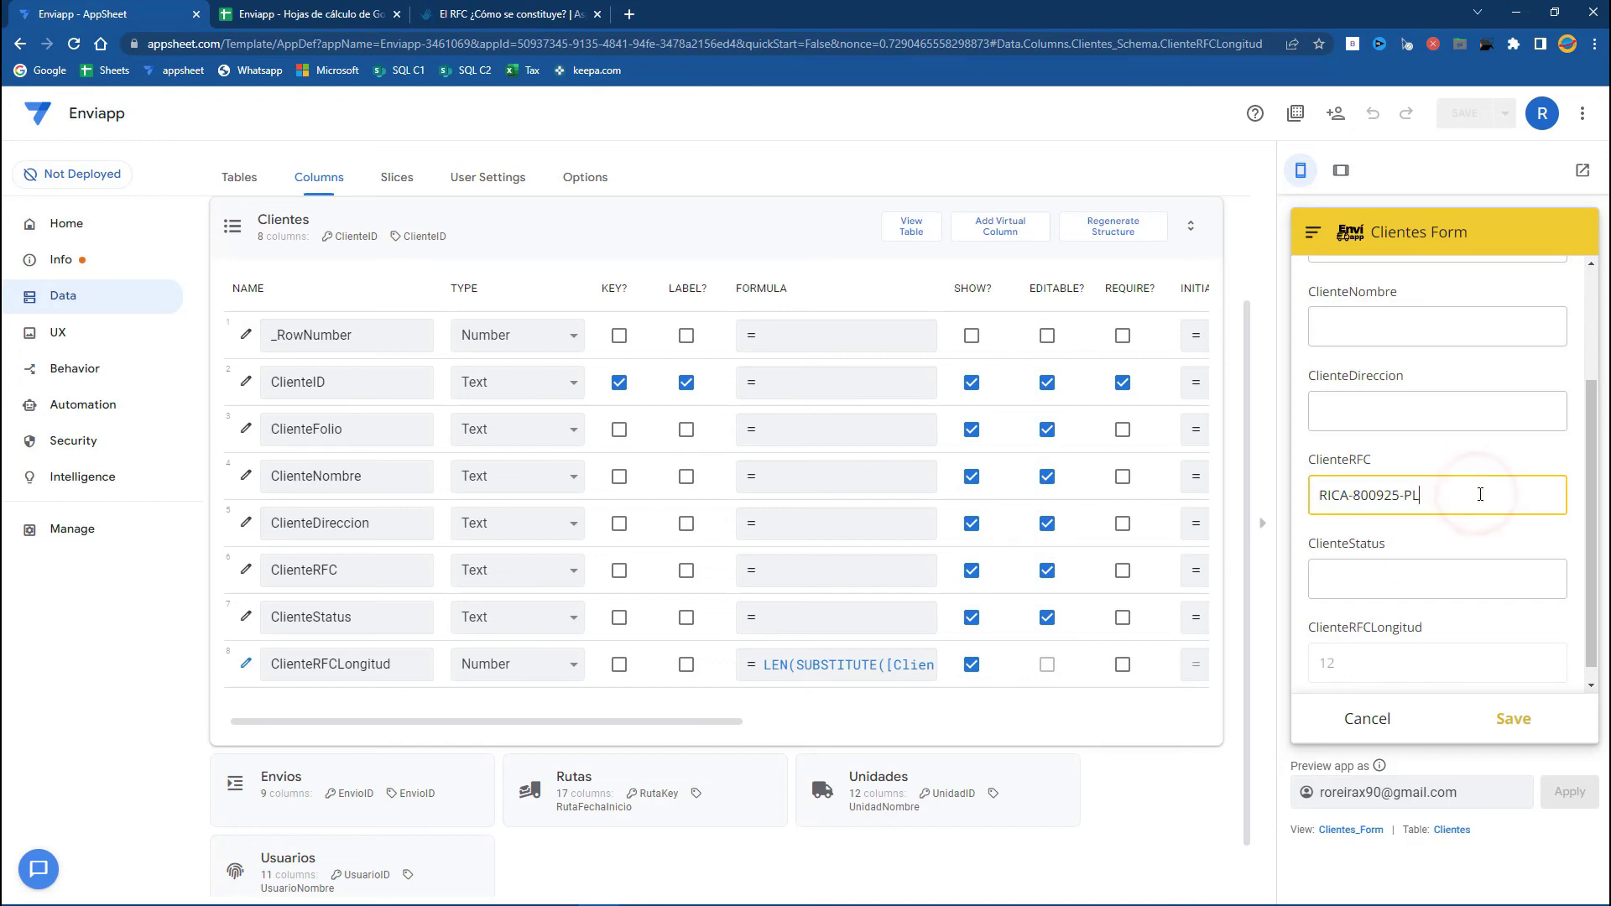
click(1435, 561)
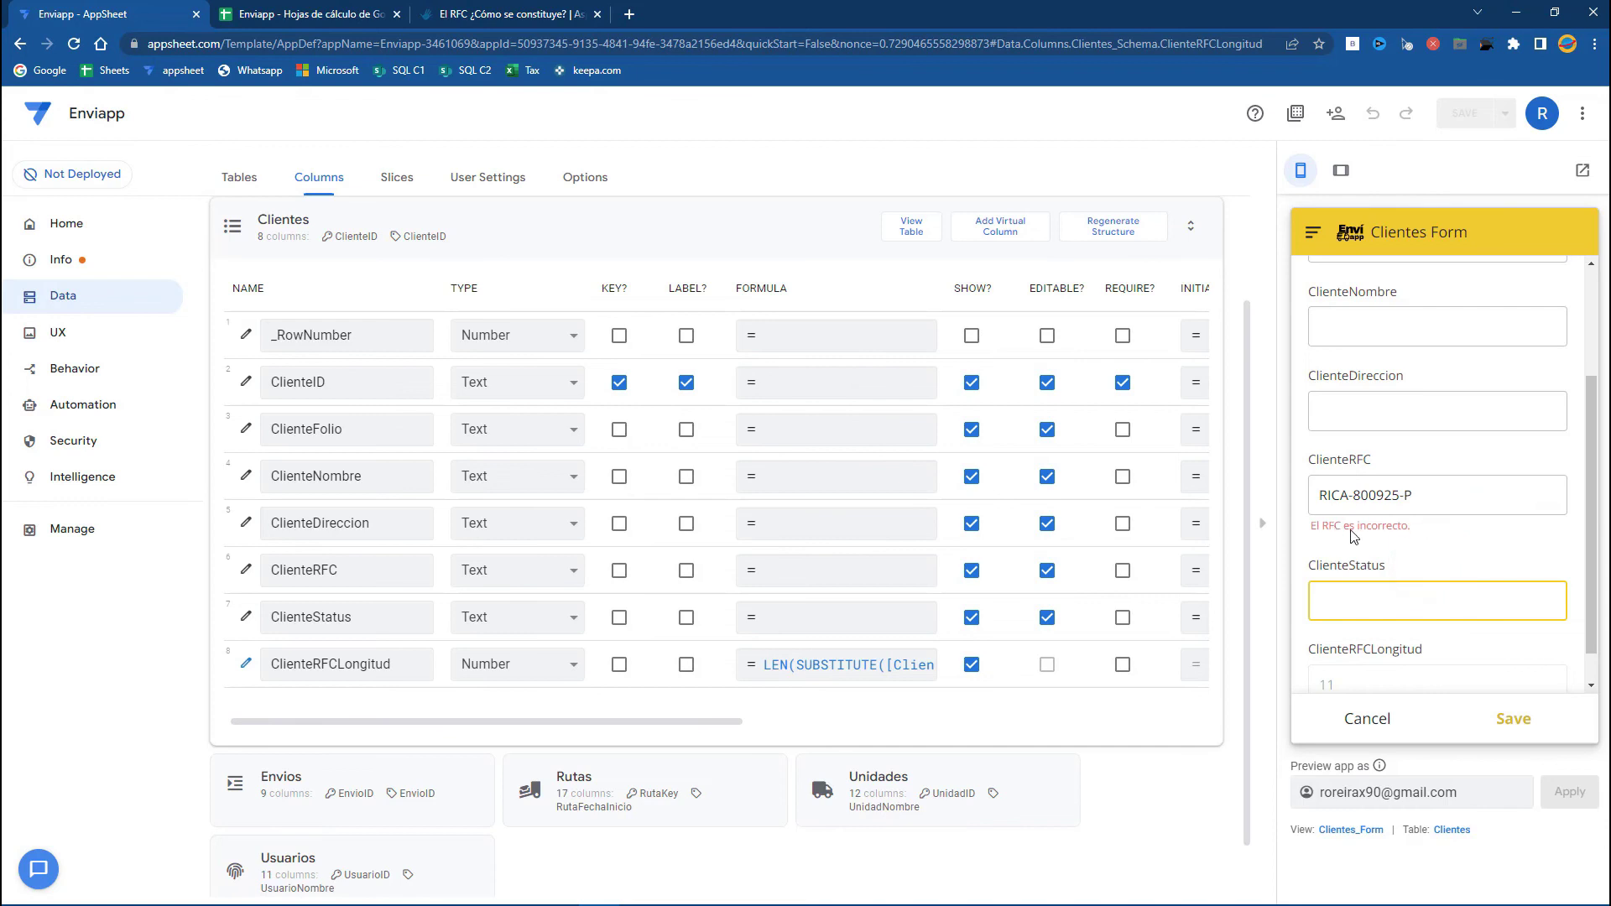
click(1447, 501)
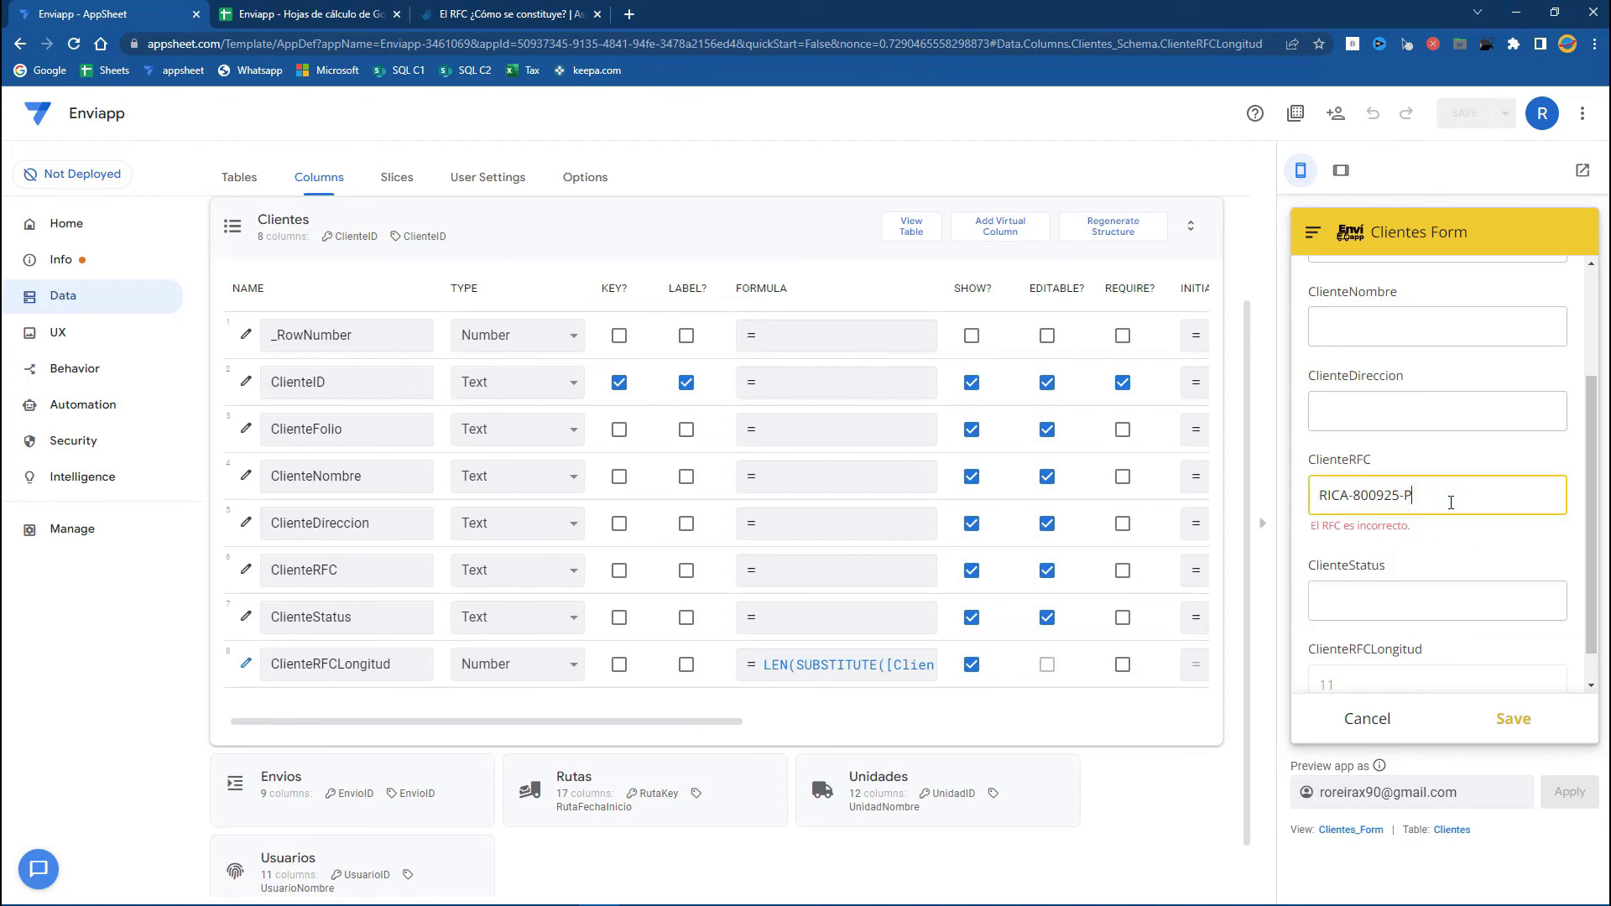
text(-)
click(1423, 598)
Step: Restore the 'L7' ending, then lengthen the RFC to RICA-800925-PL700 to trigger 'El RFC es incorrecto.'
click(1424, 463)
double_click(1424, 463)
click(1423, 464)
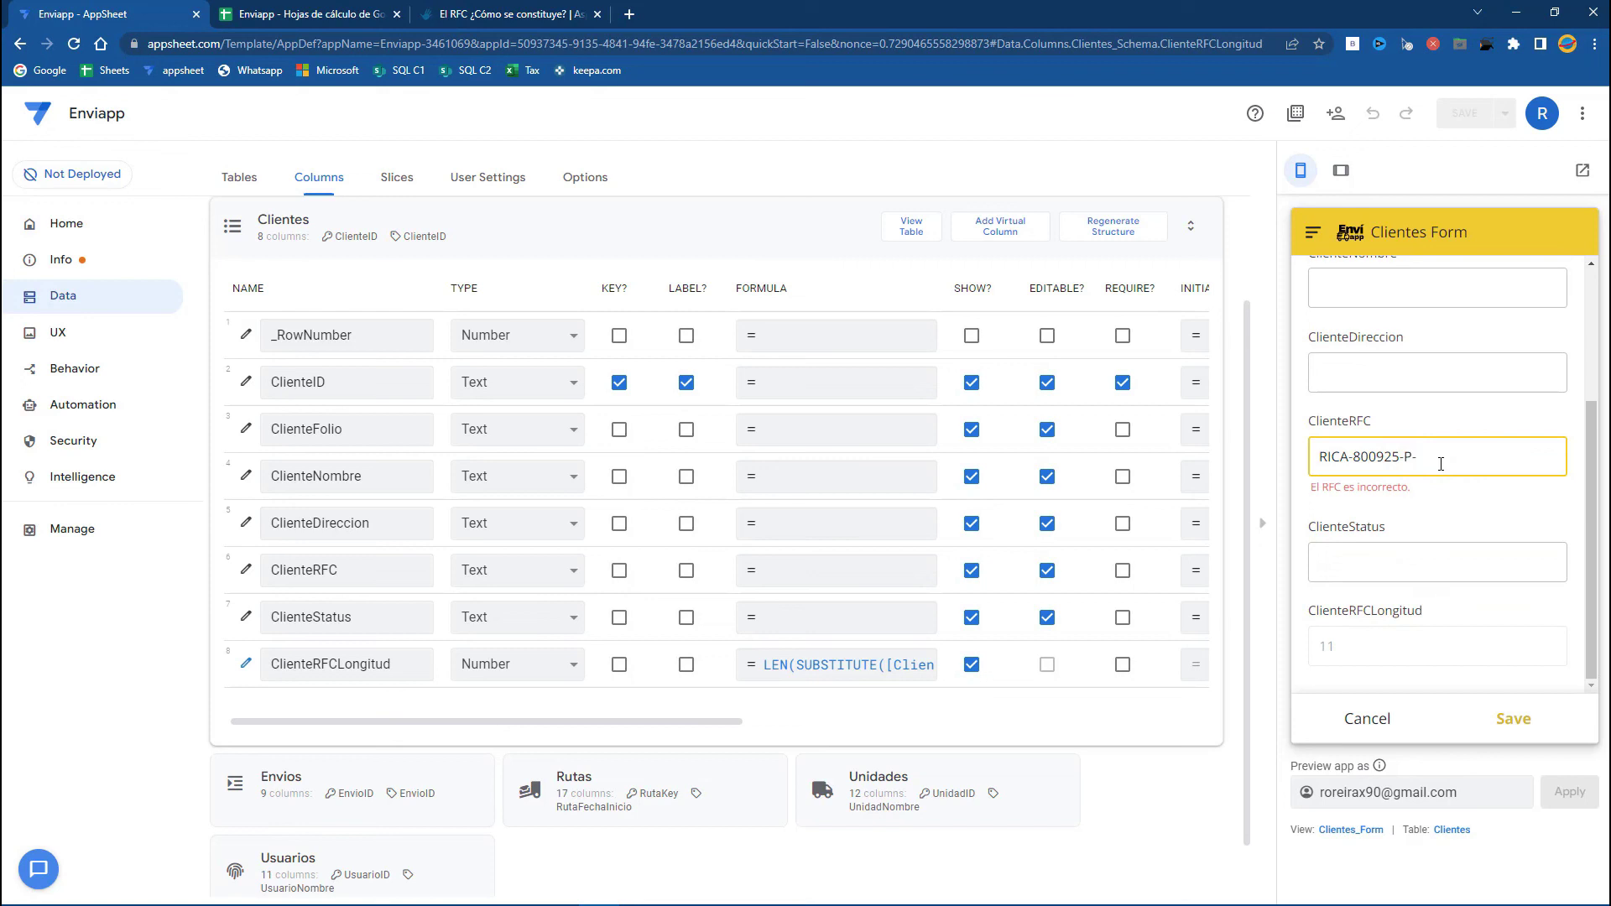
click(1447, 464)
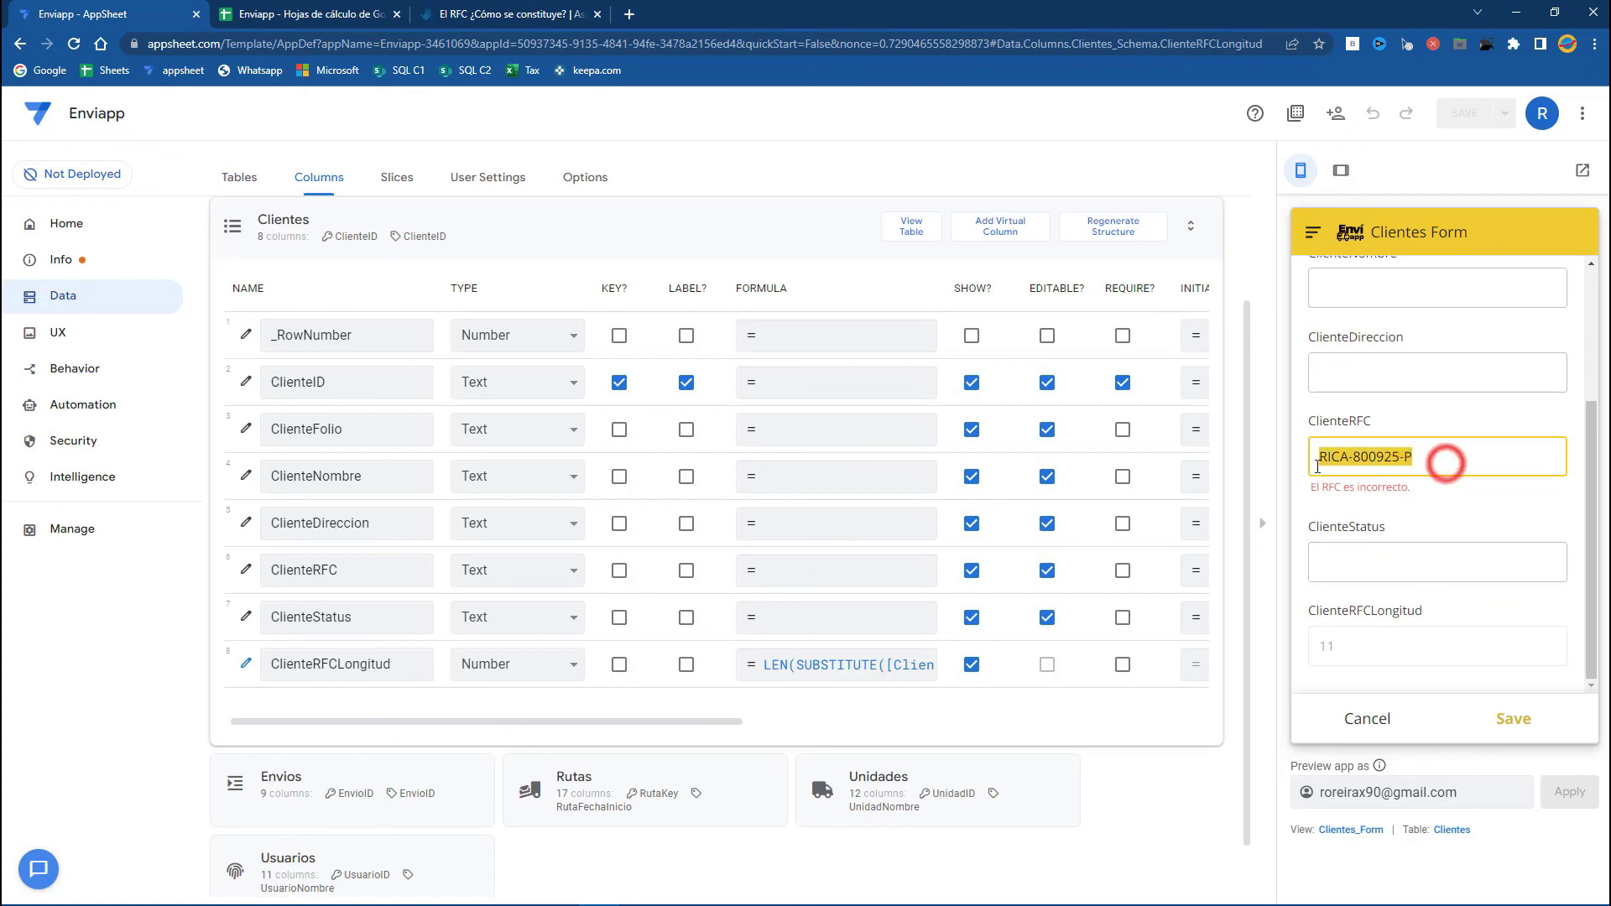
text(L7)
click(1338, 554)
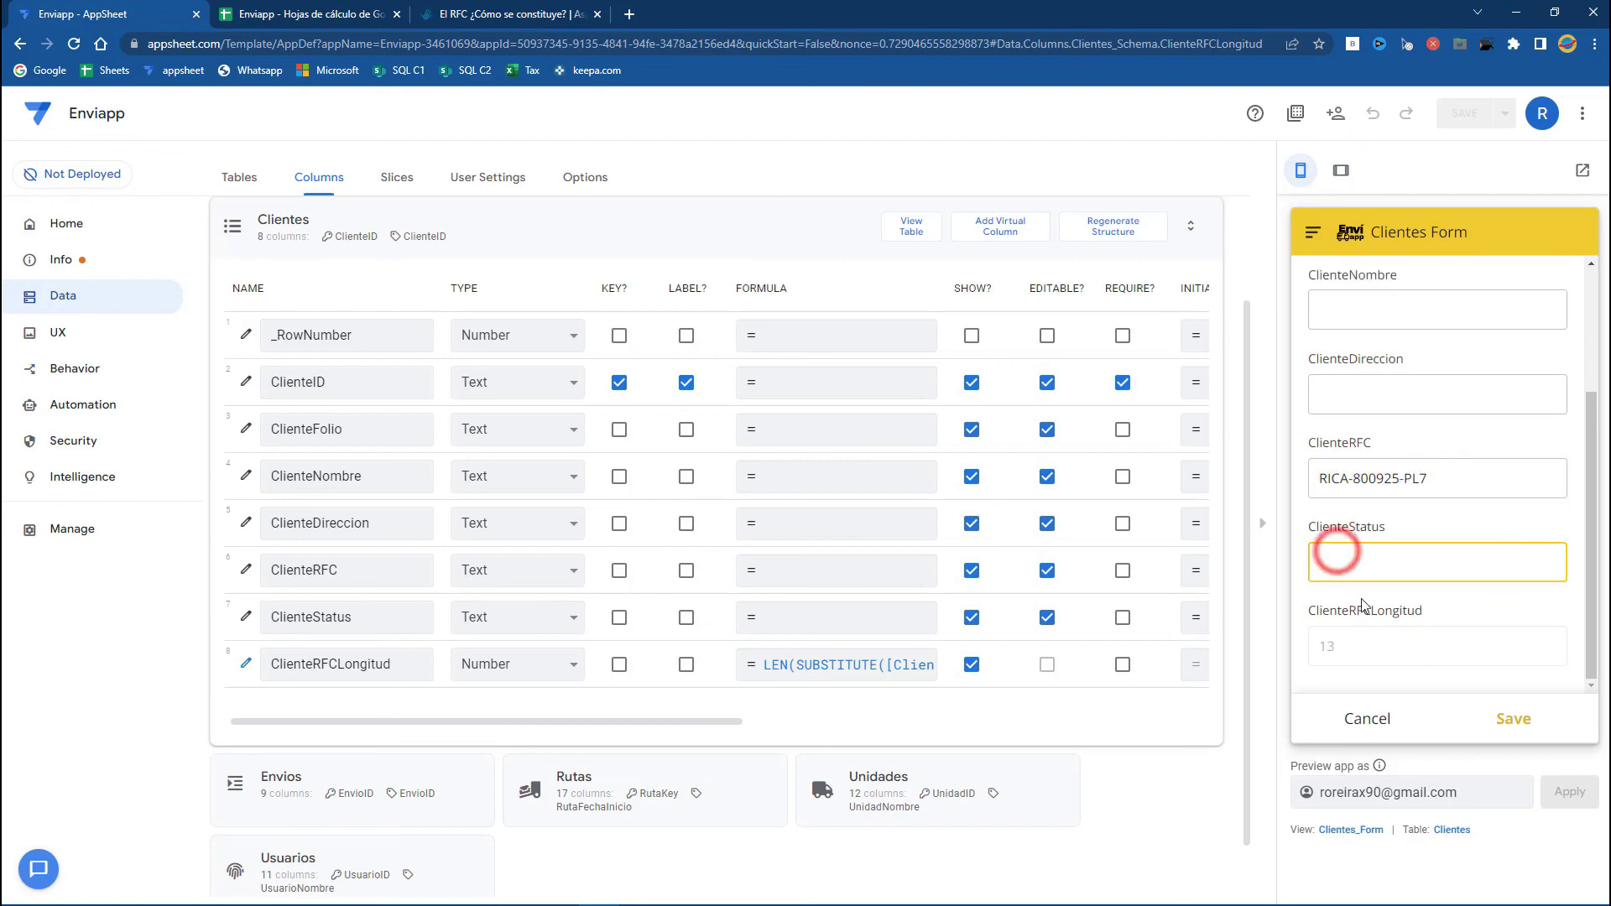
click(1494, 470)
text(00)
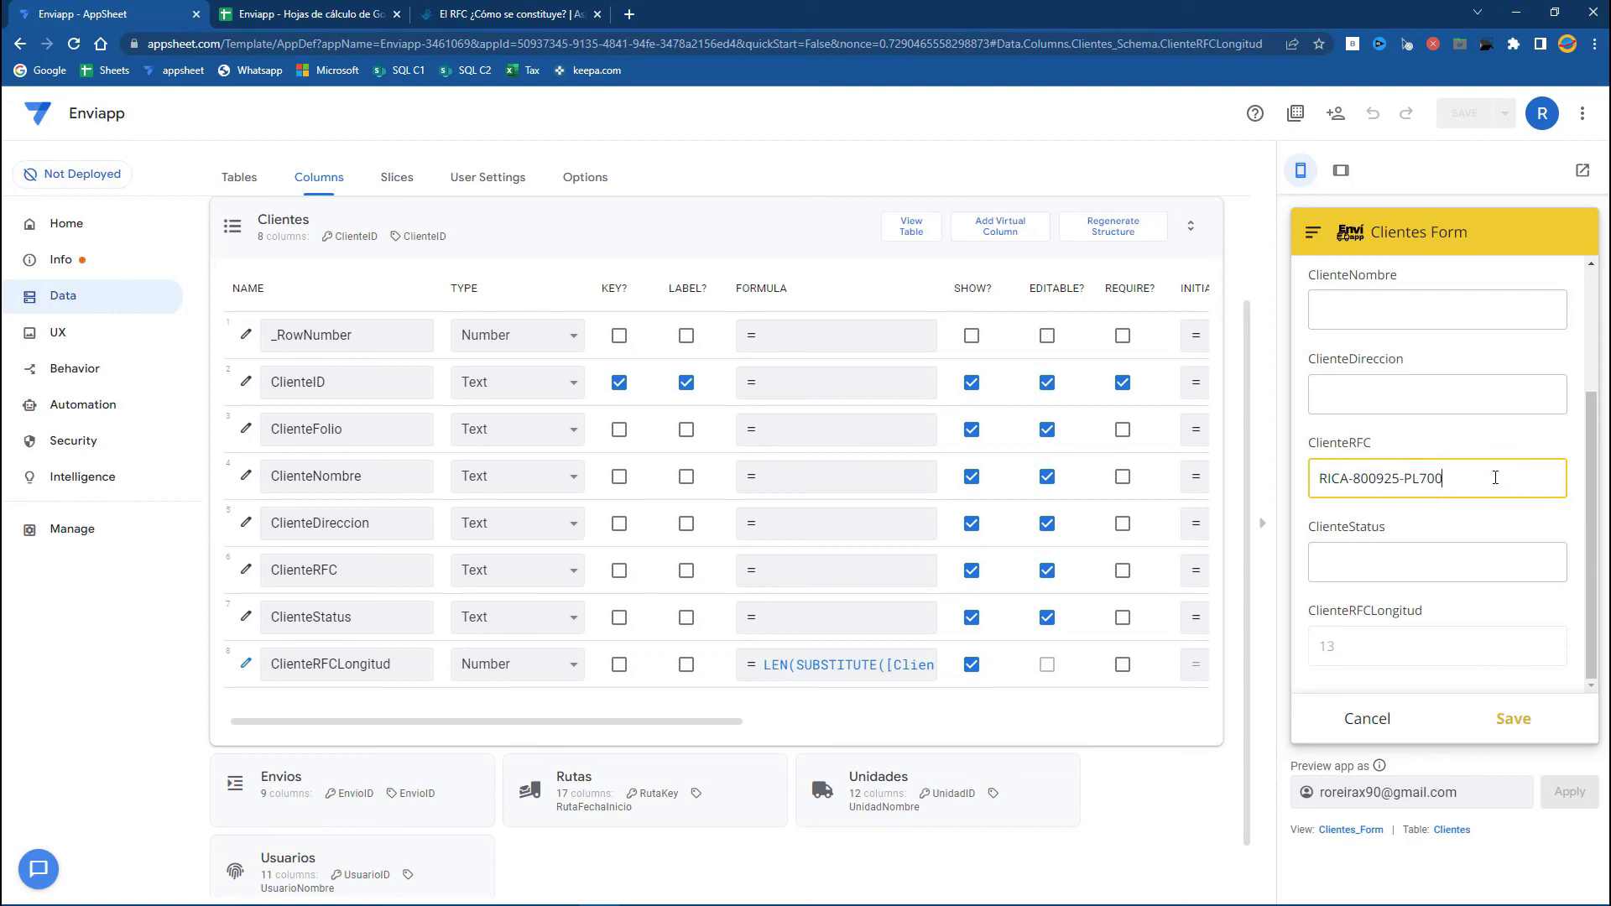
click(1458, 562)
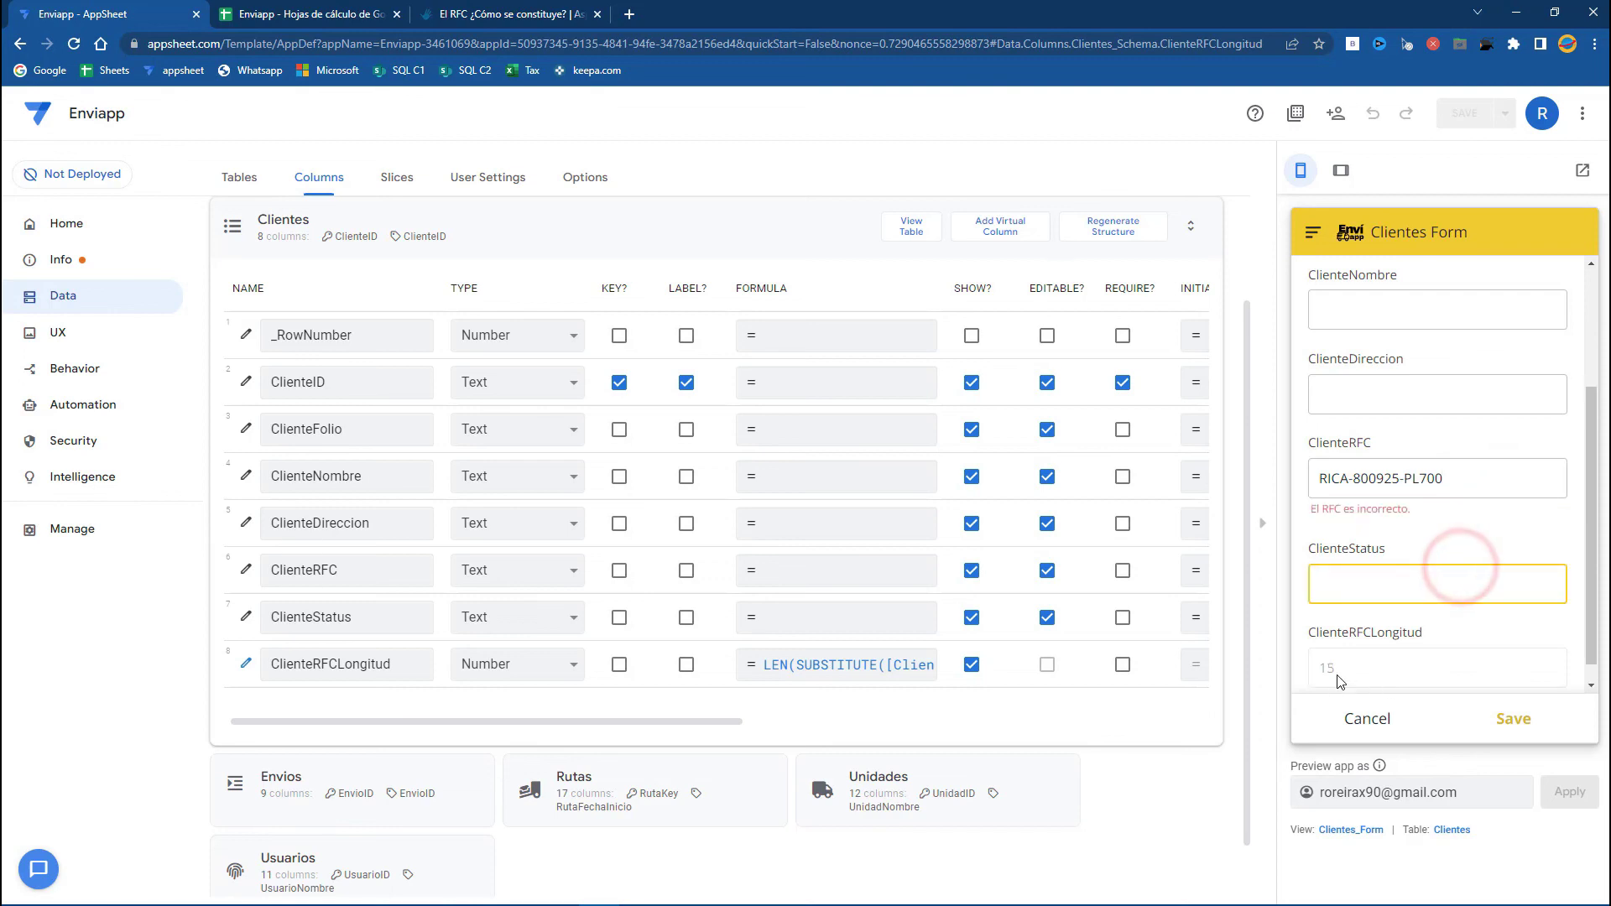
click(1339, 513)
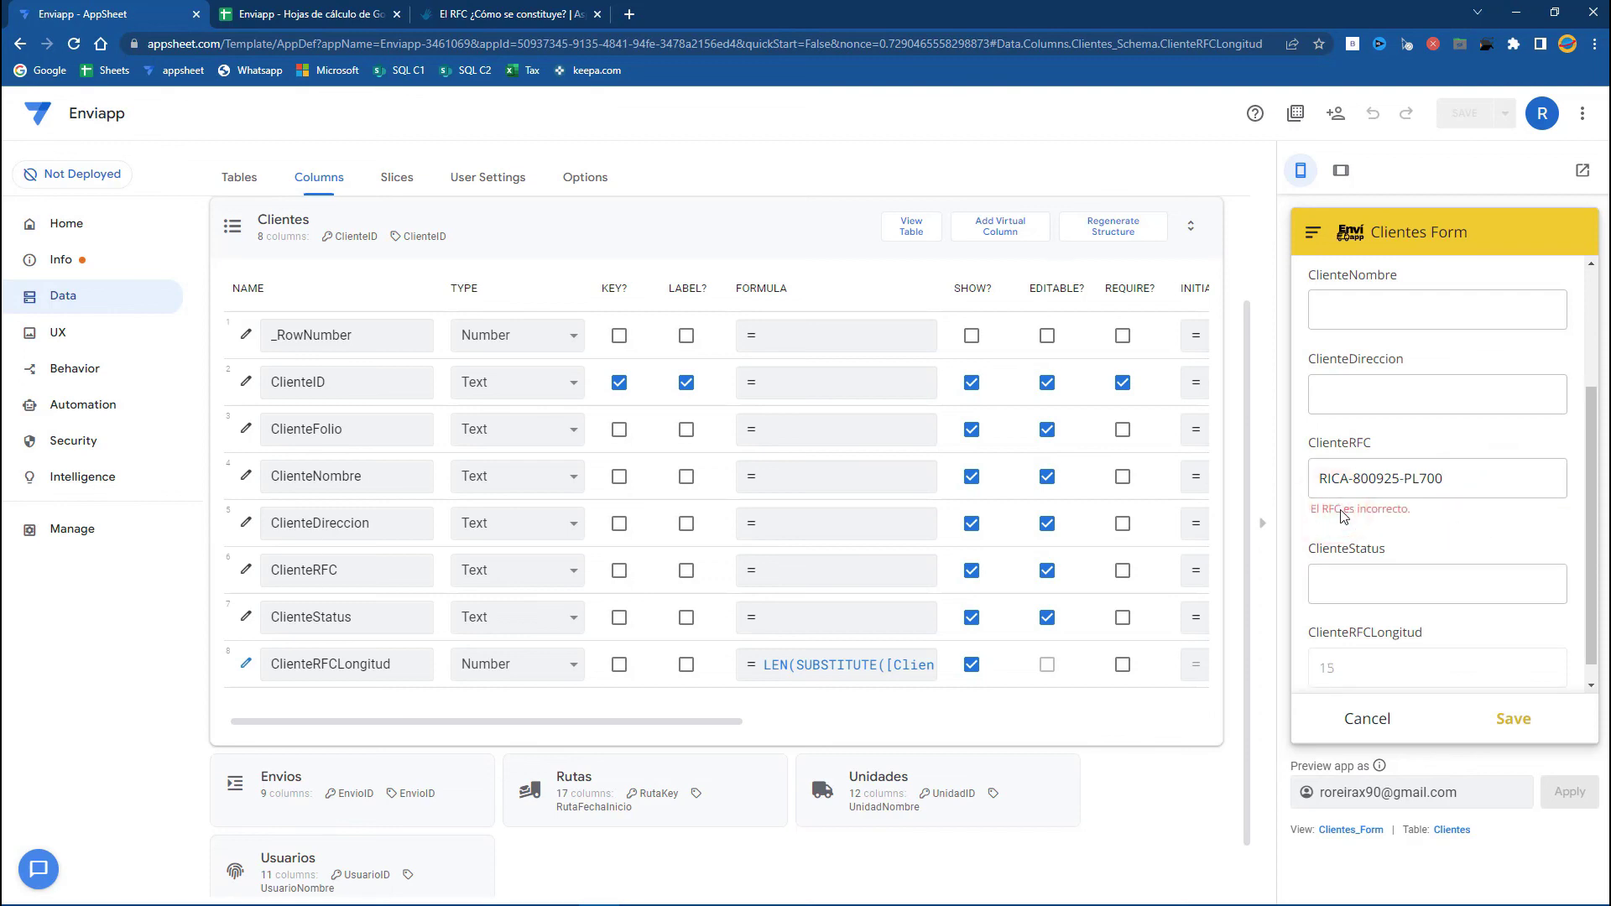